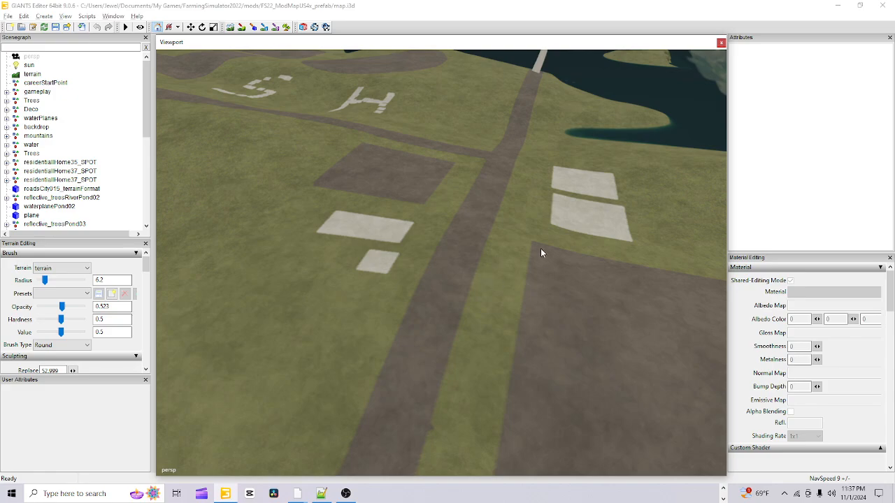
- Survey the dirt road, the dirt lots and the white pads along it, and the surrounding grassland and shoreline
left_click_drag(524, 333, 436, 256, "alt")
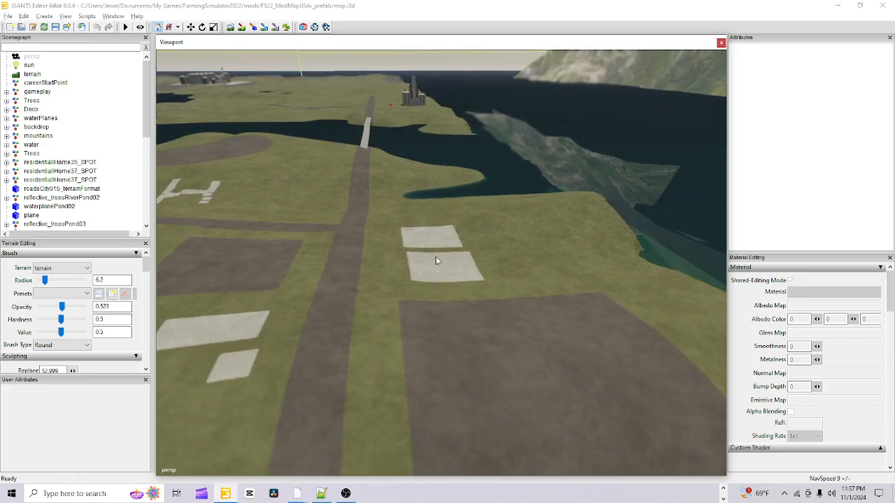
left_click_drag(495, 305, 303, 418, "alt")
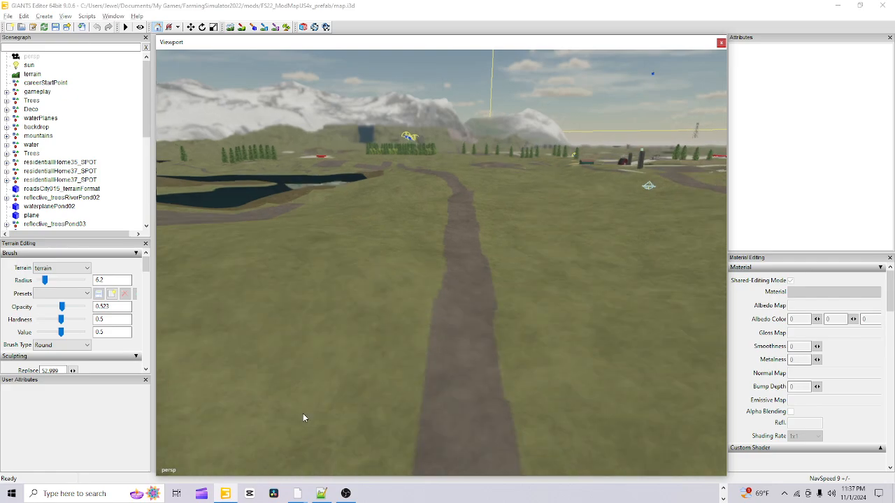
left_click_drag(434, 200, 397, 284, "alt")
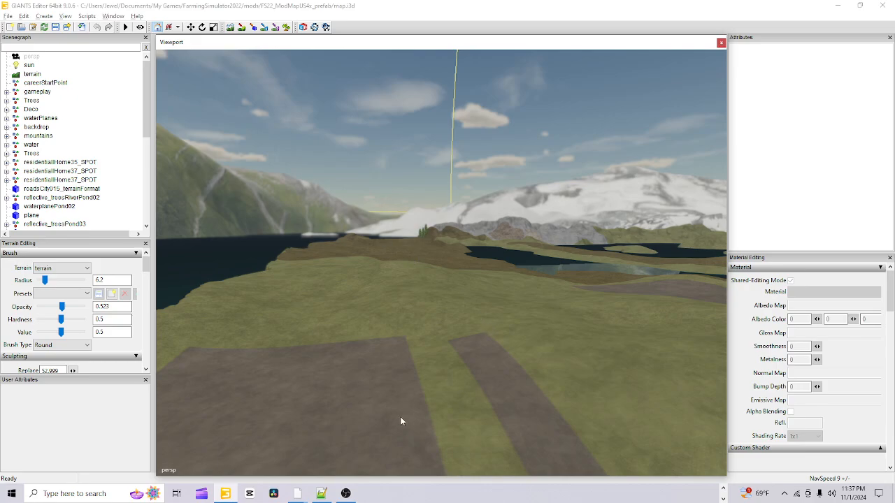
right_click_drag(401, 422, 806, 65, "alt")
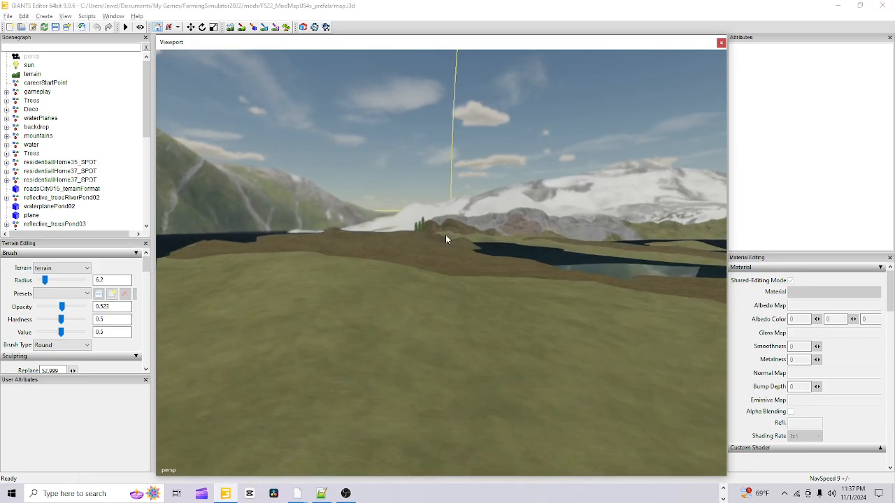
left_click_drag(445, 234, 664, 308, "alt")
left_click_drag(462, 217, 621, 296, "alt")
right_click_drag(622, 296, 260, 495, "alt")
left_click_drag(483, 293, 539, 315, "alt")
right_click_drag(538, 314, 832, 2, "alt")
right_click_drag(501, 239, 699, 63, "alt")
right_click_drag(437, 261, 598, 69, "alt")
left_click_drag(278, 431, 368, 259, "alt")
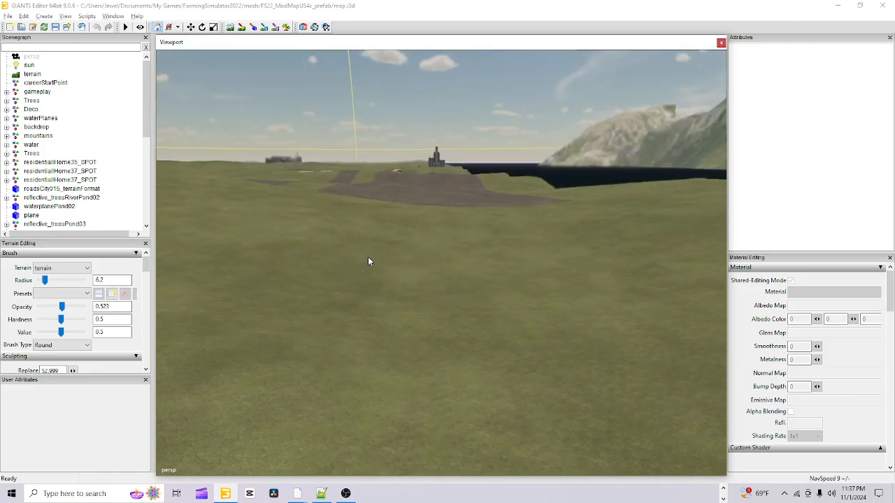
- Examine the unfinished end of the dirt road, the neighbouring large dirt lot and the grassy hill beyond them
right_click_drag(312, 362, 479, 235, "alt")
left_click_drag(425, 259, 664, 260, "alt")
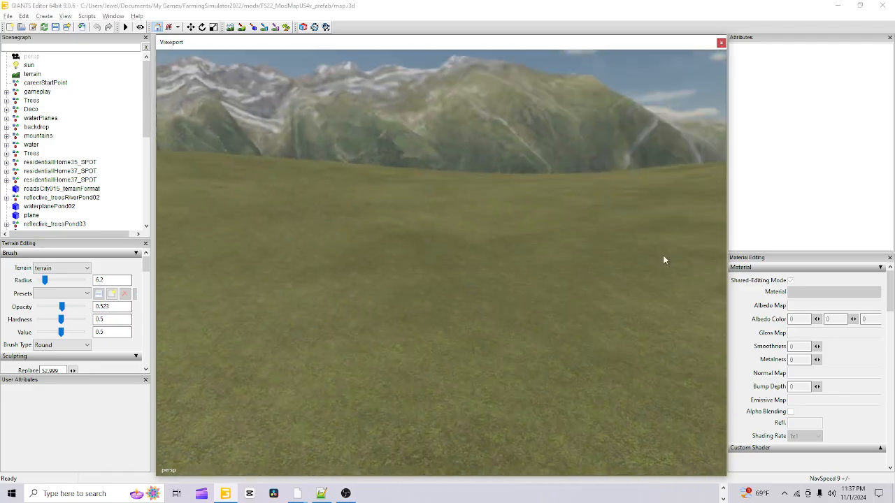
right_click_drag(663, 260, 332, 427, "alt")
right_click_drag(519, 345, 484, 374, "alt")
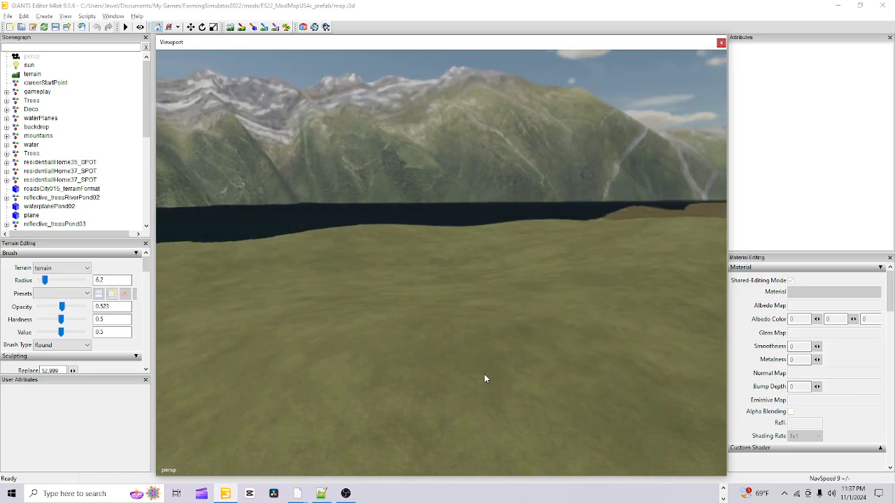
left_click_drag(484, 374, 400, 403, "alt")
right_click_drag(400, 403, 382, 302, "alt")
left_click_drag(382, 301, 540, 335, "alt")
right_click_drag(539, 335, 454, 426, "alt")
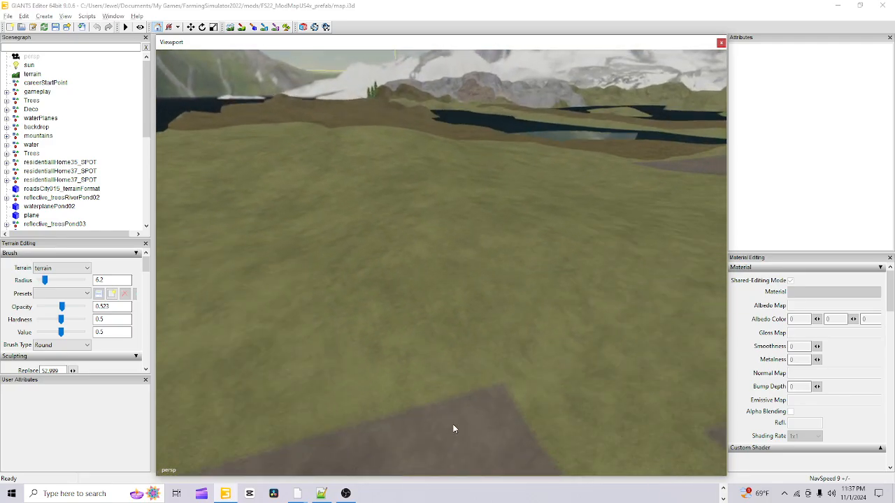
left_click_drag(454, 426, 429, 382, "alt")
right_click_drag(429, 382, 261, 448, "alt")
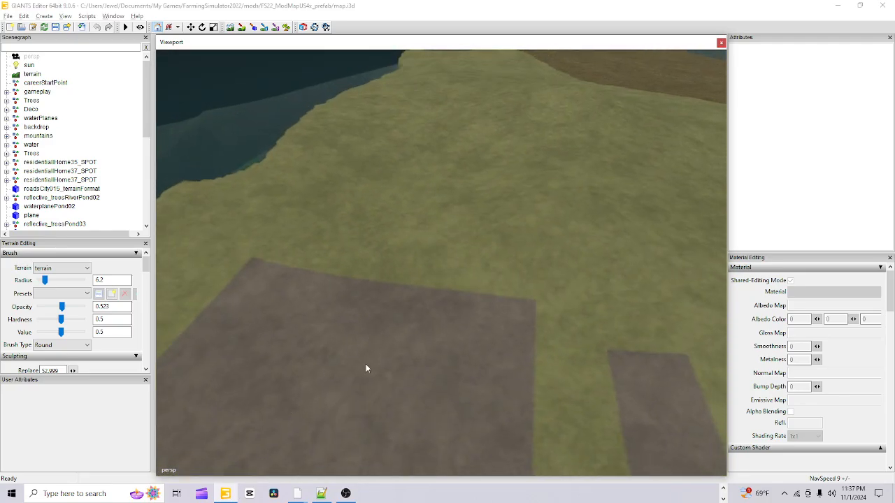
left_click_drag(366, 364, 353, 346, "alt")
mouse_move(352, 346)
right_mouse_down("alt")
mouse_move(860, 27)
mouse_move(343, 342)
right_mouse_up("alt")
left_click_drag(343, 342, 445, 315, "alt")
right_click_drag(445, 314, 278, 472, "alt")
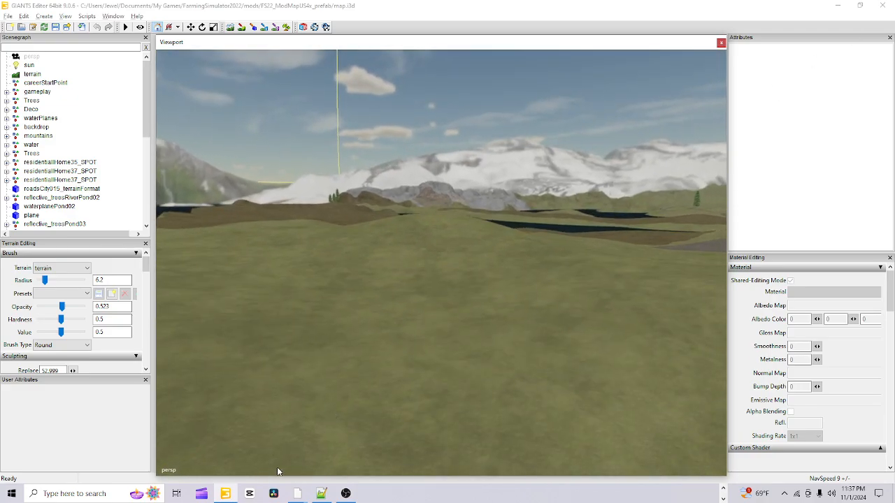
left_click_drag(278, 472, 556, 318, "alt")
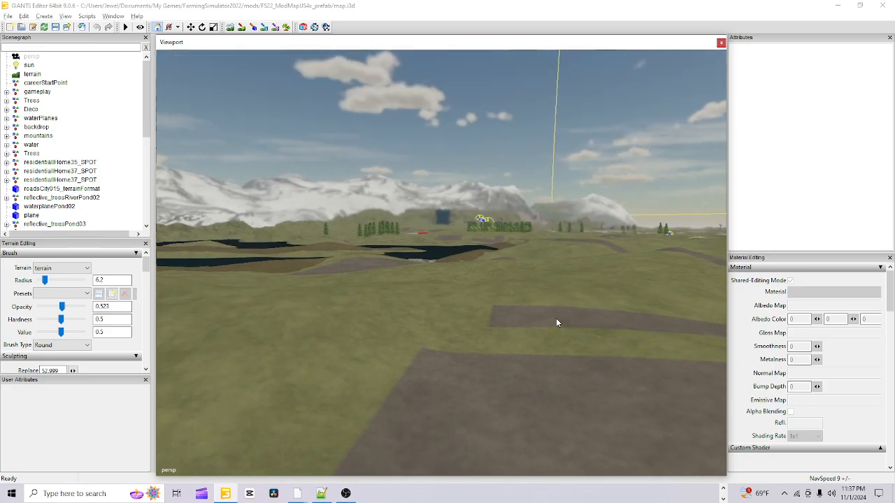
right_click_drag(556, 318, 862, 125, "alt")
right_click_drag(369, 376, 497, 280, "alt")
left_click_drag(496, 280, 389, 357, "alt")
right_click_drag(388, 352, 344, 311, "alt")
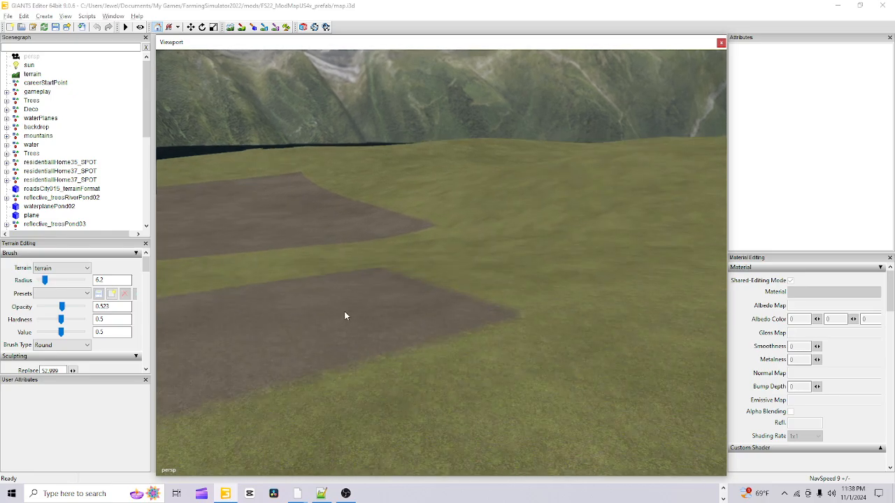
left_click_drag(344, 311, 514, 236, "alt")
right_click_drag(514, 236, 486, 297, "alt")
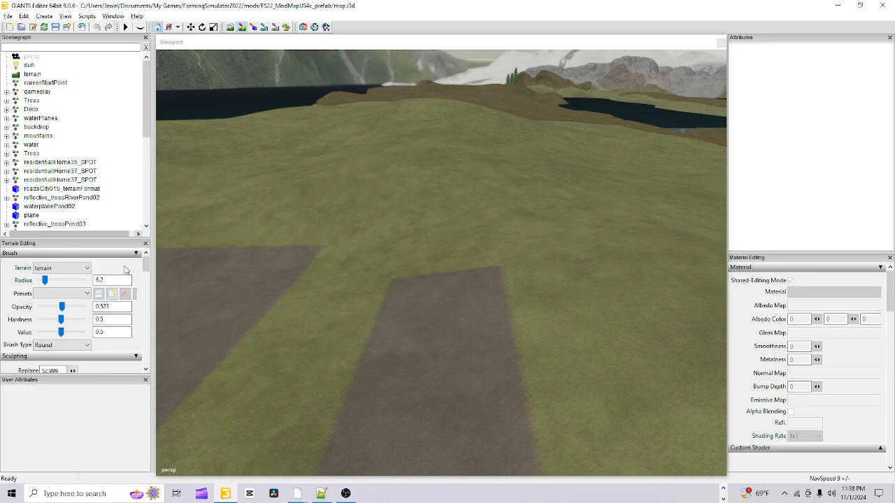
- Change the terrain brush type to Square and enlarge its radius to 6.7
scroll(125, 271, "down", 3)
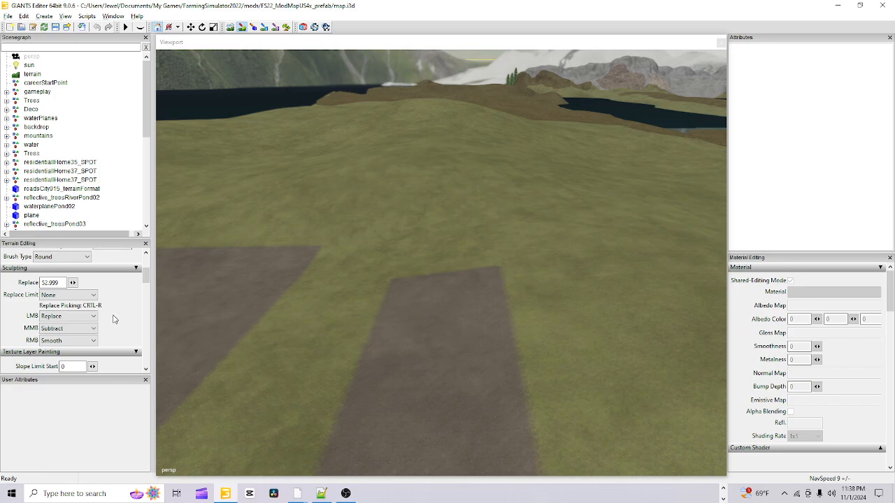
scroll(114, 319, "up", 3)
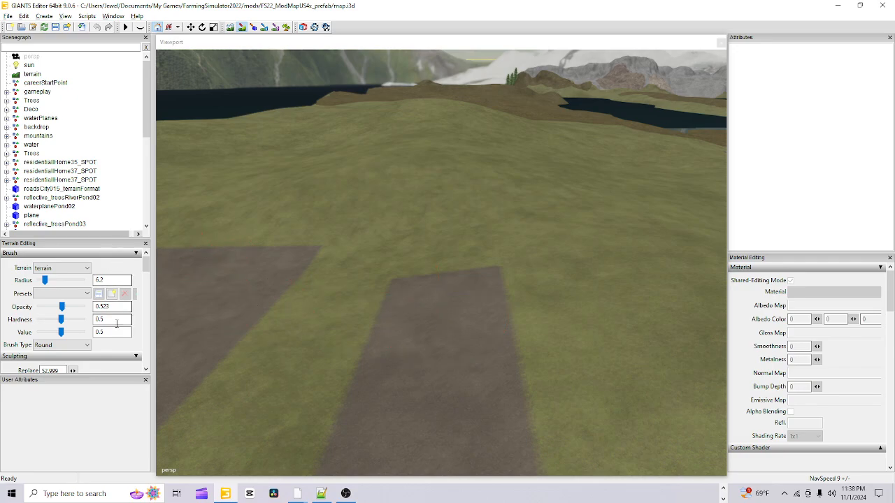
left_click(77, 346)
left_click(43, 362)
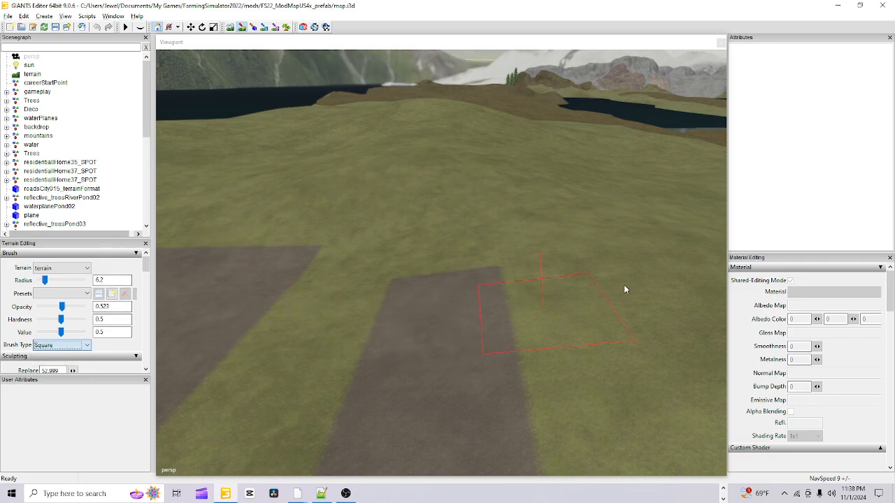
scroll(508, 299, "up", 1)
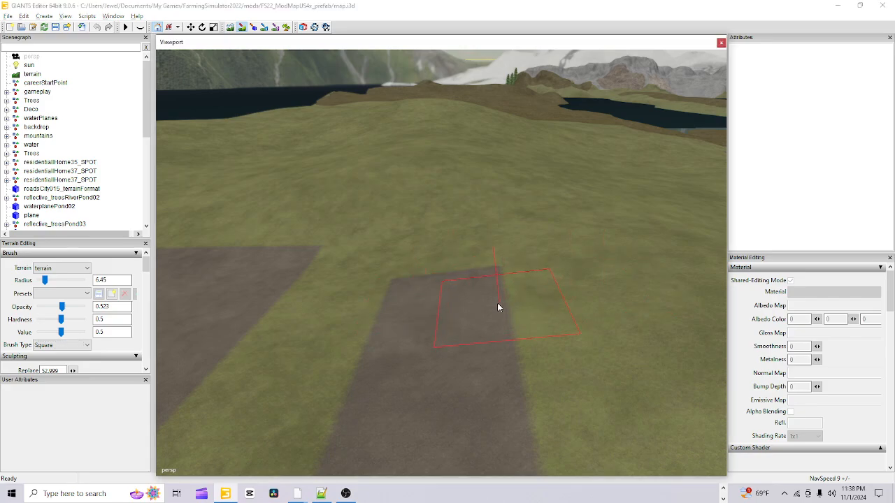
scroll(439, 308, "up", 1)
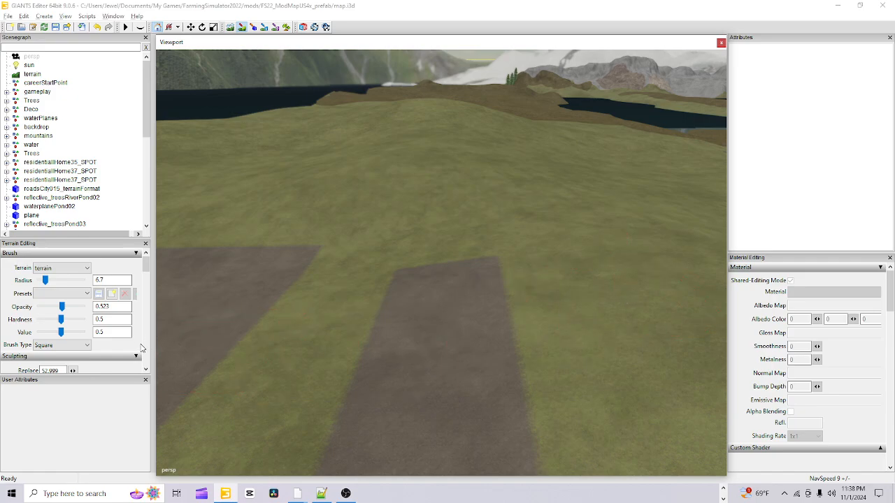
- Look through the available texture layers, keeping DIRT, and check the list of editor windows
scroll(140, 348, "down", 6)
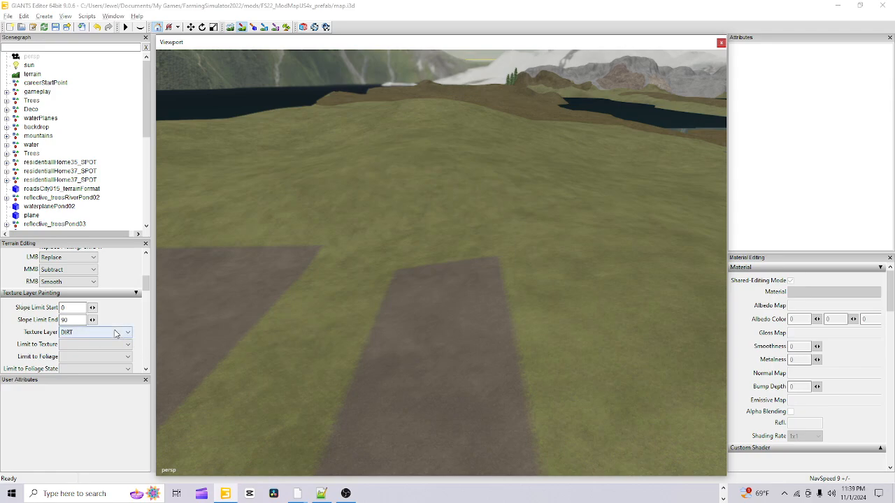
left_click(116, 334)
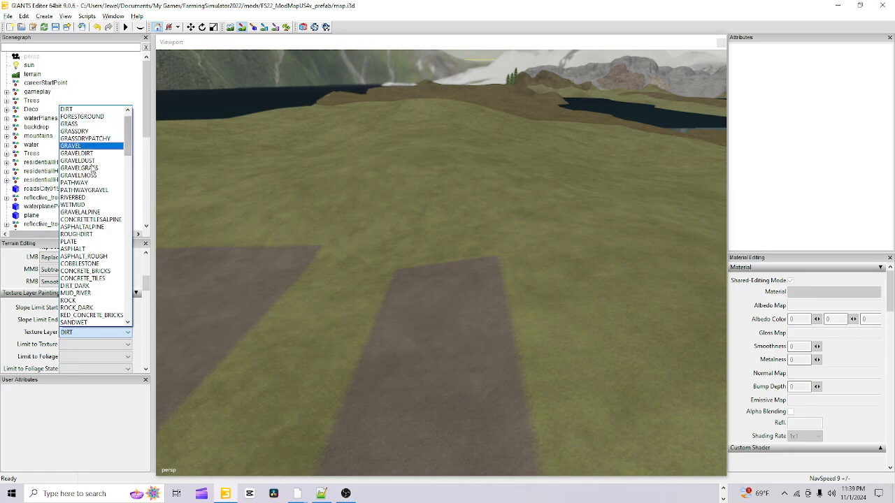
left_click(107, 339)
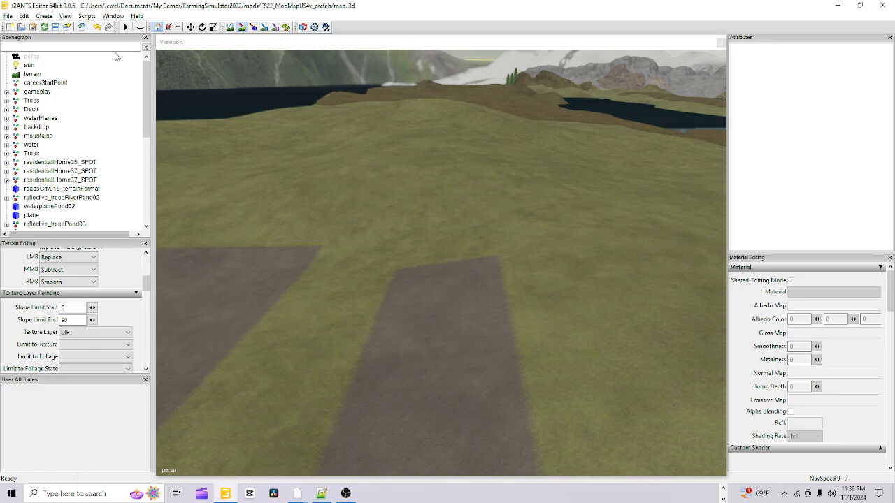
left_click(114, 17)
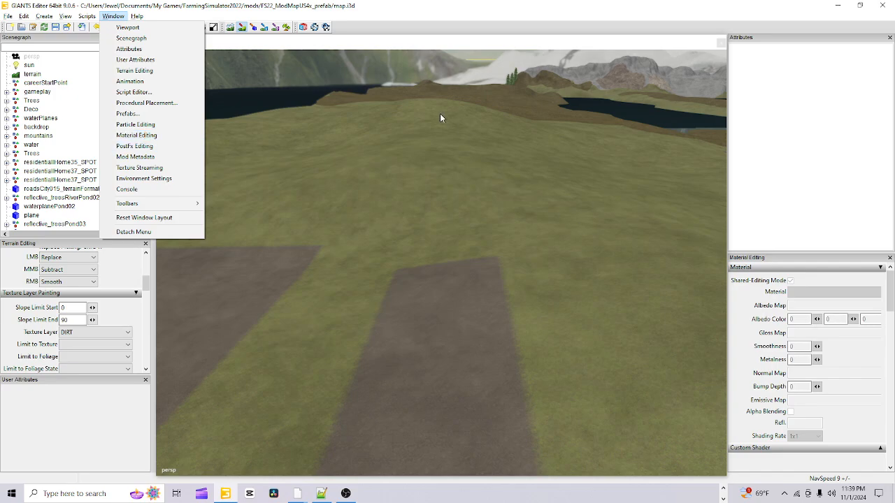
left_click(119, 17)
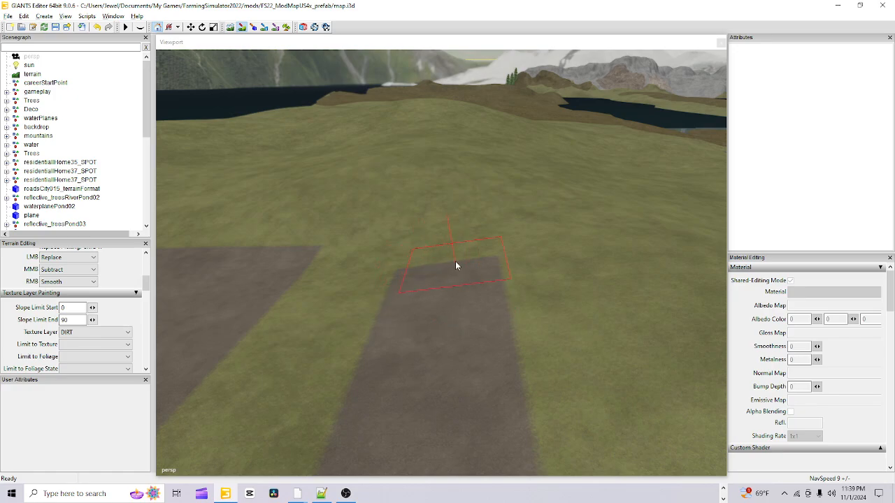
- Paint the DIRT texture from the road's end straight up the grassy hill to extend the road
left_click_drag(446, 264, 453, 146)
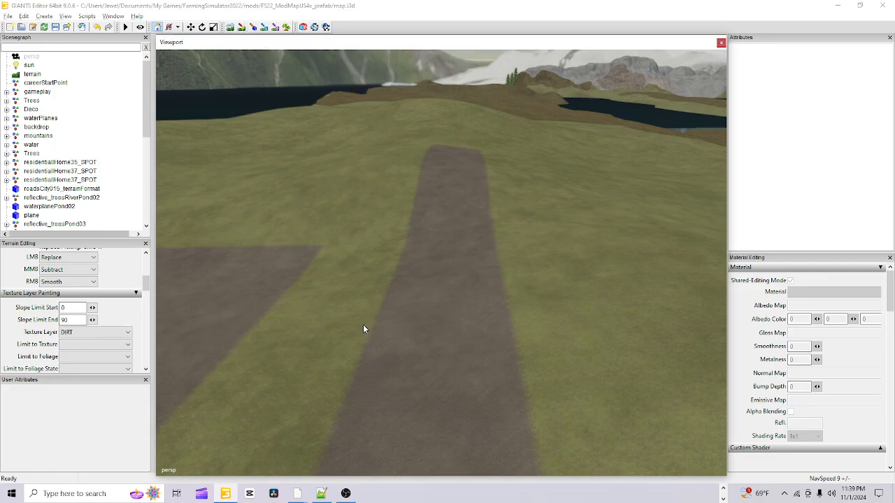
right_click_drag(364, 328, 370, 349)
scroll(370, 349, "up", 5)
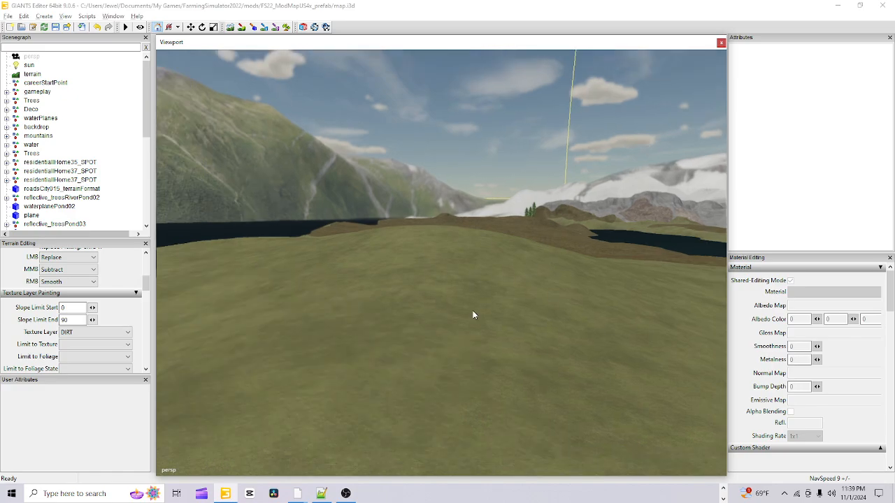
right_click_drag(473, 314, 418, 343)
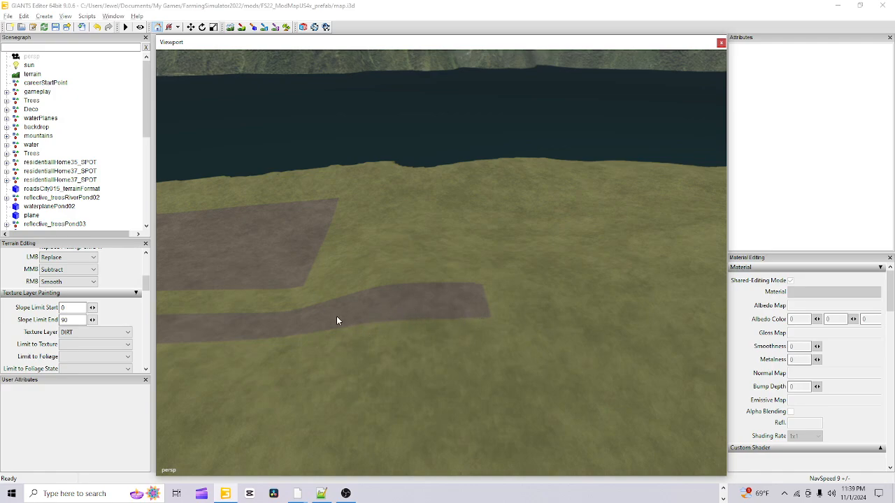
- Set the sculpting brush to radius 20.7, opacity 1, hardness 1 and value 0.9, and leave sculpt mode
right_click_drag(390, 404, 331, 104)
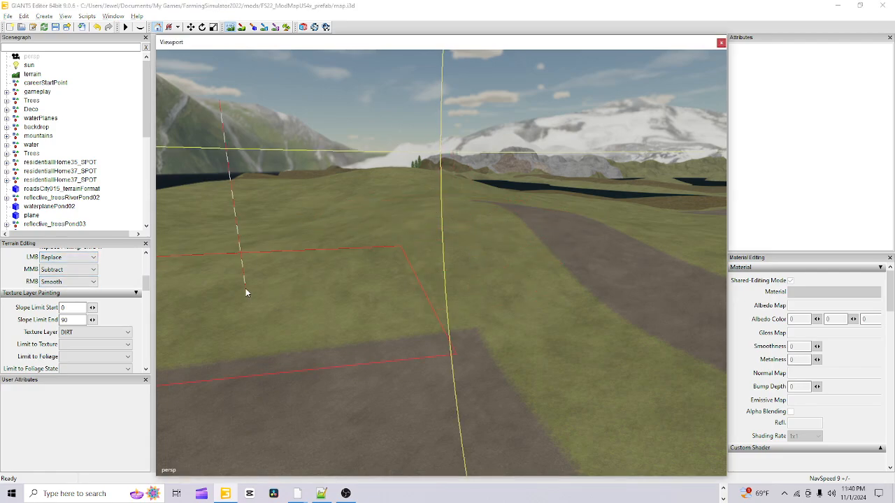
scroll(122, 273, "down", 1)
scroll(119, 280, "up", 5)
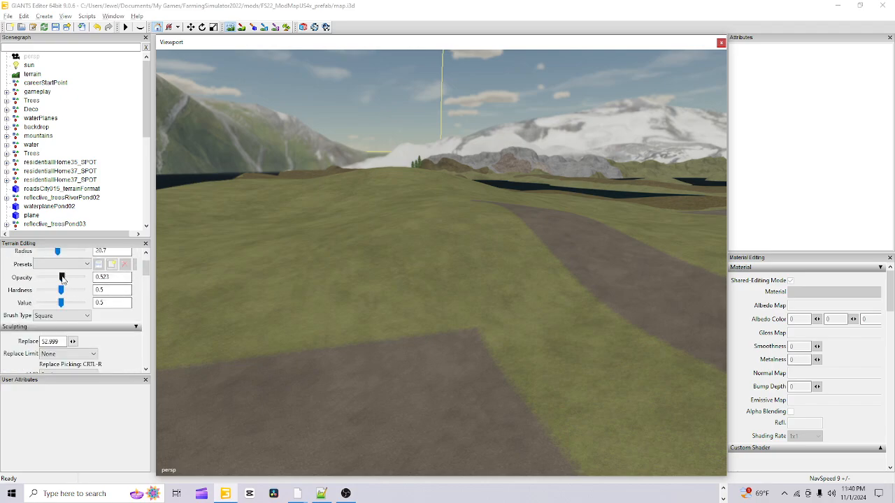
mouse_move(61, 277)
left_mouse_down()
mouse_move(85, 278)
mouse_move(64, 289)
mouse_move(85, 290)
mouse_move(83, 303)
mouse_move(70, 304)
mouse_move(79, 304)
left_mouse_up()
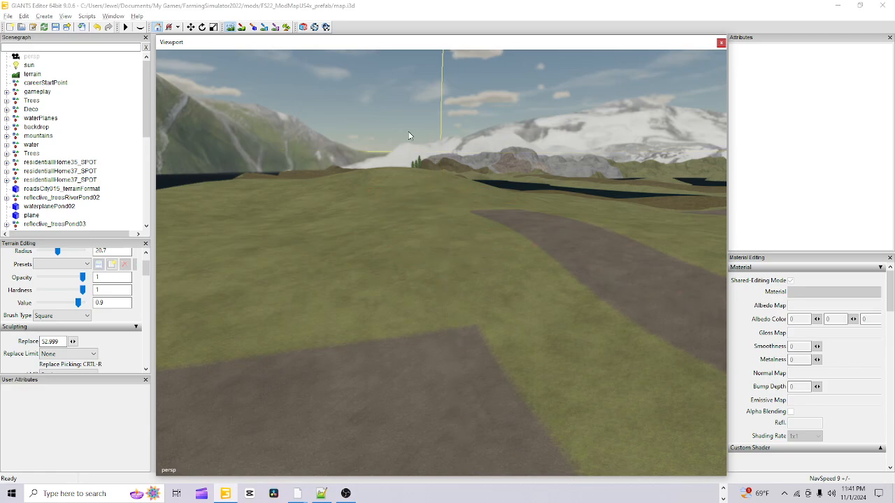
left_click(230, 28)
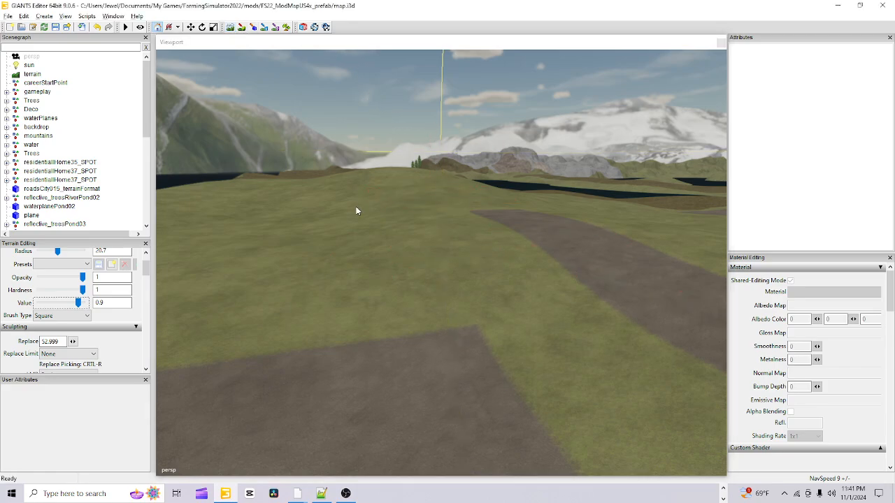
- Inspect the extended road and the hilly grassland between its end and the shoreline
left_click_drag(382, 300, 382, 190, "alt")
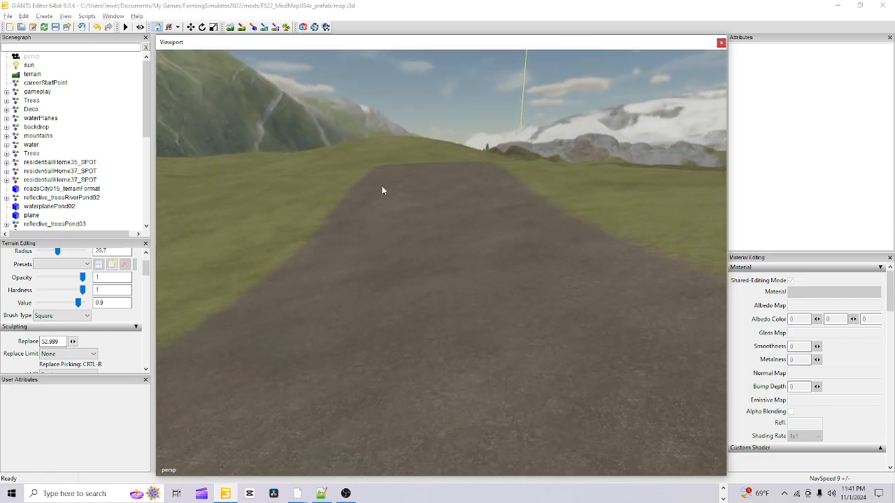
left_click_drag(450, 203, 615, 320, "alt")
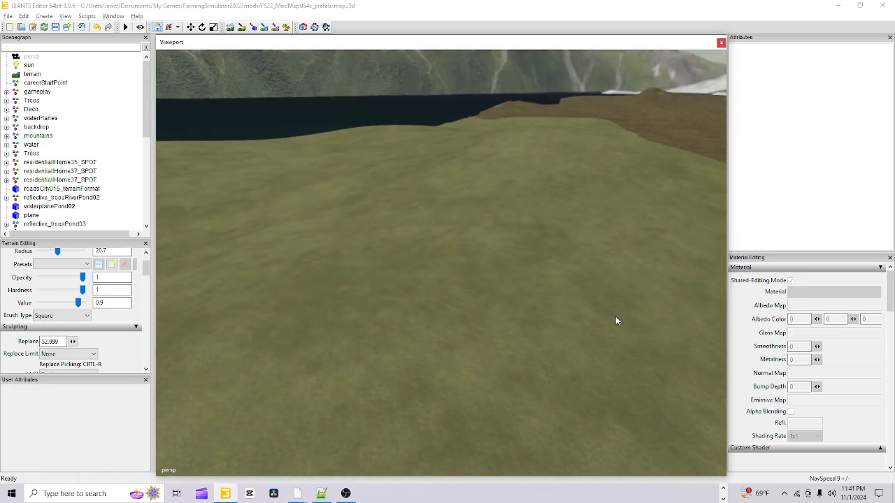
left_click_drag(572, 272, 521, 306, "alt")
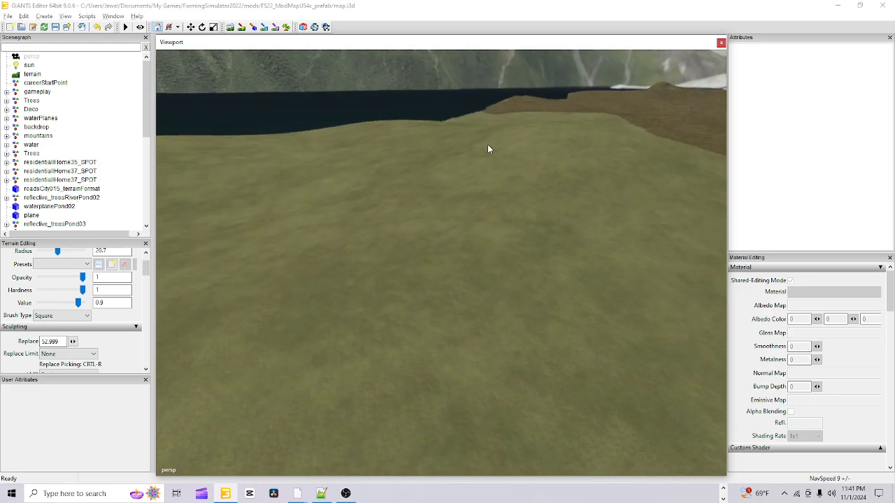
left_click_drag(362, 341, 445, 381, "alt")
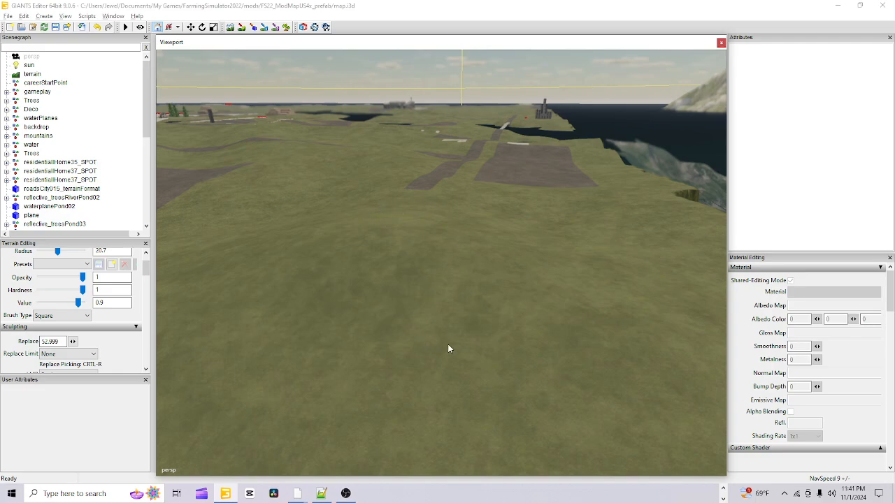
left_click_drag(419, 352, 451, 355, "alt")
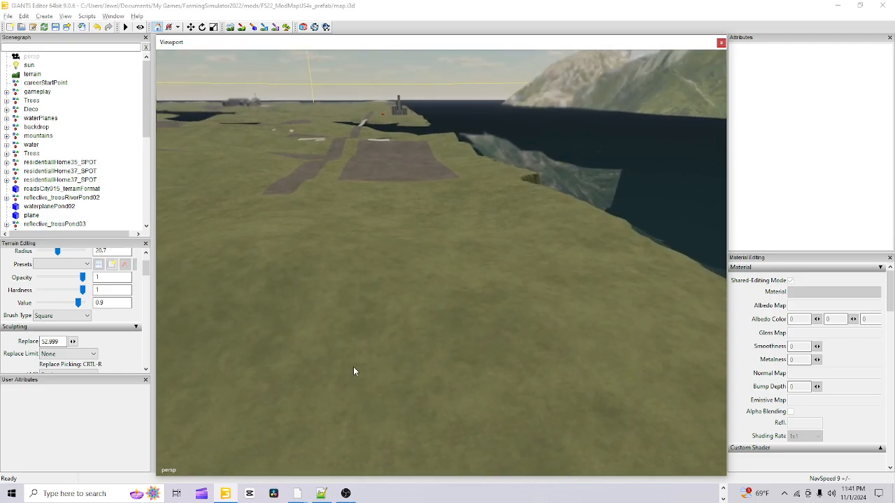
- Paint a small CONCRETE square with a reduced brush on the grass beside the dirt road's end, and leave painting mode
left_click_drag(628, 208, 627, 252, "alt")
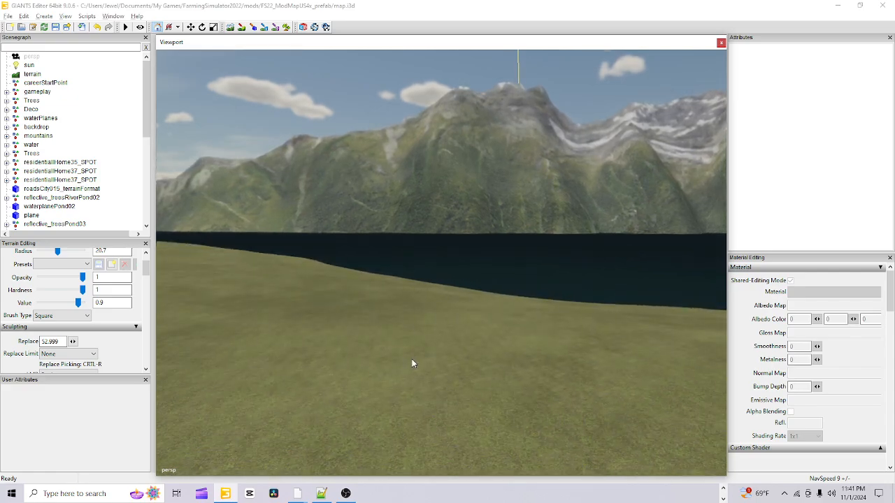
left_click_drag(415, 362, 567, 346, "alt")
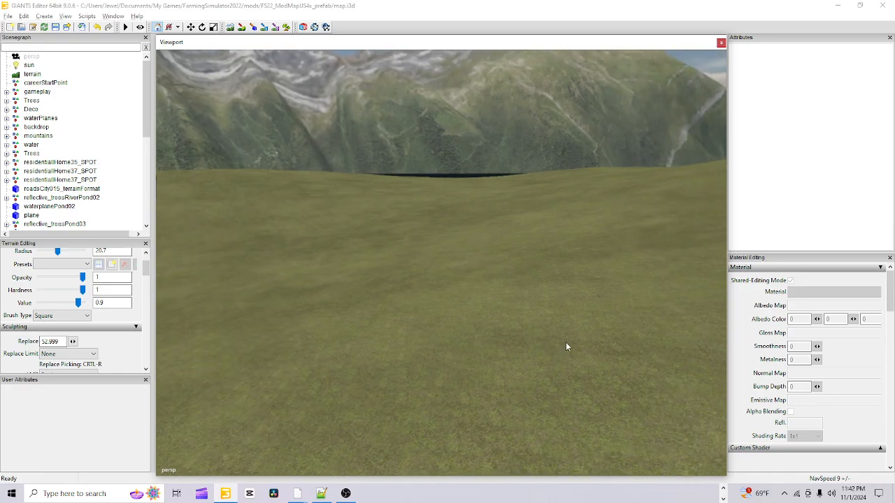
left_click_drag(419, 312, 386, 132, "alt")
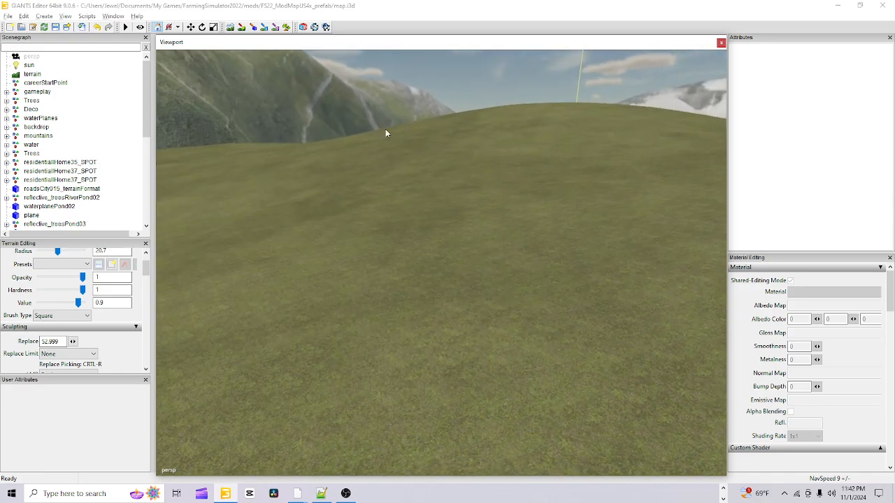
left_click_drag(482, 187, 267, 409, "alt")
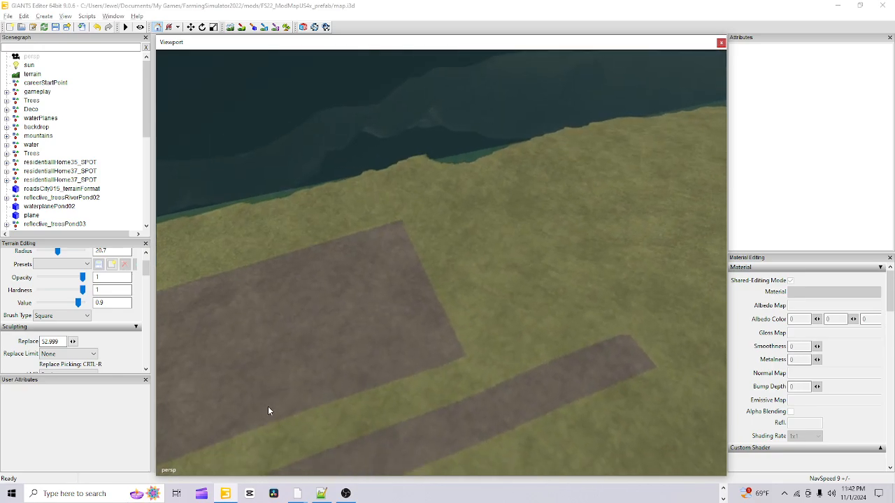
left_click(242, 28)
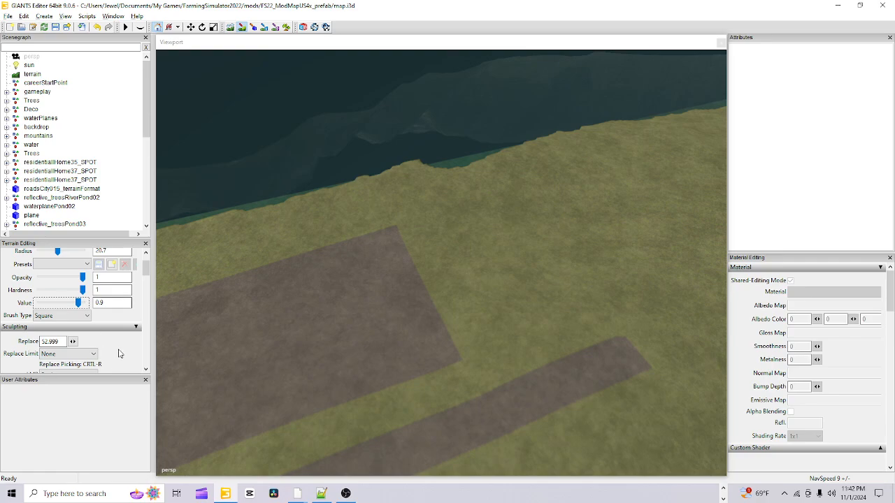
scroll(119, 354, "down", 2)
scroll(119, 349, "down", 2)
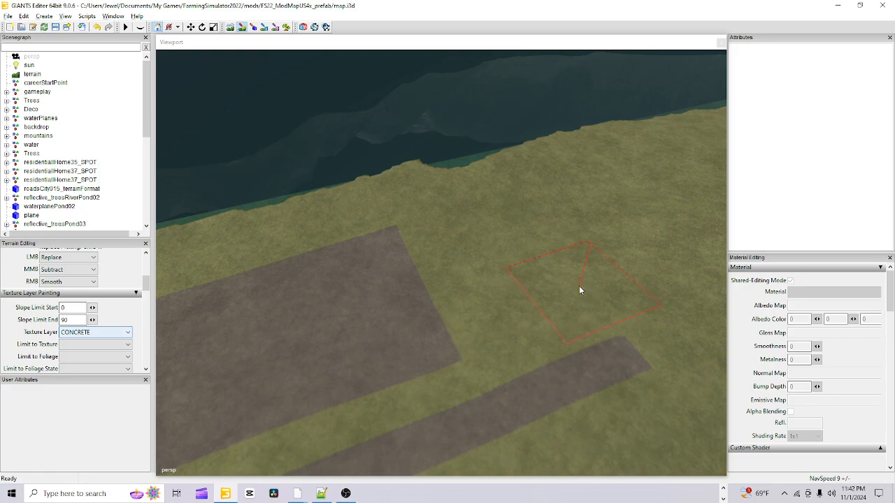
scroll(571, 291, "down", 1)
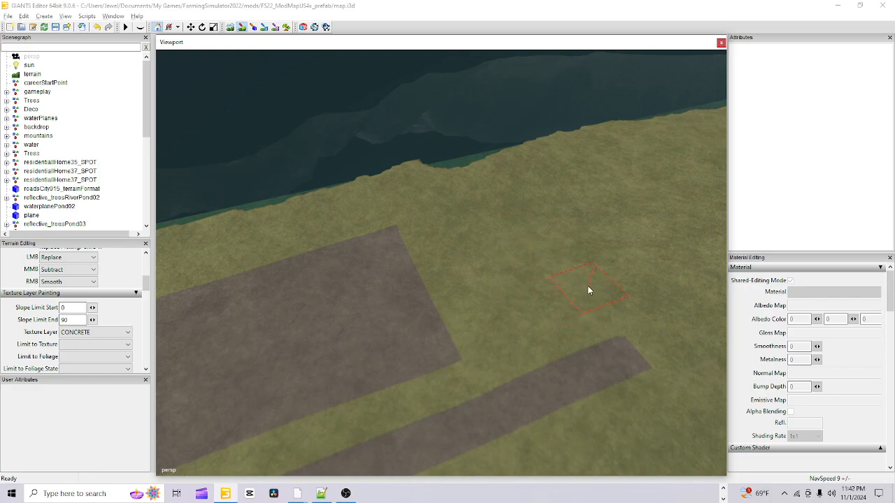
left_click_drag(595, 288, 586, 299)
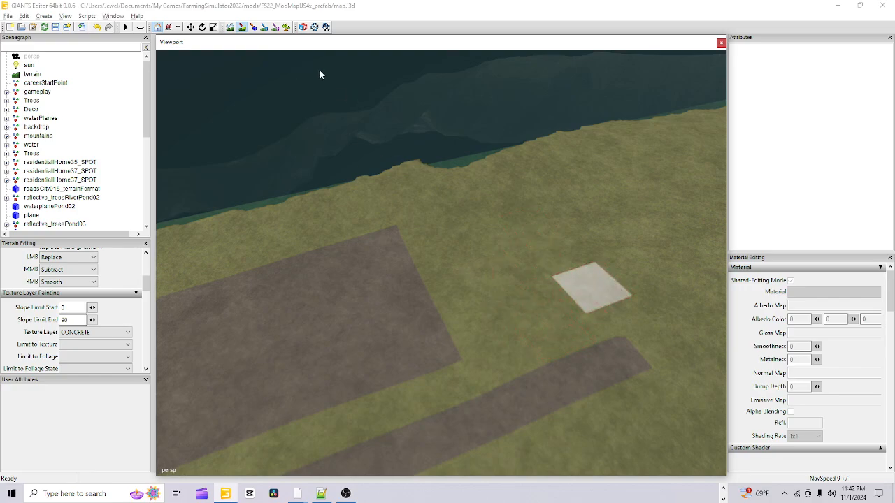
left_click(244, 28)
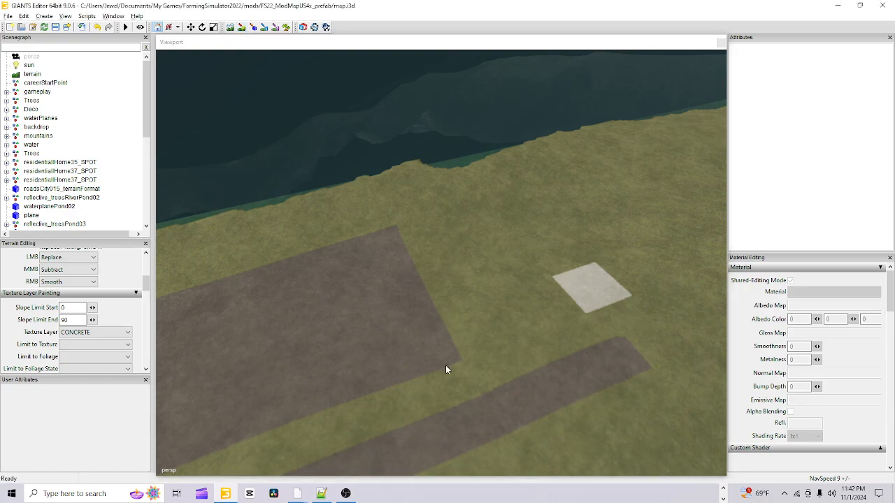
- Inspect the concrete square and the surrounding hills from several angles, previewing a larger sculpting brush on the grassland
left_click_drag(446, 365, 354, 399, "alt")
right_click_drag(353, 399, 695, 64, "alt")
left_click_drag(695, 64, 485, 170, "alt")
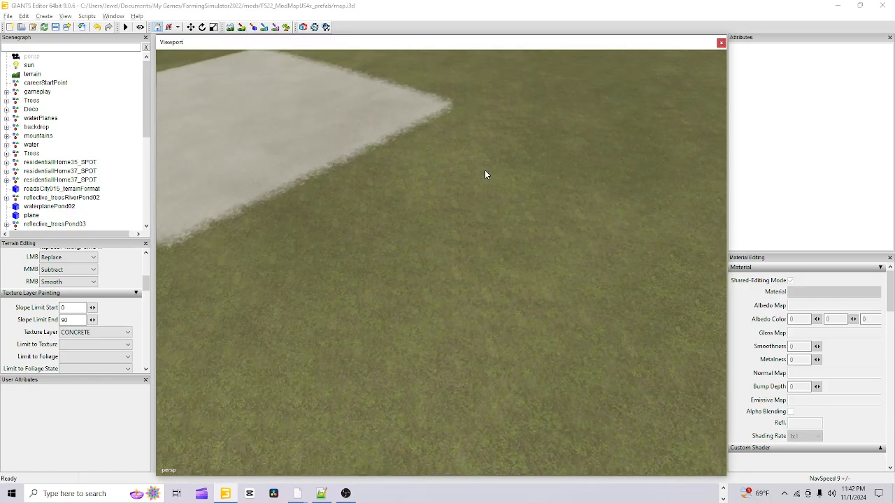
left_click_drag(408, 168, 379, 214, "alt")
right_click_drag(379, 213, 329, 269, "alt")
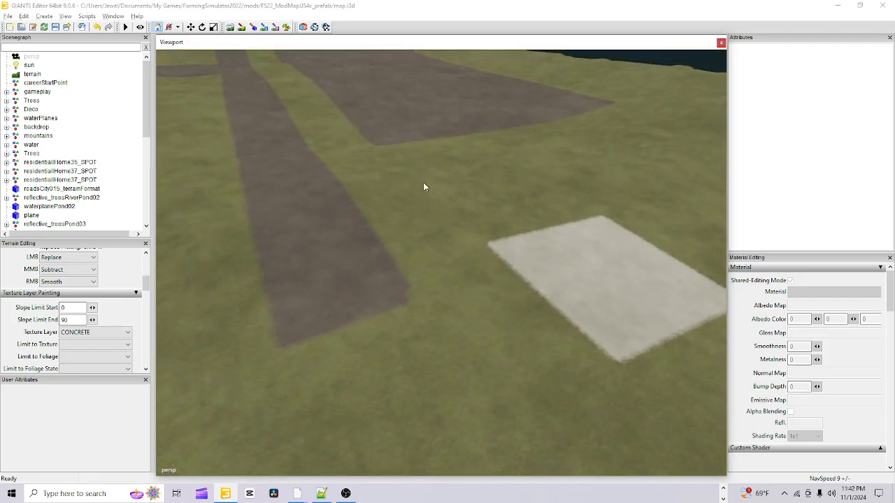
right_click_drag(432, 221, 362, 235, "alt")
left_click_drag(361, 236, 244, 74, "alt")
left_click(229, 27)
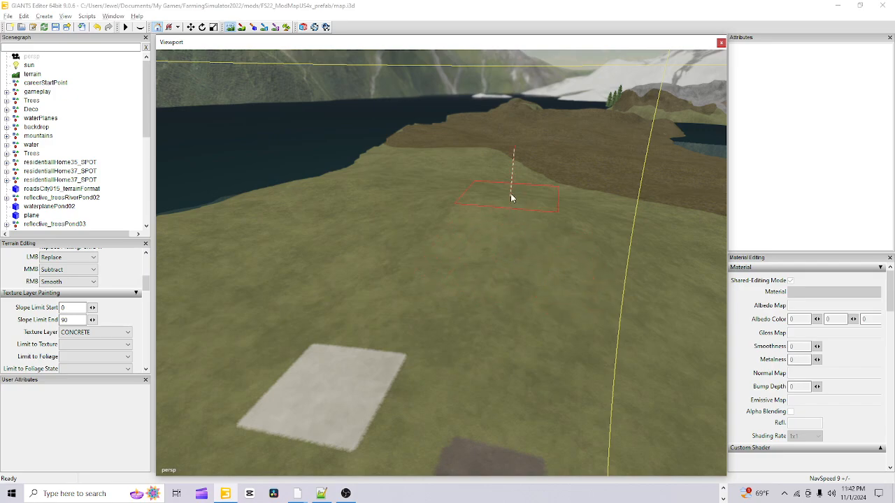
scroll(480, 202, "up", 2)
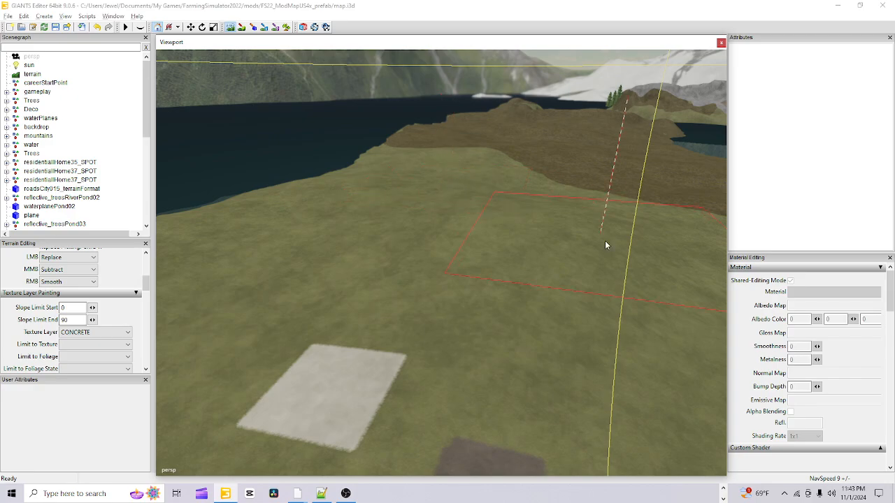
mouse_move(340, 80)
right_mouse_down()
mouse_move(513, 248)
mouse_move(448, 224)
mouse_move(287, 346)
mouse_move(282, 296)
right_mouse_up()
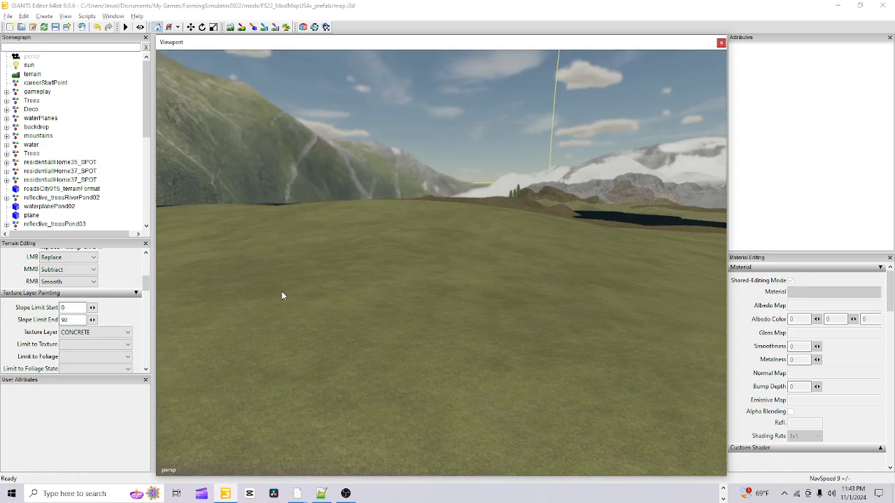
right_click_drag(381, 417, 448, 310)
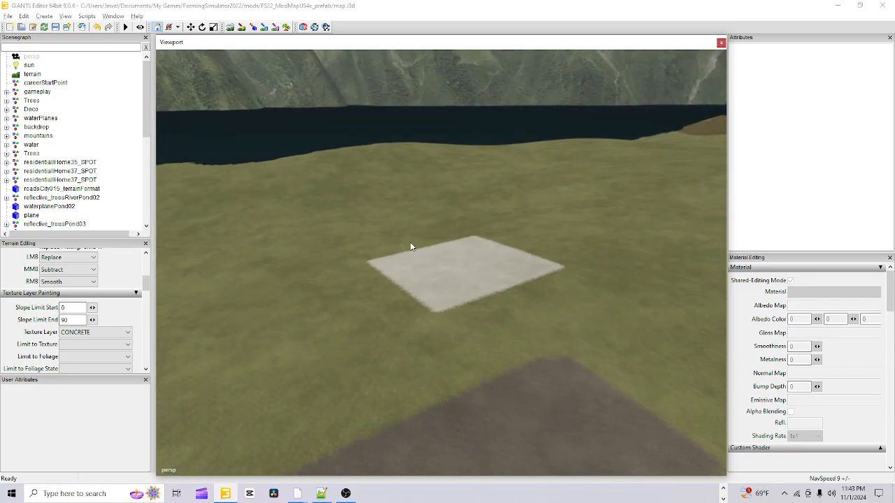
right_click_drag(411, 247, 404, 347)
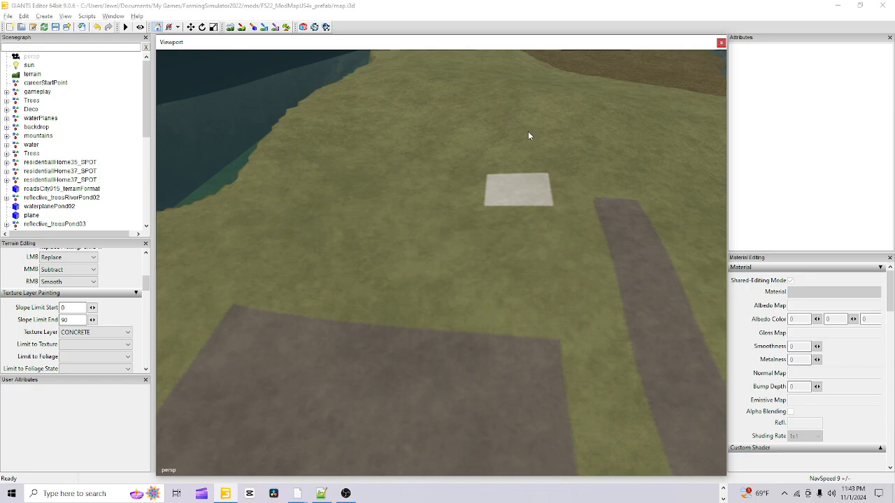
right_click_drag(528, 135, 355, 149)
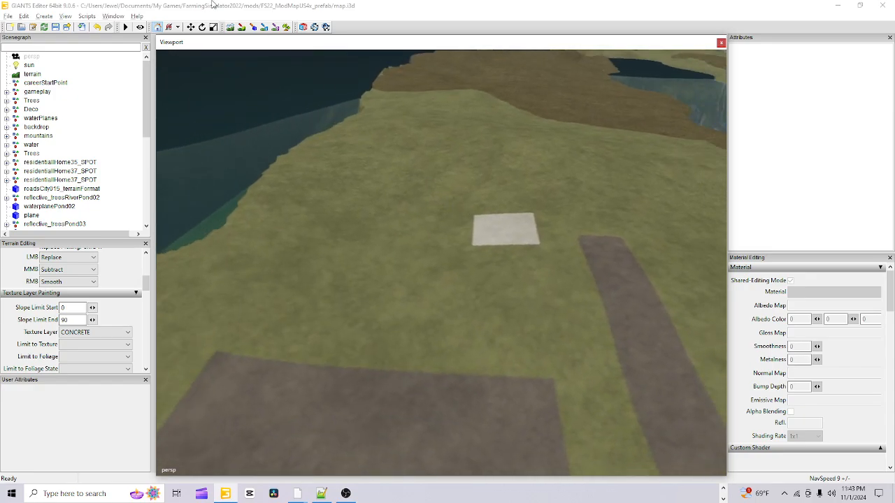
- Paint a large DIRT patch on the grass beside the concrete square, extending it up the slope toward the brown hills
left_click(242, 27)
key("Down")
left_click(414, 253)
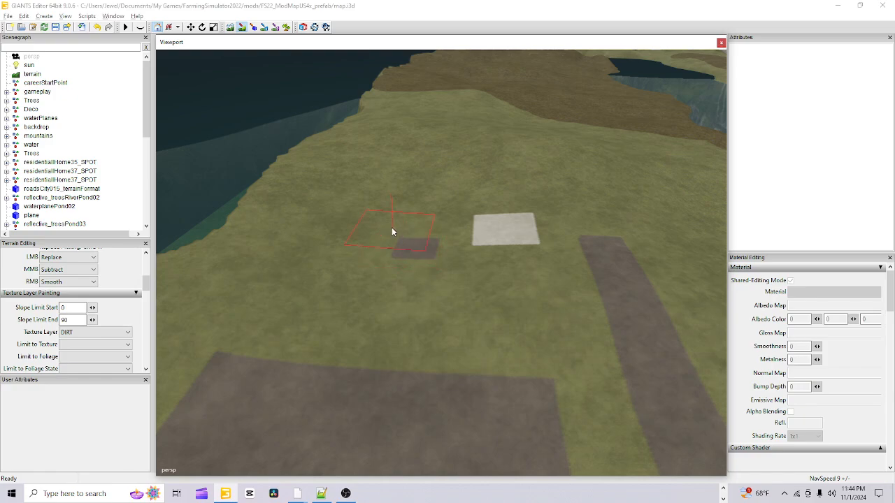
left_click(383, 226)
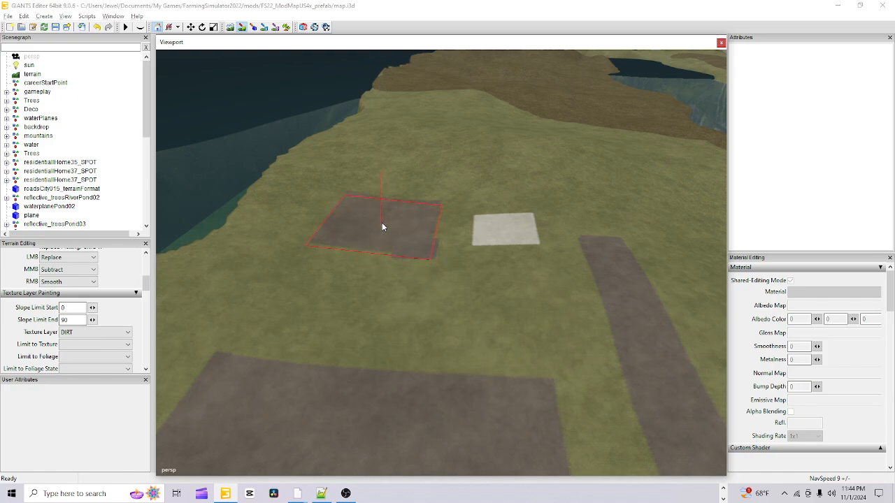
left_click(378, 226)
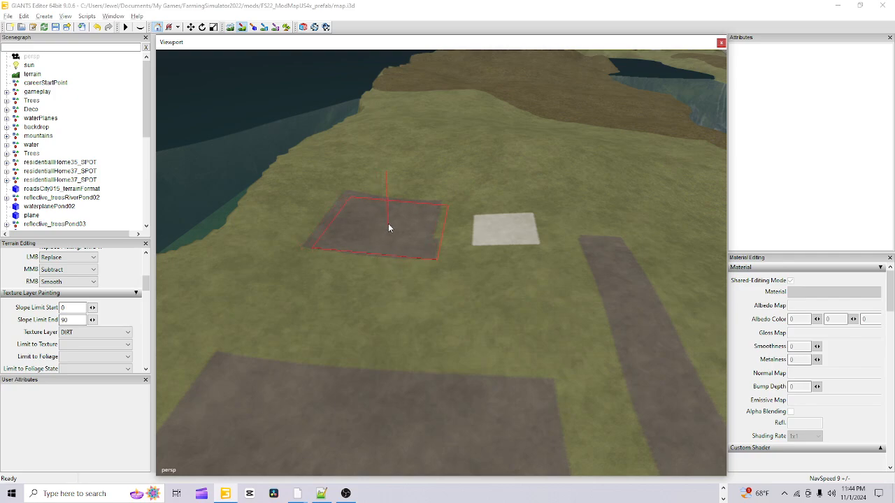
left_click(388, 224)
left_click(369, 227)
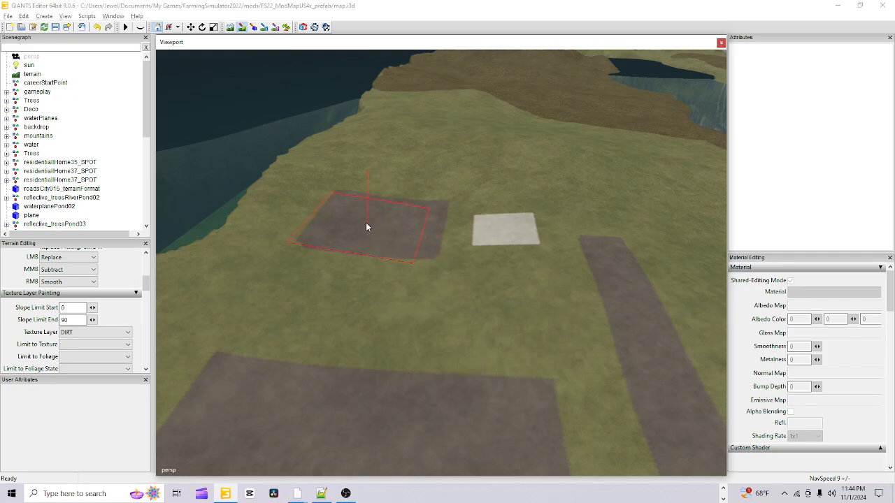
left_click(362, 228)
left_click(378, 209)
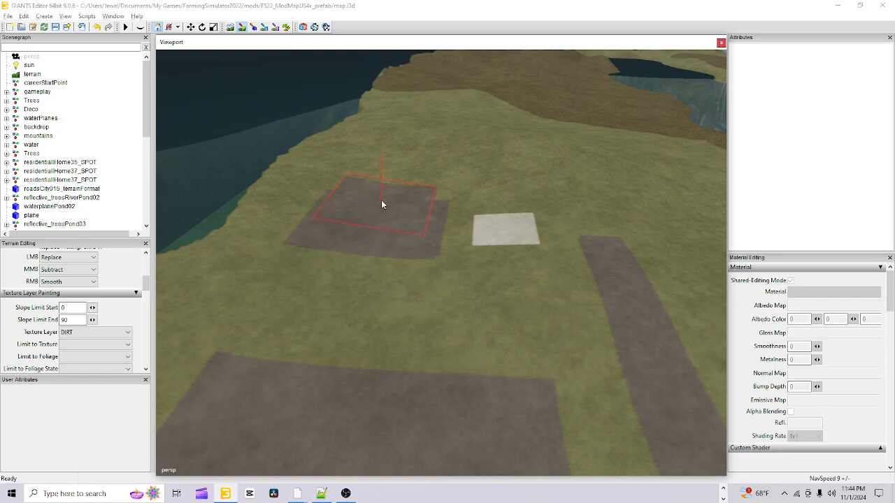
left_click(379, 201)
left_click(379, 194)
left_click(385, 180)
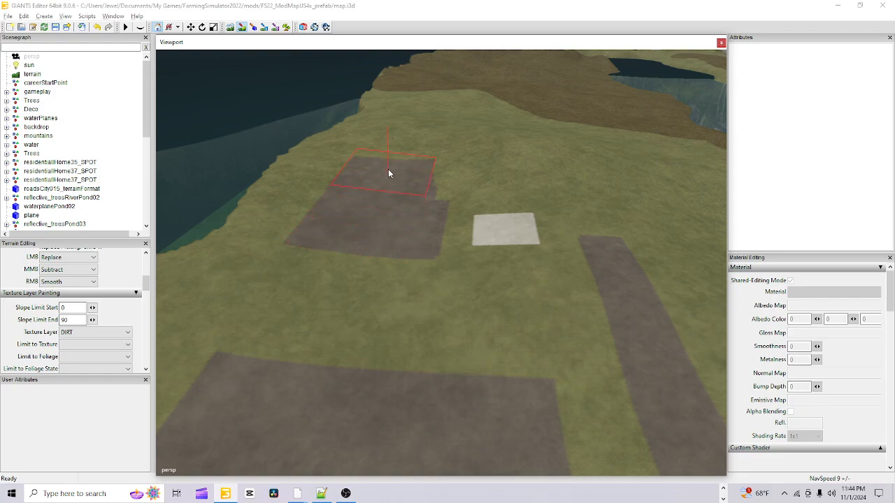
left_click(390, 167)
left_click(395, 155)
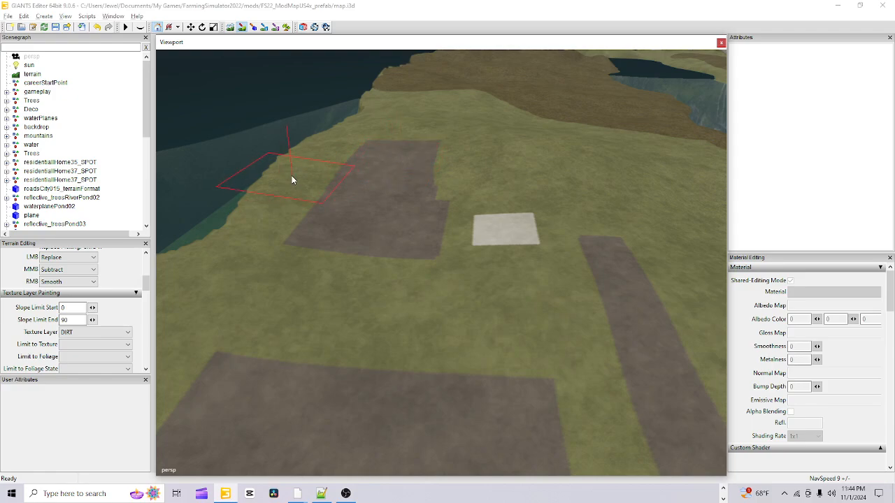
- Widen the upper part of the DIRT patch behind the concrete square into an L shape, and leave painting mode
left_click(424, 155)
left_click(440, 157)
left_click(438, 169)
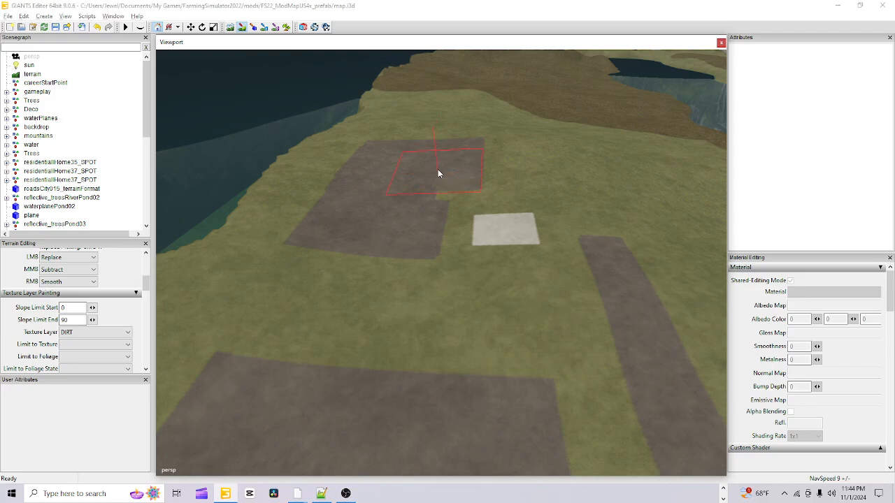
left_click(440, 175)
mouse_move(443, 178)
left_mouse_down()
mouse_move(487, 171)
mouse_move(490, 151)
mouse_move(485, 175)
left_mouse_up()
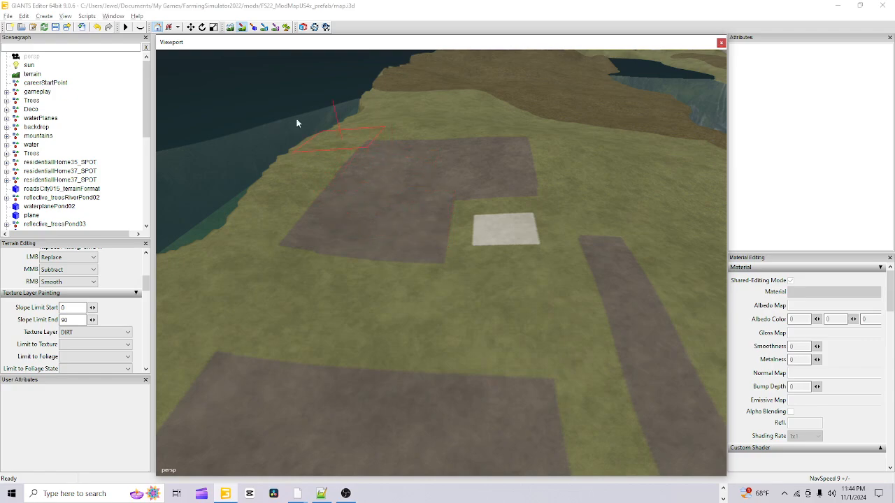
left_click(241, 26)
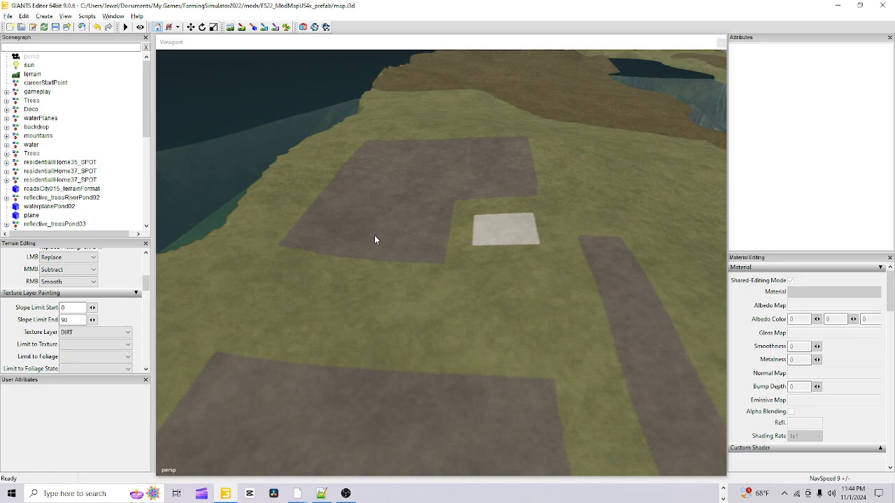
- Inspect the L-shaped patch up close and extend its near edge with more DIRT
right_click_drag(434, 195, 428, 296, "alt")
left_click_drag(427, 297, 394, 260, "alt")
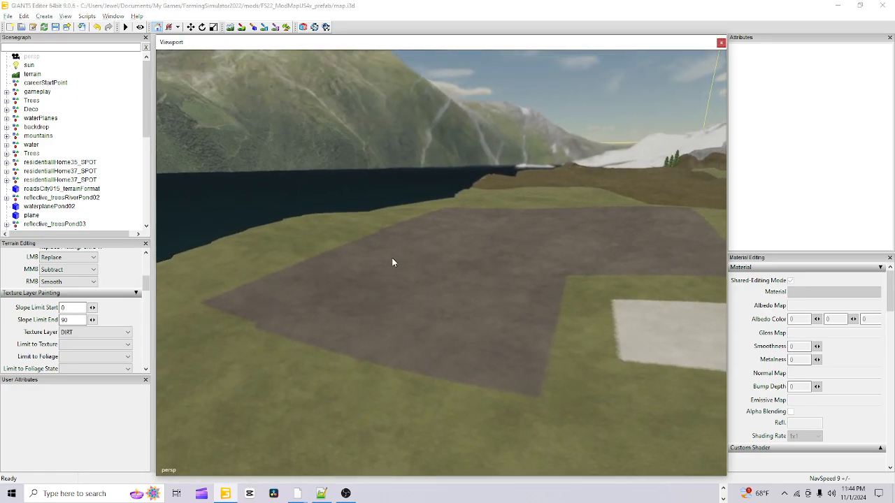
right_click_drag(307, 333, 393, 249, "alt")
left_click_drag(393, 248, 437, 339, "alt")
right_click_drag(437, 339, 194, 468, "alt")
left_click_drag(194, 472, 320, 394, "alt")
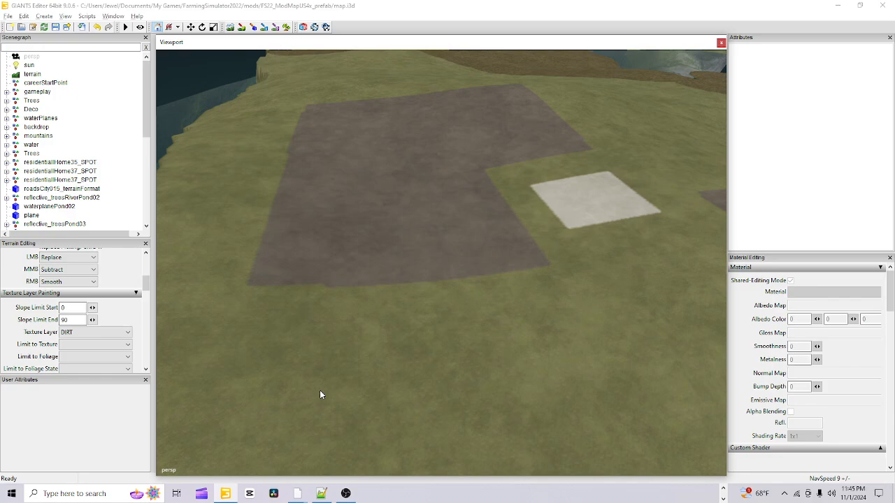
left_click(242, 27)
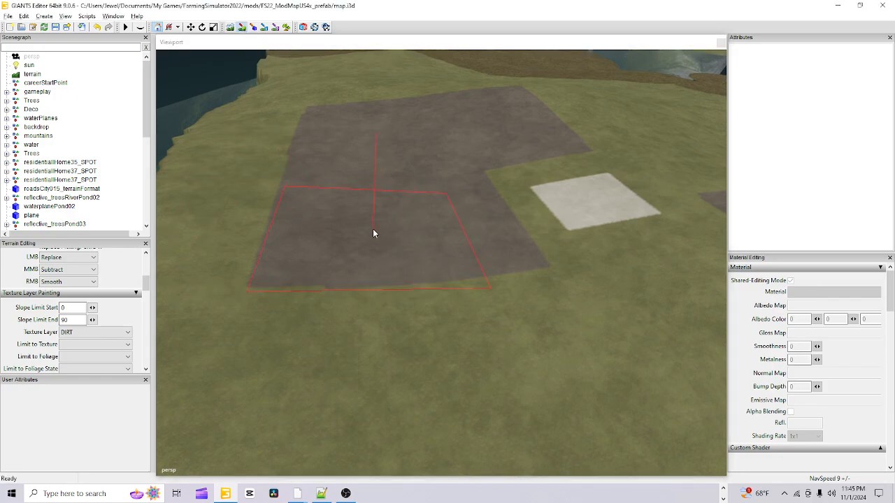
left_click(372, 229)
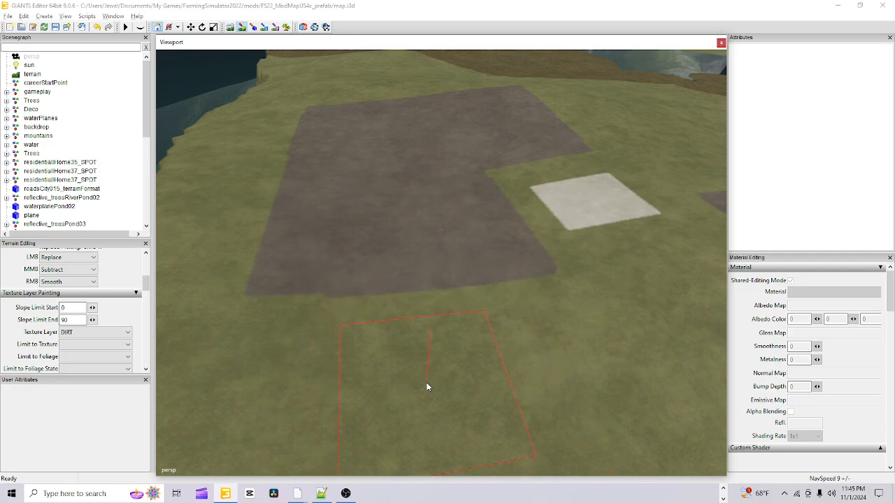
- Paint GRASS over the dirt patch's uneven near edge, and trim the adjacent concrete corner with a smaller brush
key("shift+w")
left_click(308, 337)
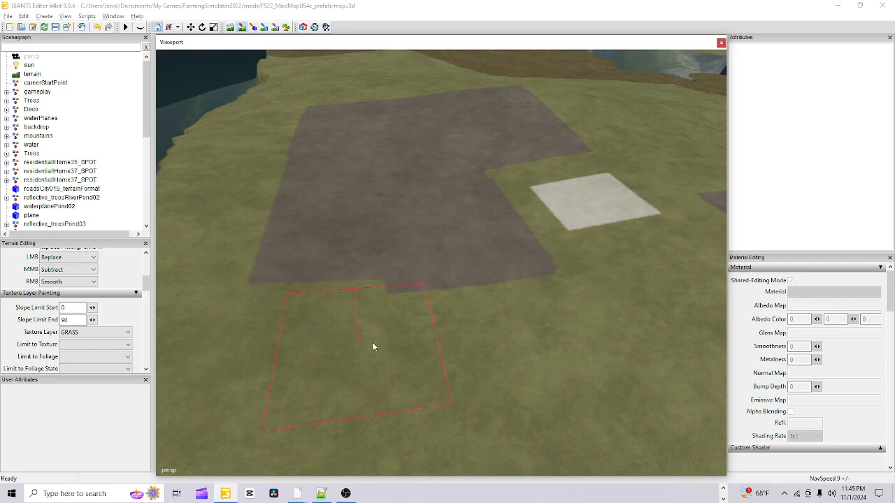
mouse_move(430, 339)
left_mouse_down()
mouse_move(450, 326)
mouse_move(537, 313)
mouse_move(458, 323)
mouse_move(428, 340)
left_mouse_up()
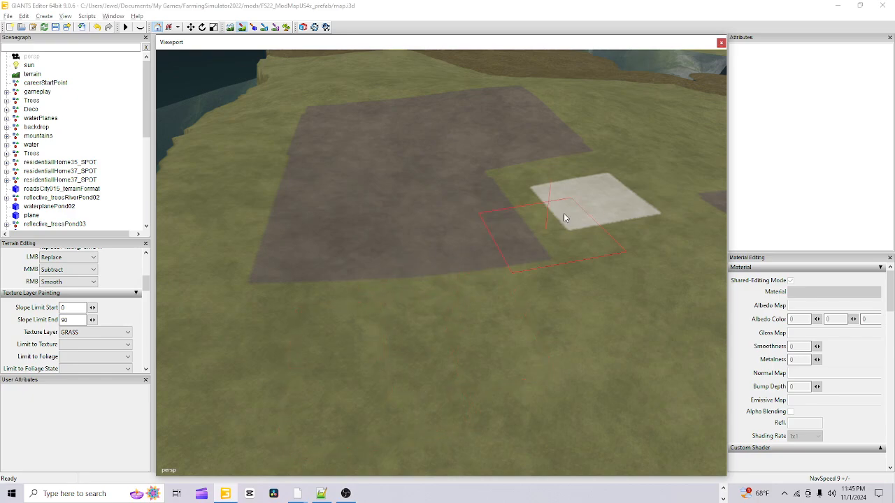
scroll(562, 200, "down", 5)
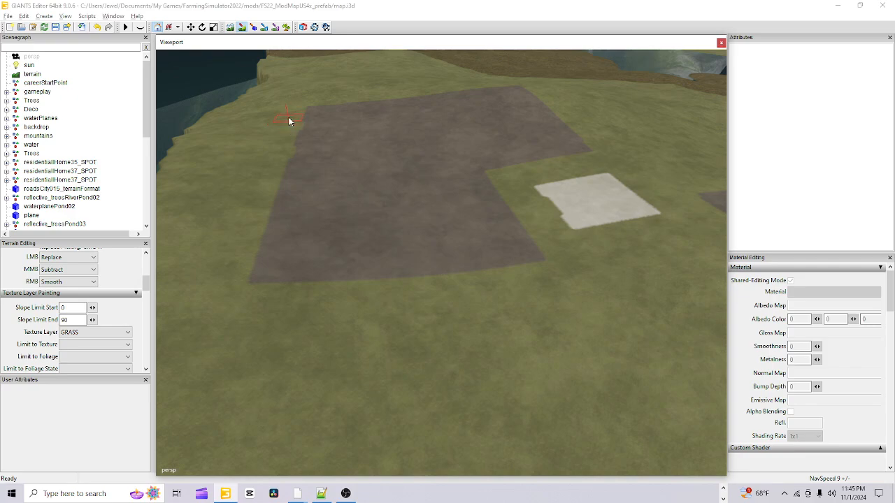
- Pick the DIRT texture from the patch, leave painting mode, and view the concrete square and dirt areas at ground level
left_click(336, 139, "ctrl")
left_click(241, 28)
left_click_drag(355, 182, 476, 208, "alt")
scroll(438, 271, "up", 3)
left_click_drag(451, 275, 363, 312, "alt")
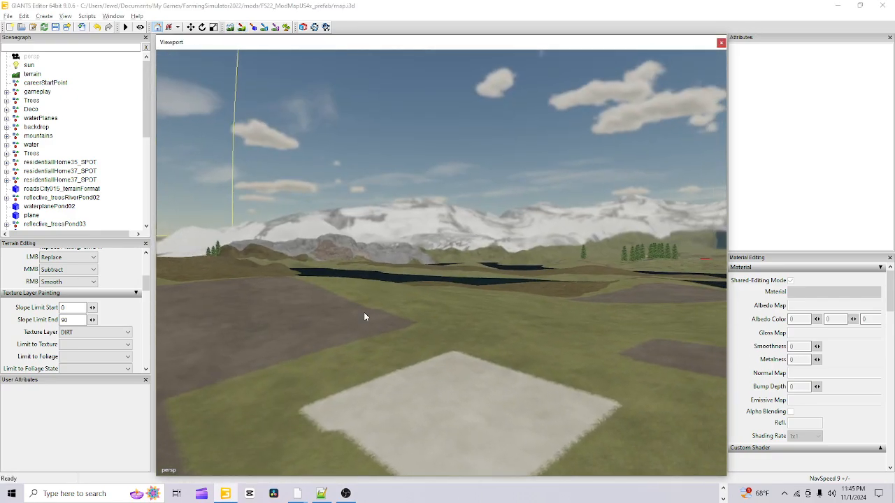
- Pick the GRASS texture, paint it over the uneven corner of the dirt patch behind the concrete square, and leave painting mode
scroll(350, 325, "up", 3)
left_click_drag(339, 339, 385, 339, "alt")
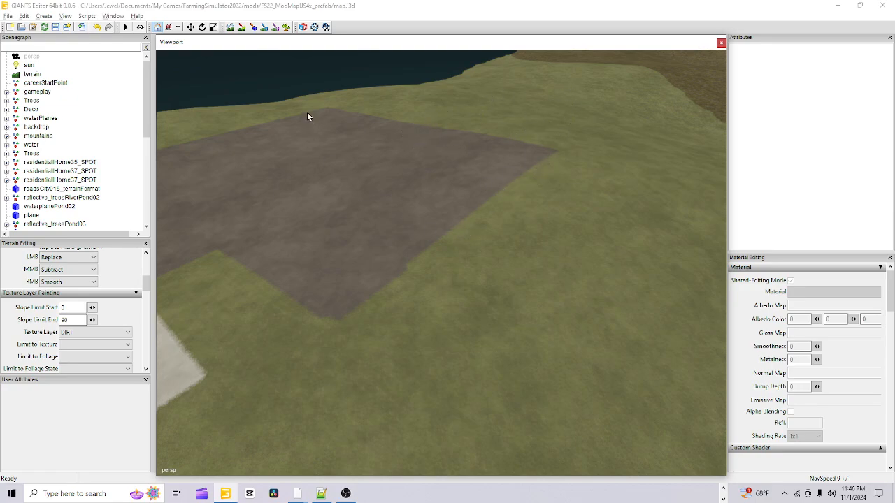
left_click(241, 28)
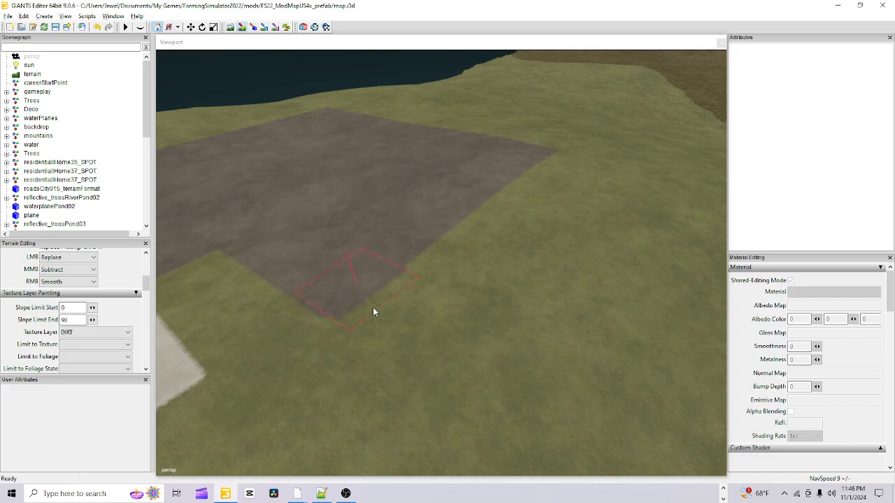
middle_click(427, 327)
left_click_drag(409, 304, 399, 308)
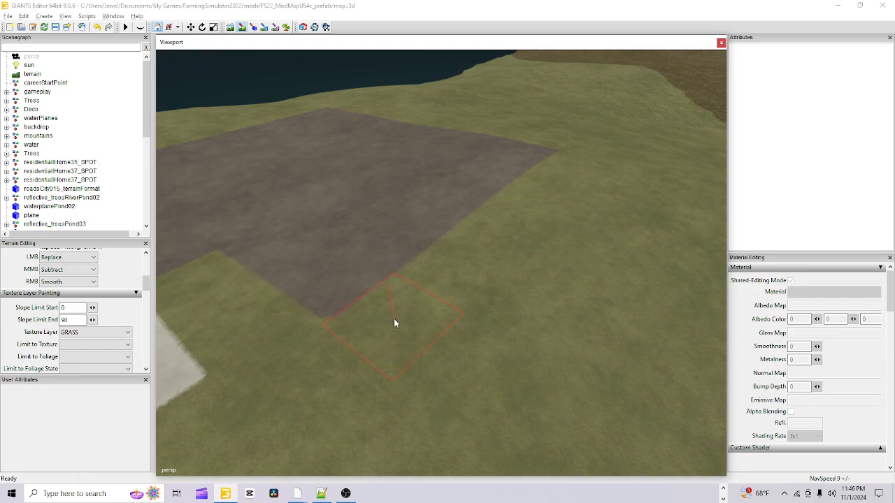
left_click(241, 28)
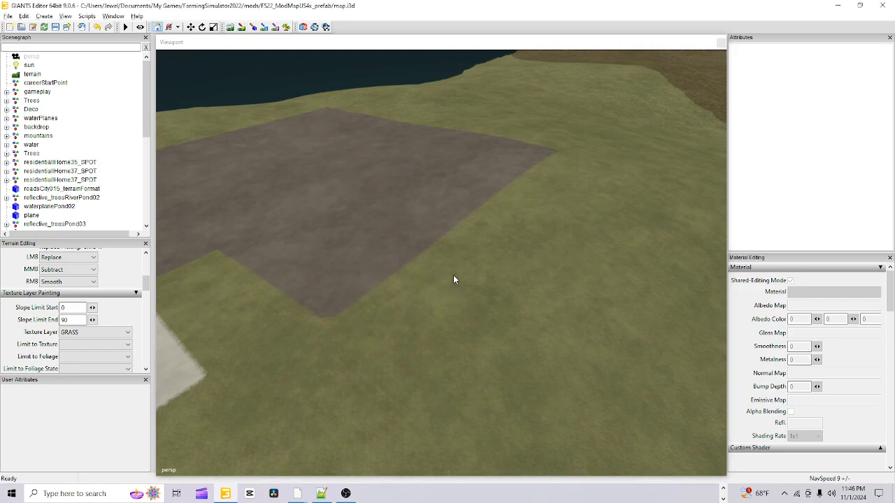
- Paint GRASS over the outer end of the dirt patch and the ragged side of the concrete square, and leave painting mode
left_click_drag(454, 275, 579, 181, "alt")
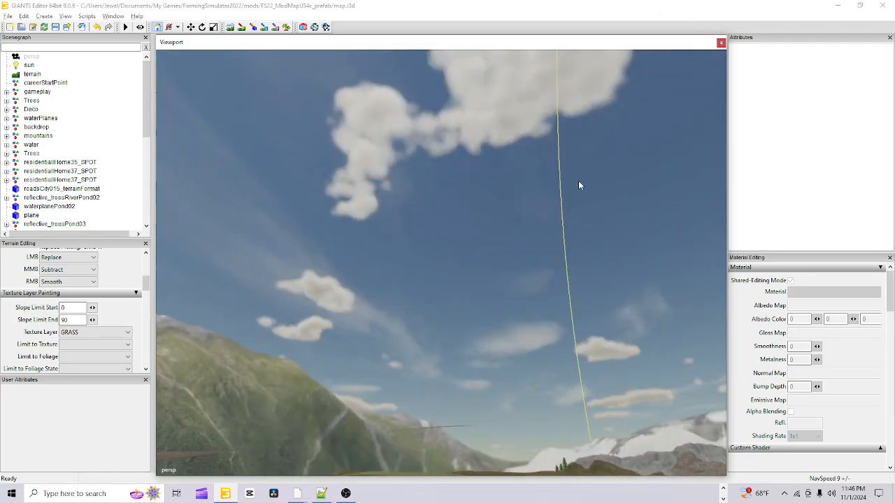
left_click_drag(408, 245, 286, 381, "alt")
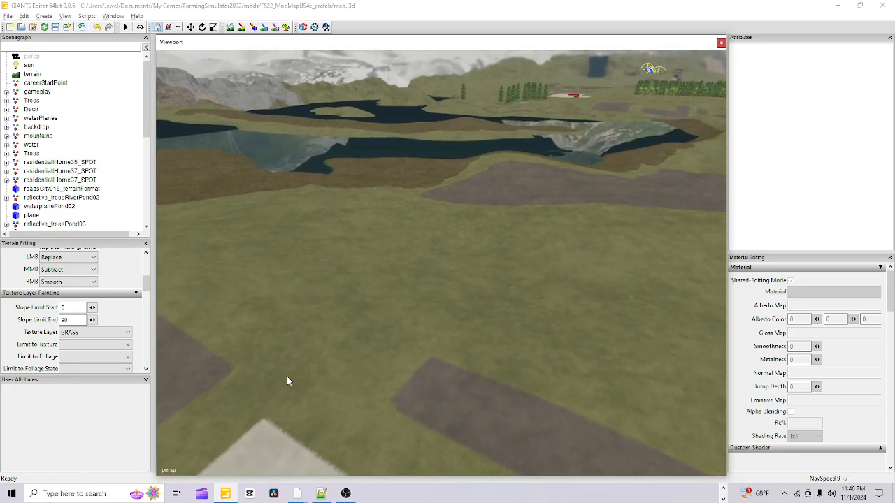
left_click_drag(460, 353, 307, 439, "alt")
left_click_drag(366, 354, 343, 314, "alt")
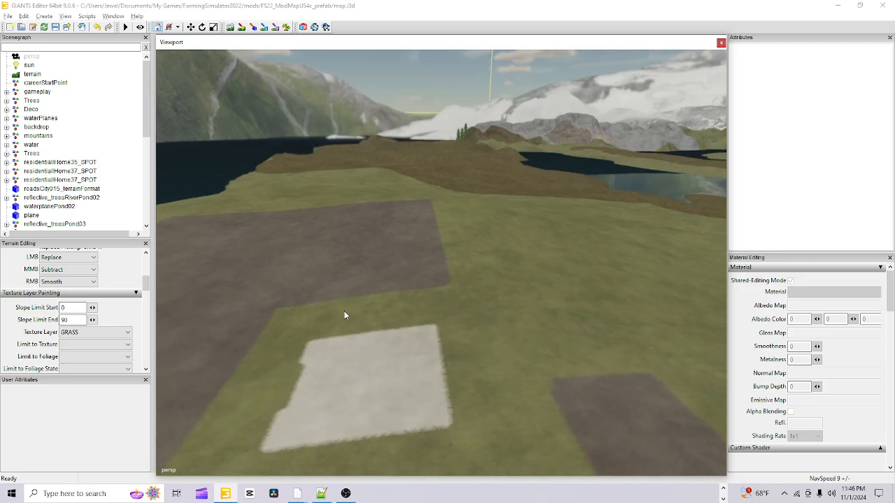
left_click(242, 28)
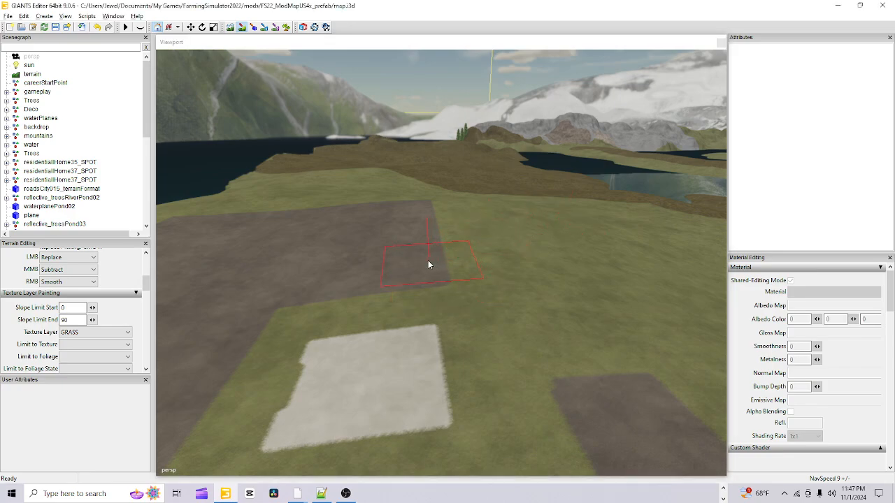
mouse_move(429, 264)
left_mouse_down()
mouse_move(420, 275)
mouse_move(412, 210)
mouse_move(415, 265)
left_mouse_up()
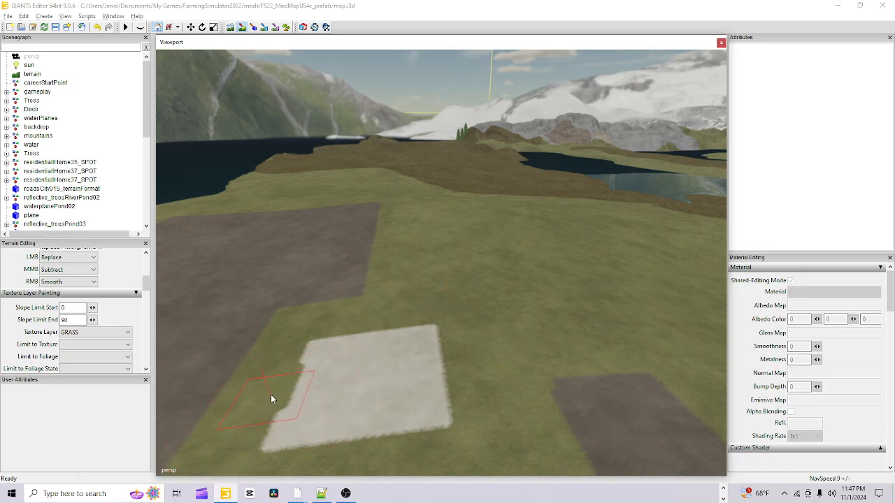
mouse_move(271, 395)
left_mouse_down()
mouse_move(287, 364)
mouse_move(273, 410)
mouse_move(253, 428)
left_mouse_up()
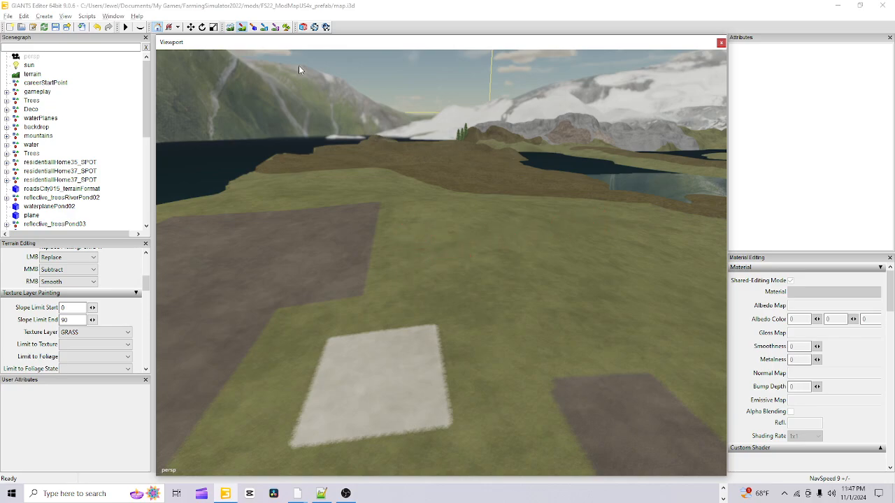
left_click(239, 26)
- Pick the DIRT texture from the road and extend the road in a straight strip past the concrete square toward the brown shore
right_click_drag(489, 393, 498, 362)
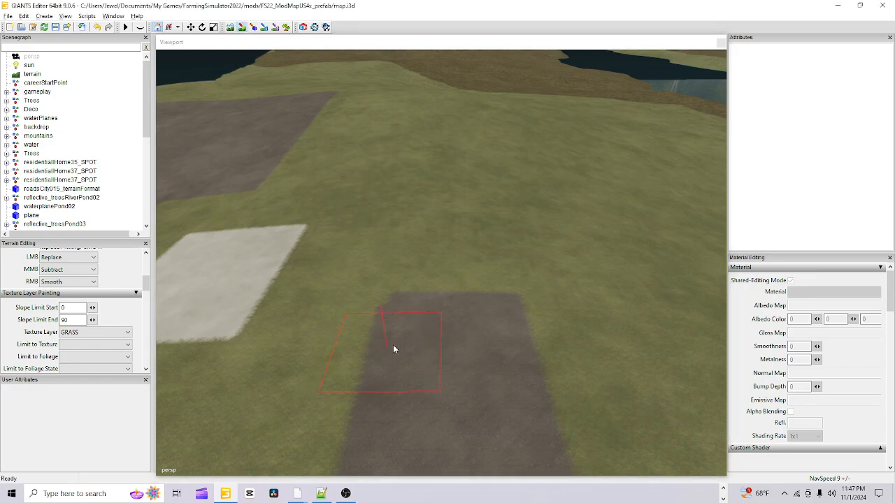
key("ctrl+w")
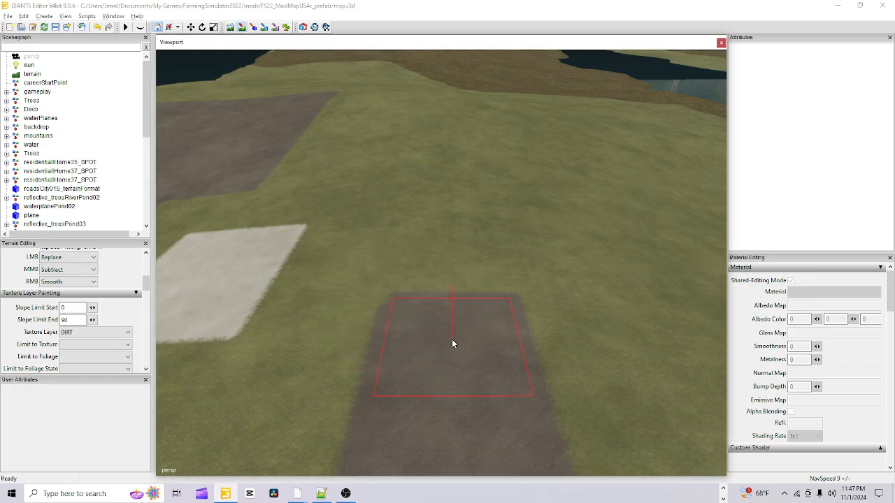
scroll(448, 328, "up", 3)
scroll(452, 311, "down", 3)
left_click_drag(449, 296, 452, 292)
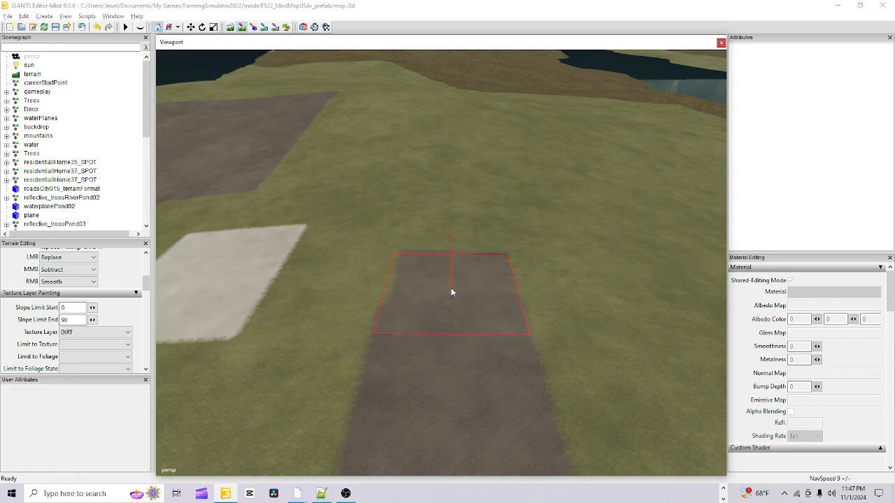
left_click(444, 288)
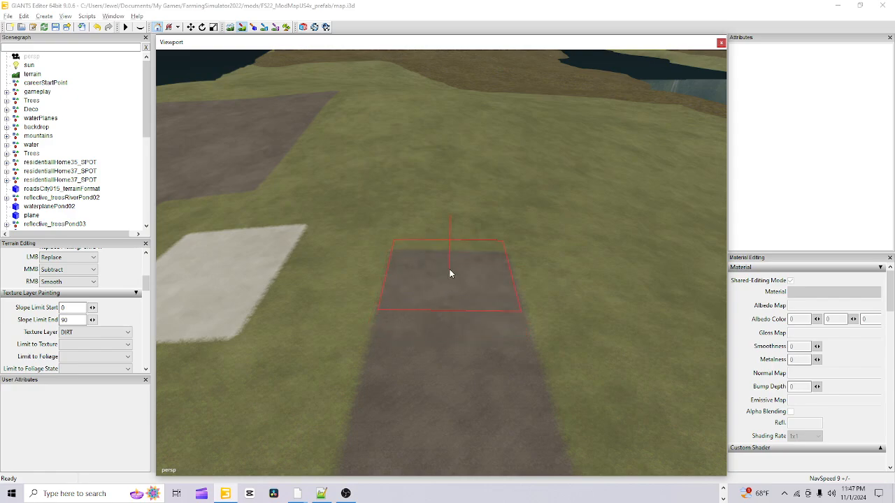
mouse_move(452, 249)
left_mouse_down()
mouse_move(446, 166)
mouse_move(459, 157)
mouse_move(444, 144)
mouse_move(447, 121)
left_mouse_up()
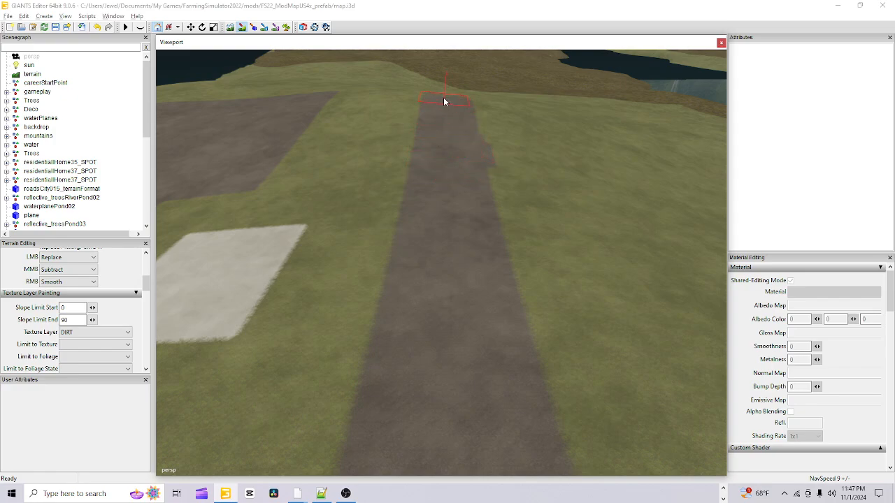
- Pick the GRASS texture, paint over the bump on the new dirt road's side near its far end, and leave painting mode
key("ctrl+w")
left_click(520, 158)
left_click(517, 159)
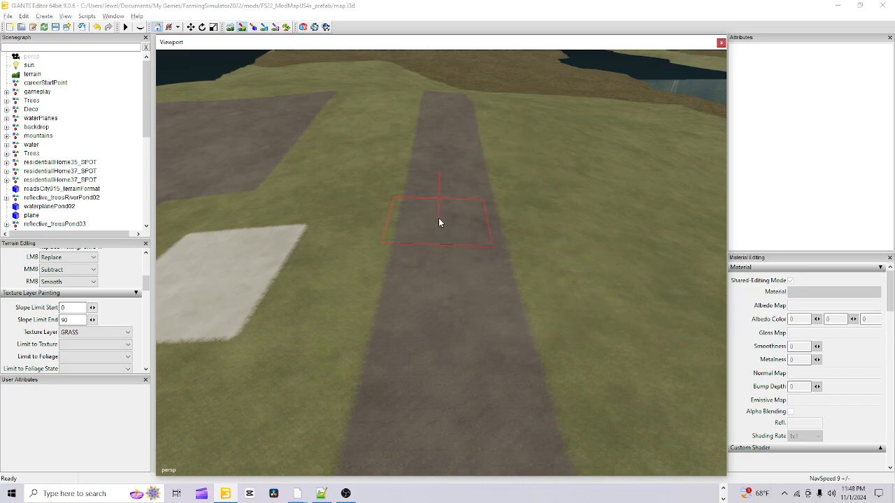
left_click(242, 29)
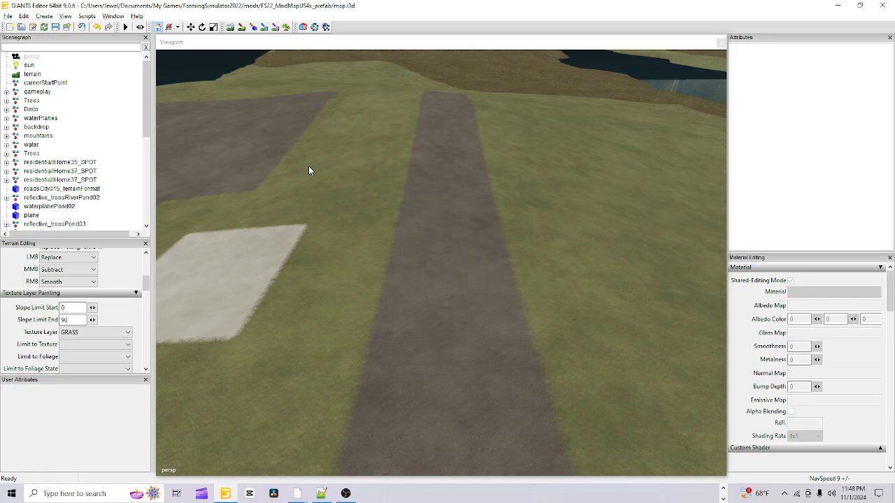
- Examine the extended dirt road and the edges of the dirt patch from ground level and from above
right_click_drag(413, 343, 535, 236, "alt")
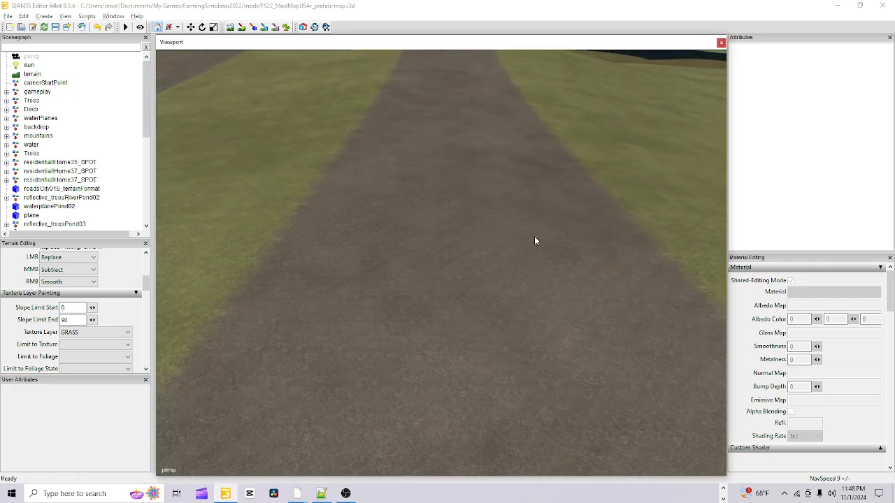
left_click_drag(535, 237, 428, 208, "alt")
right_click_drag(428, 208, 560, 147, "alt")
left_click_drag(561, 148, 507, 164, "alt")
right_click_drag(507, 164, 354, 337, "alt")
left_click_drag(354, 337, 568, 319, "alt")
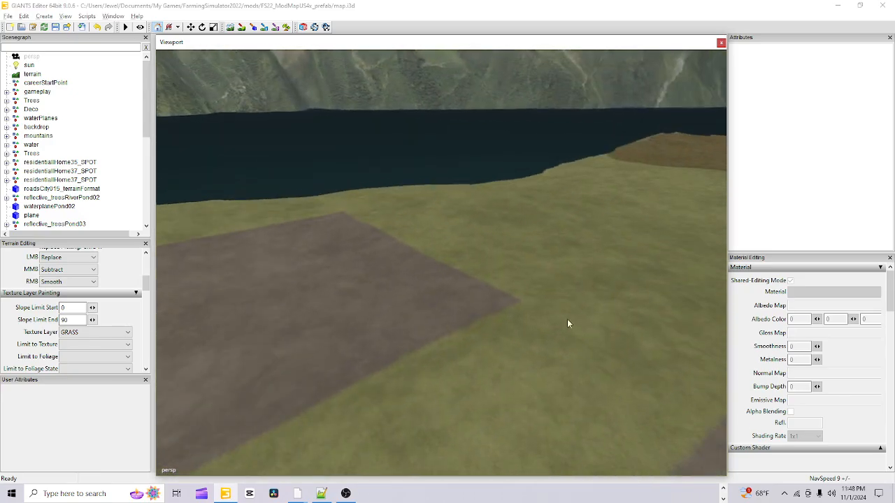
right_click_drag(567, 319, 494, 294, "alt")
left_click_drag(494, 294, 244, 371, "alt")
right_click_drag(243, 371, 326, 295, "alt")
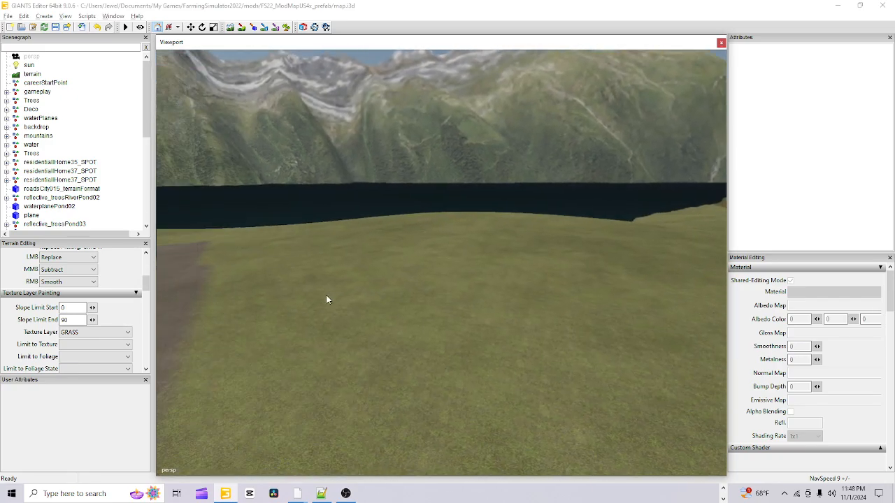
left_click_drag(326, 295, 283, 296, "alt")
right_click_drag(282, 296, 462, 267, "alt")
left_click_drag(462, 267, 407, 277, "alt")
right_click_drag(407, 278, 413, 289, "alt")
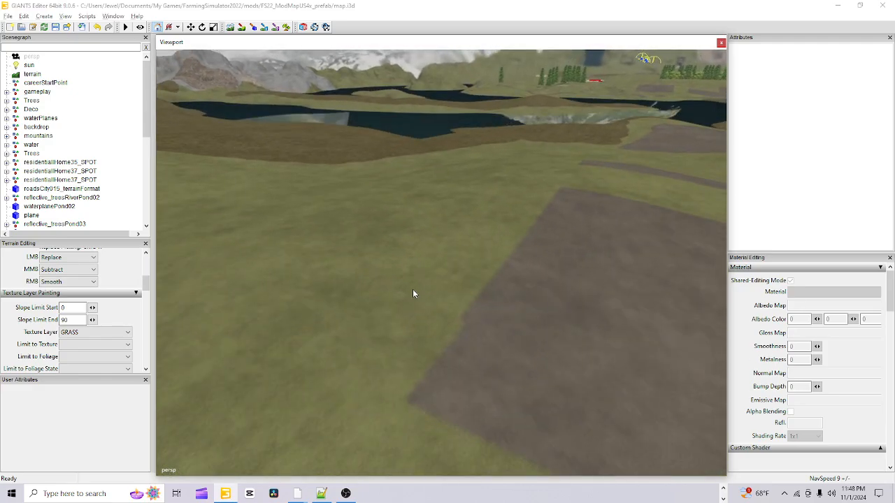
left_click_drag(413, 290, 508, 298, "alt")
right_click_drag(508, 297, 505, 330, "alt")
left_click_drag(506, 329, 532, 294, "alt")
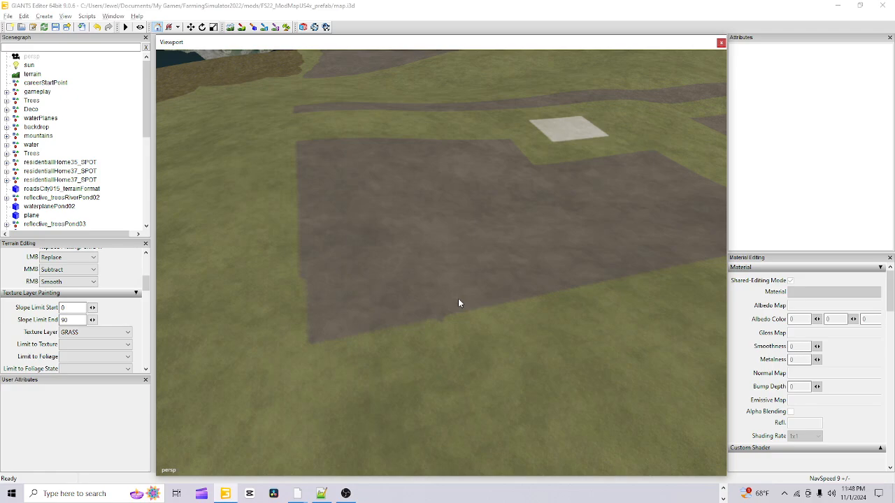
left_click_drag(458, 302, 390, 356, "alt")
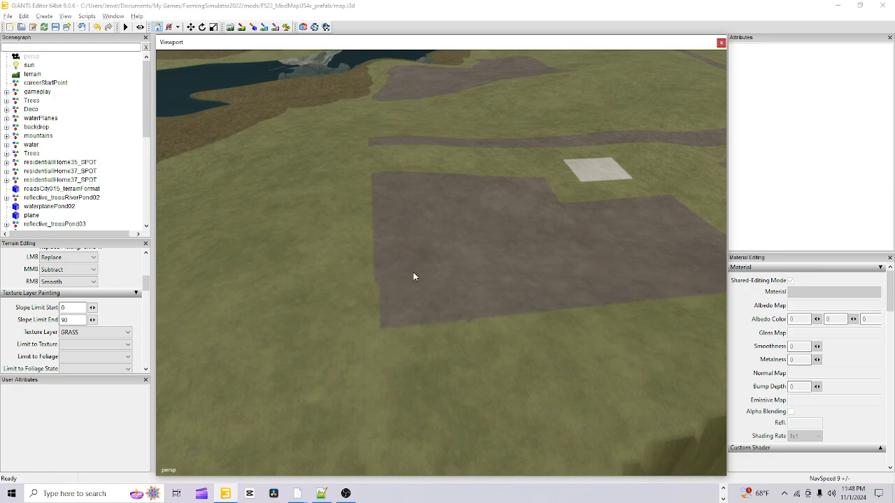
- Sculpt the ground under the dirt patch and road end with Replace at height 70.668, smooth the slopes, and leave sculpting mode
left_click(242, 27)
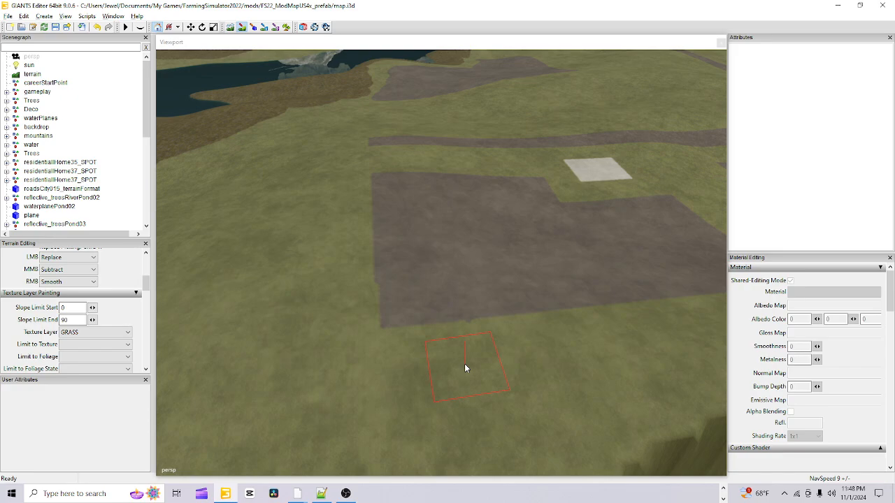
left_click(233, 26)
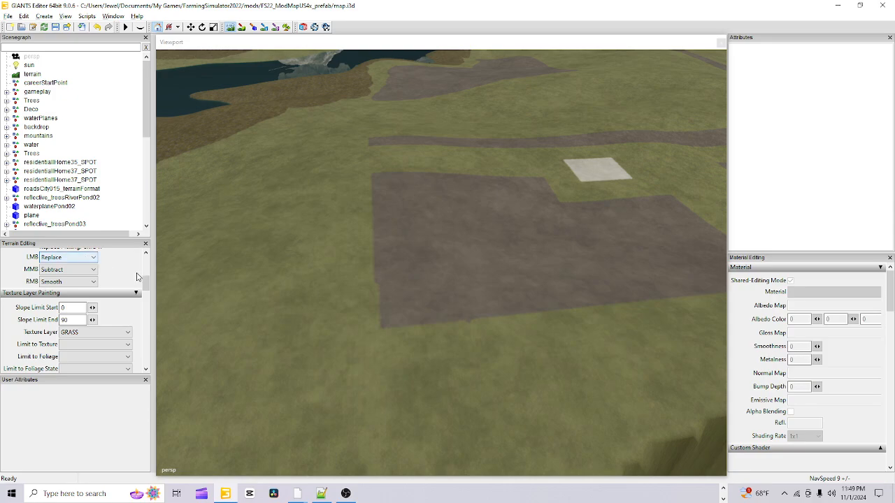
scroll(137, 280, "up", 2)
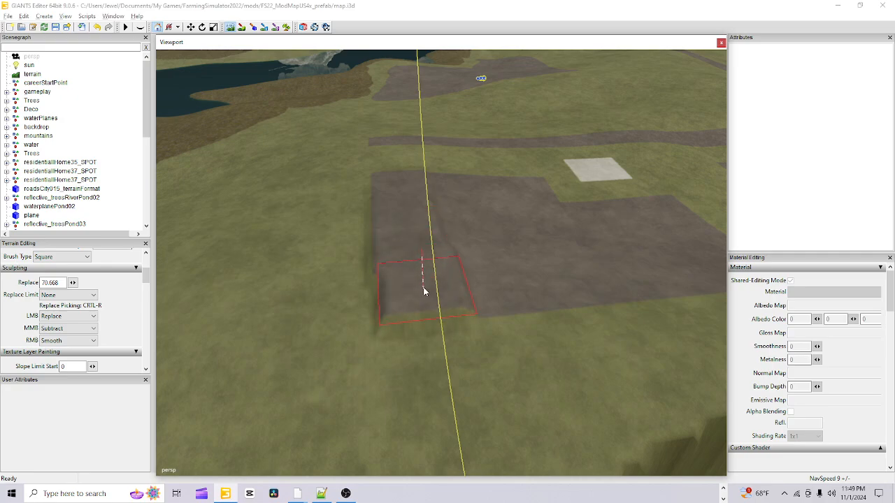
mouse_move(423, 291)
left_mouse_down()
mouse_move(436, 351)
mouse_move(404, 350)
mouse_move(374, 250)
mouse_move(370, 196)
mouse_move(363, 310)
mouse_move(372, 351)
mouse_move(497, 349)
left_mouse_up()
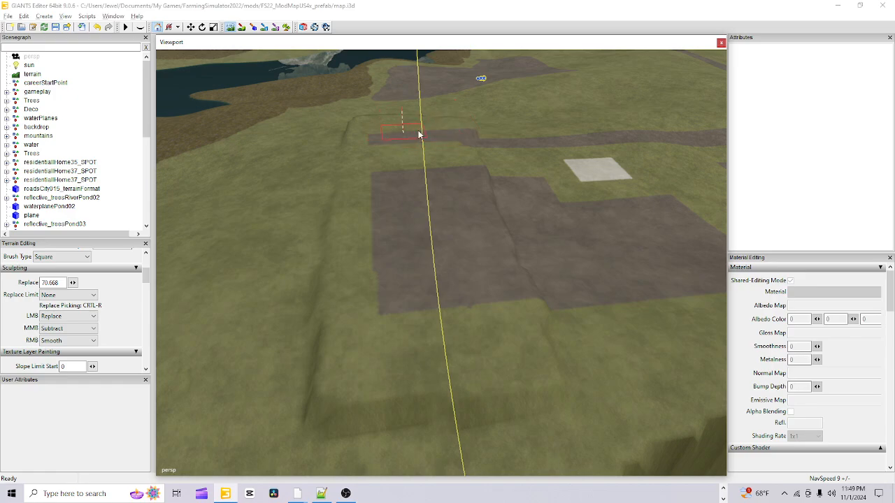
mouse_move(418, 135)
left_mouse_down()
mouse_move(468, 133)
mouse_move(466, 123)
left_mouse_up()
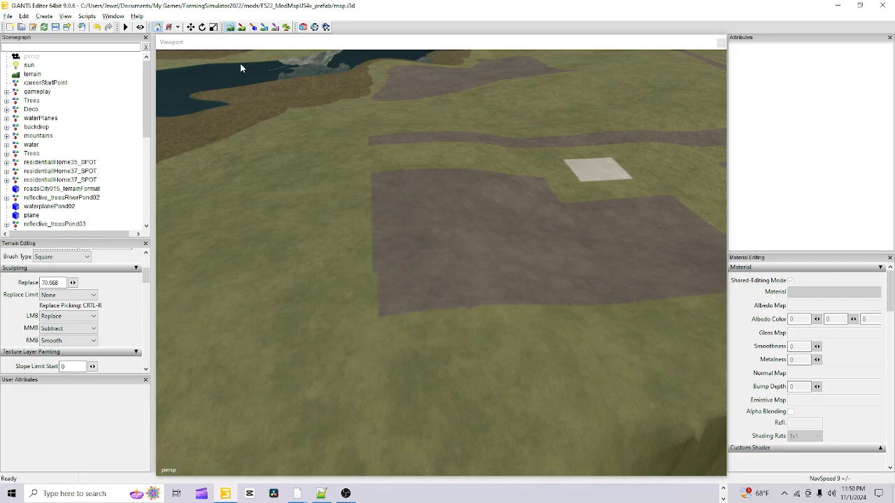
- Inspect the sculpted dirt patch from several sides and even out its near edge by painting DIRT with a larger square brush
right_click_drag(241, 68, 459, 233)
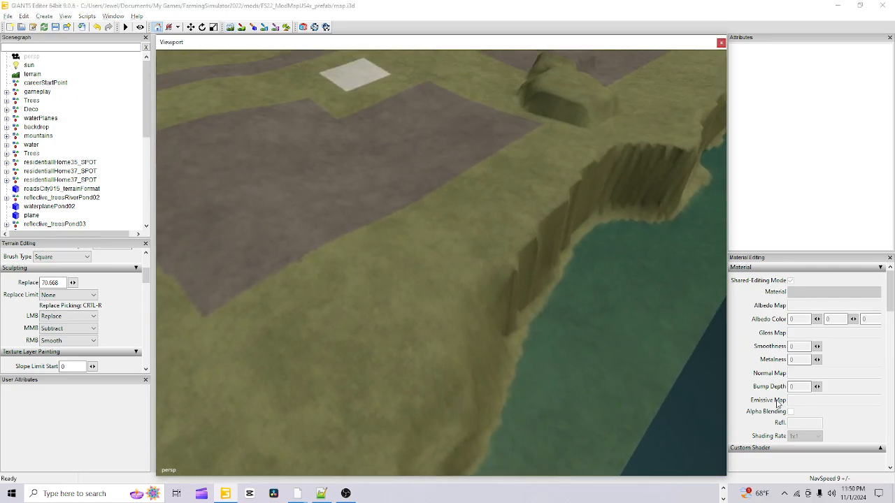
right_click_drag(675, 346, 496, 319)
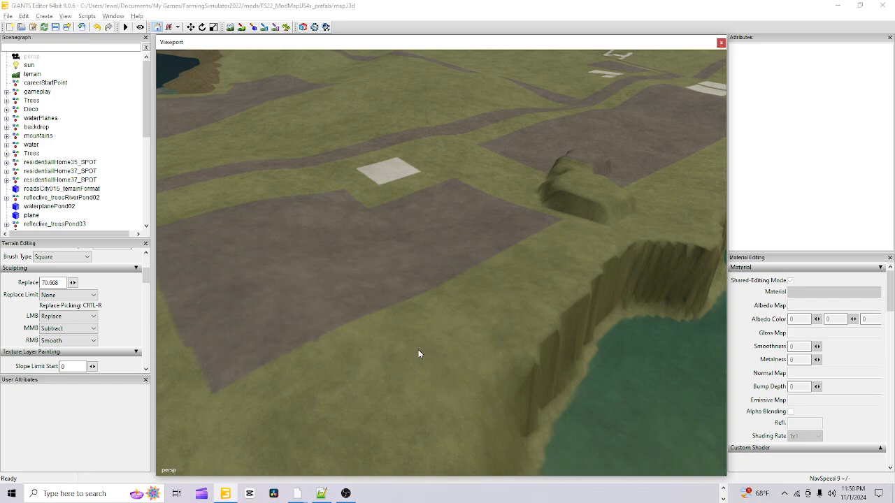
right_click_drag(418, 355, 518, 339)
right_click_drag(466, 350, 633, 334)
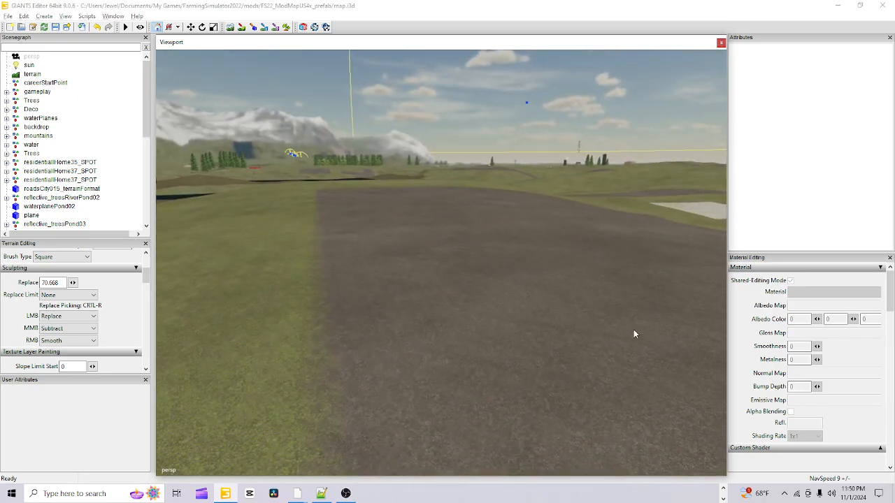
right_click_drag(332, 342, 432, 450)
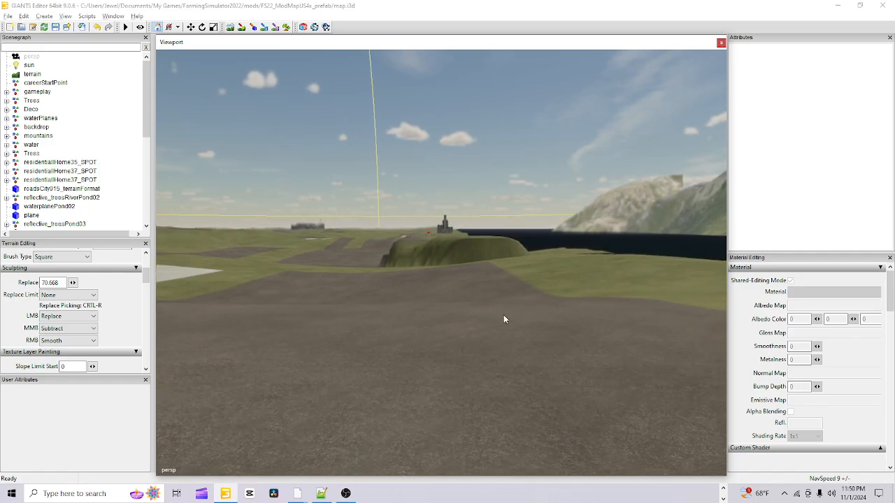
right_click_drag(503, 318, 400, 385)
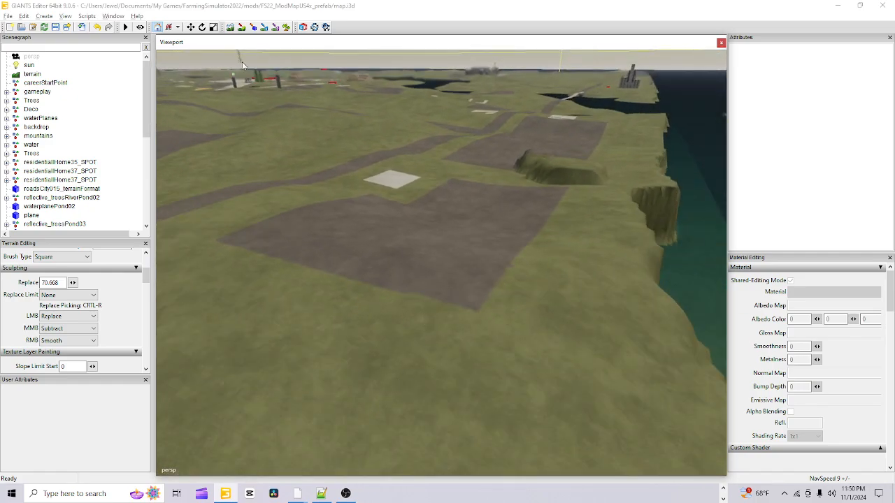
left_click(241, 27)
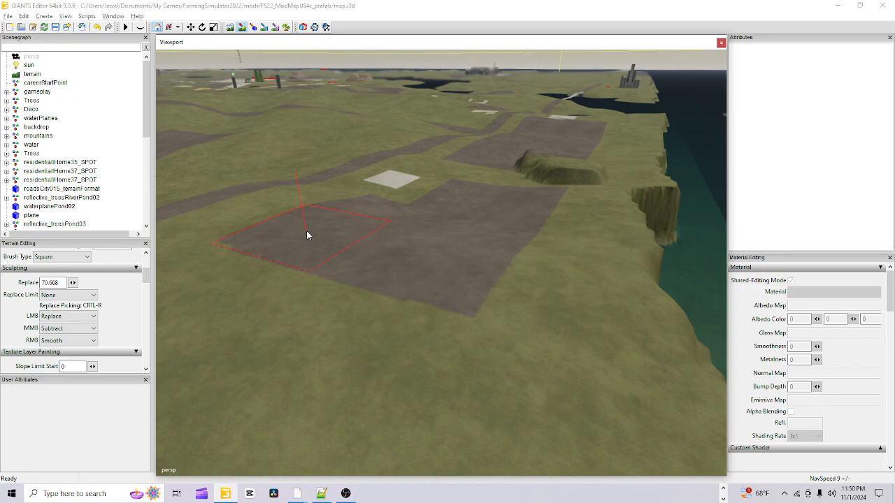
left_click(432, 262)
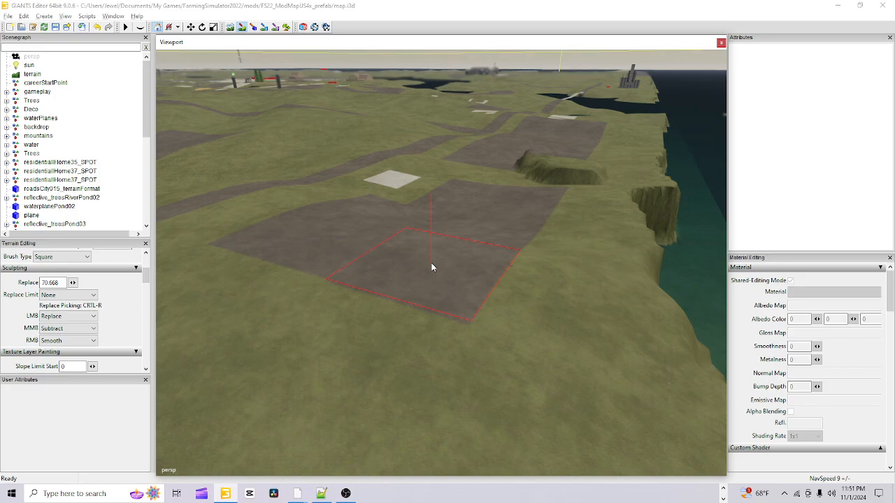
- Leave painting mode, check the dirt patch's evened edges up close, and save the map
left_click(335, 355)
left_click(242, 27)
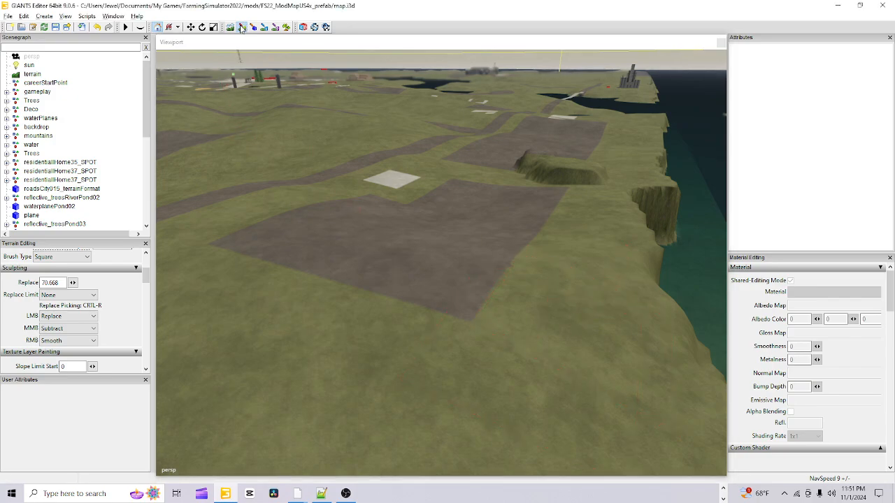
right_click_drag(480, 222, 497, 273, "alt")
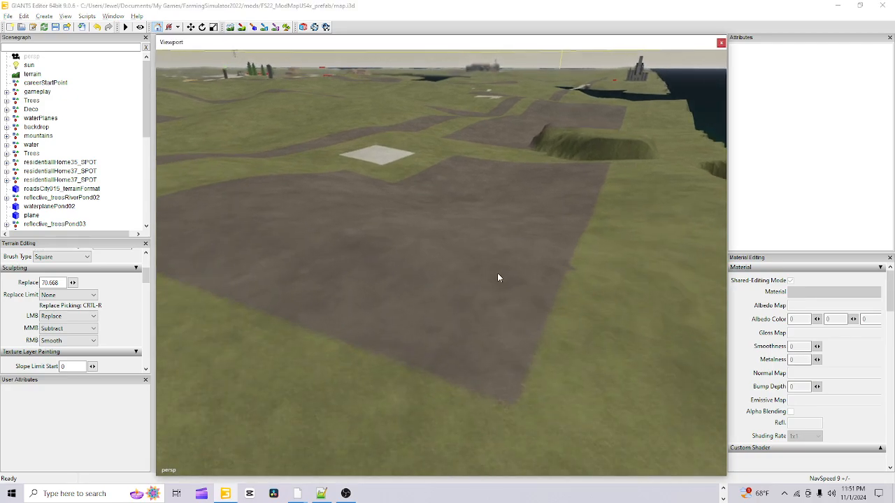
left_click_drag(498, 273, 526, 279, "alt")
right_click_drag(488, 175, 410, 304, "alt")
left_click_drag(409, 305, 341, 297, "alt")
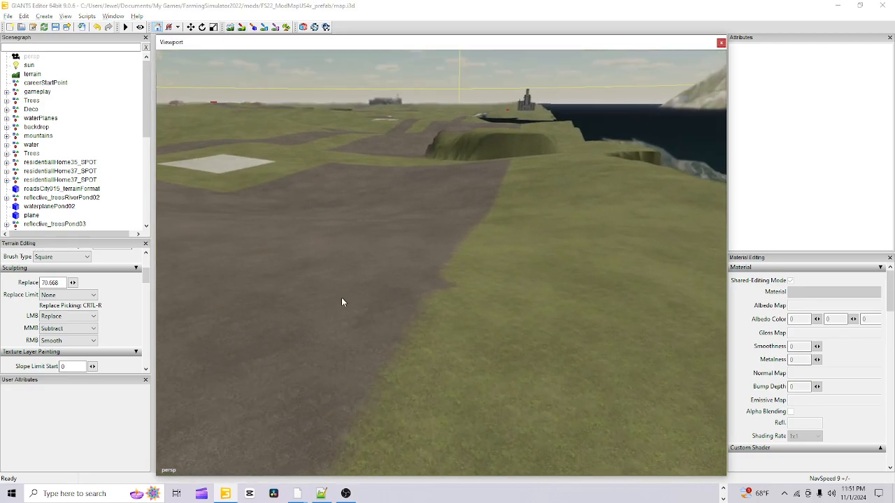
right_click_drag(342, 297, 404, 247, "alt")
left_click(242, 26)
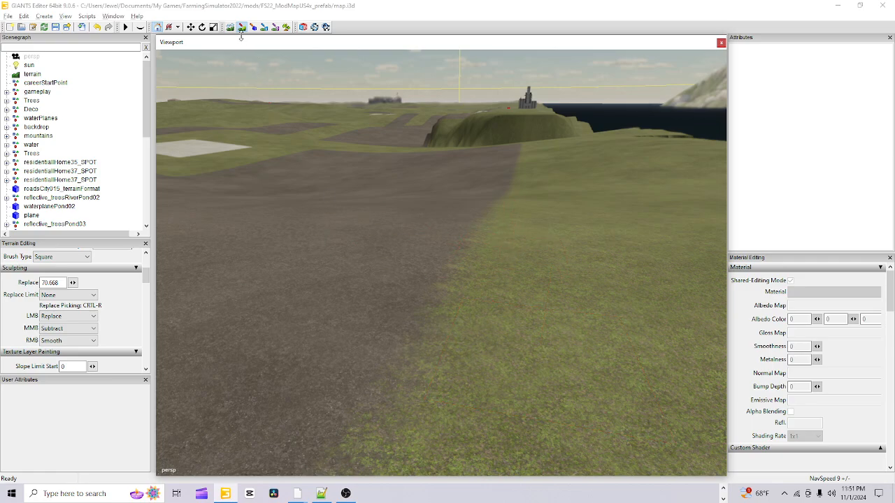
left_click(56, 27)
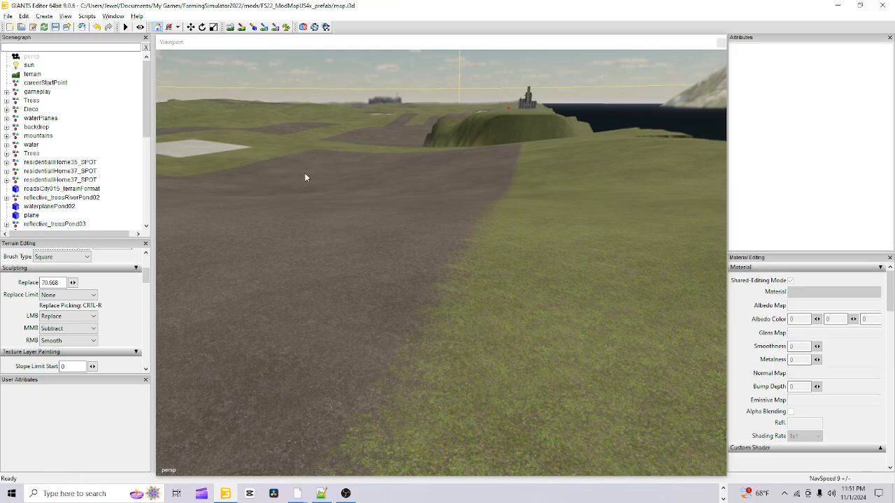
- Inspect the dirt patch, the mound on the neighbouring dirt area and the concrete square from several sides
scroll(544, 188, "down", 3)
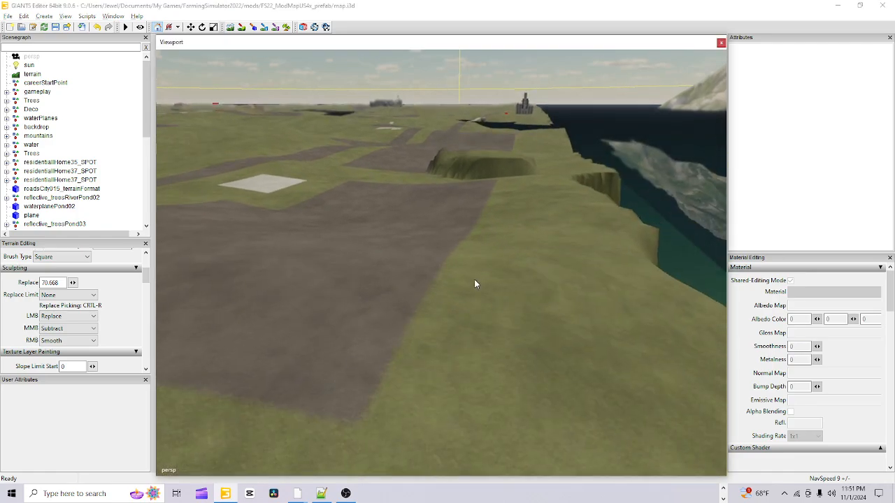
left_click_drag(474, 279, 348, 328, "alt")
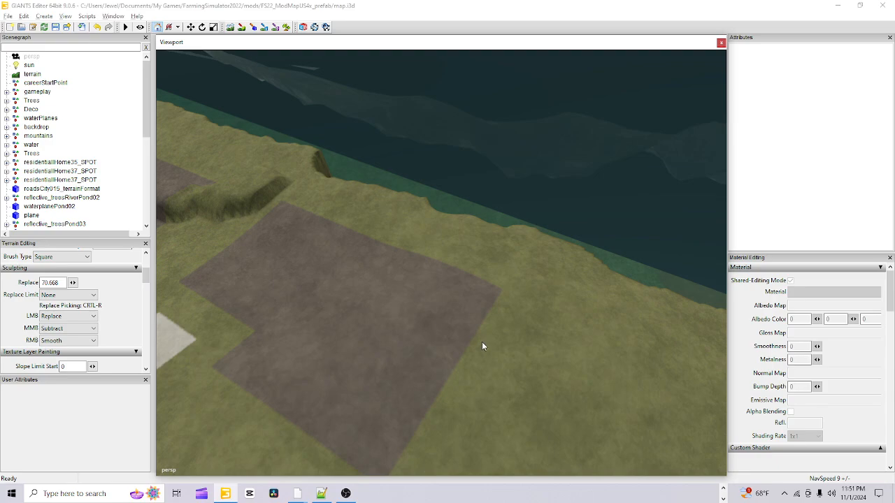
left_click_drag(290, 180, 442, 324, "alt")
right_click_drag(442, 320, 527, 259, "alt")
left_click_drag(528, 259, 481, 292, "alt")
right_click_drag(481, 292, 714, 74, "alt")
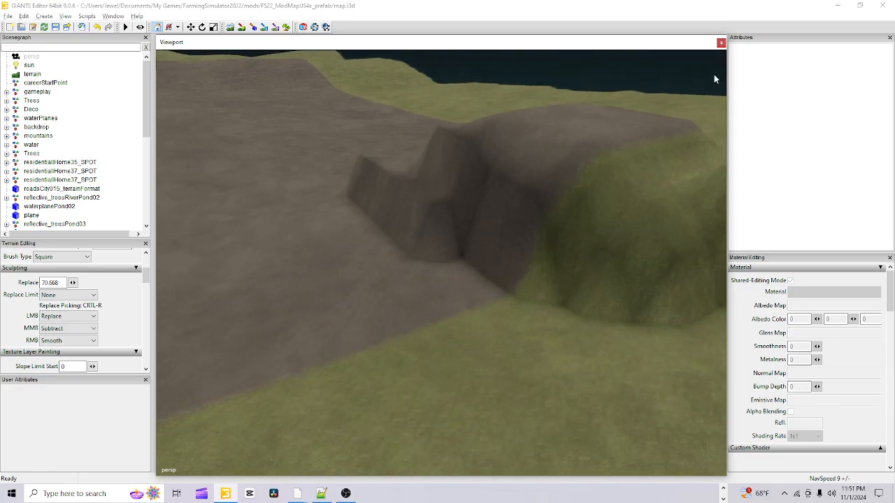
left_click_drag(403, 270, 595, 245, "alt")
left_click_drag(330, 274, 455, 218, "alt")
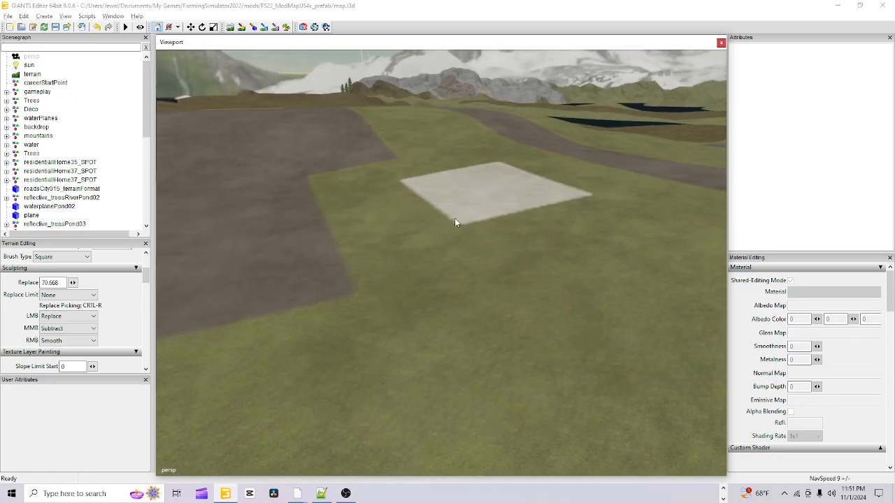
- Enlarge the sculpting brush, pick Replace height 57.782 from the dirt ground, and flatten the mound on the dirt area near the coast
right_click_drag(455, 218, 226, 409, "alt")
left_click_drag(226, 409, 395, 325, "alt")
right_click_drag(395, 325, 280, 448, "alt")
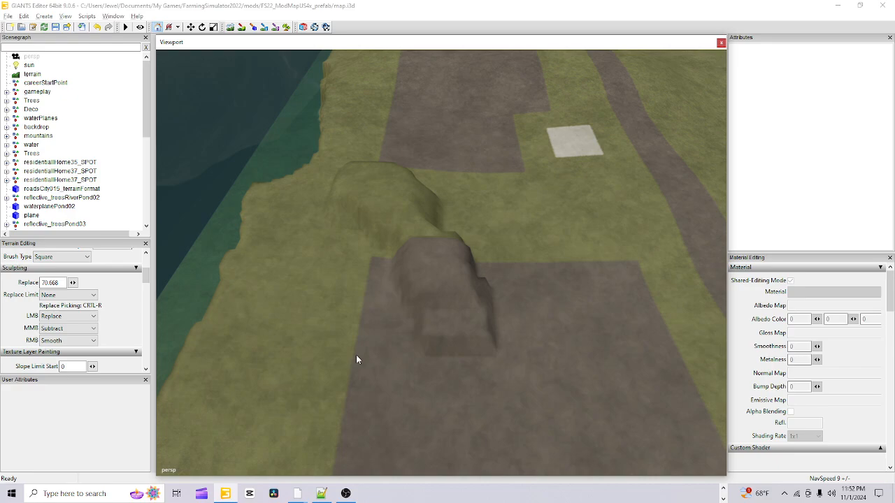
left_click(230, 27)
left_click(435, 332)
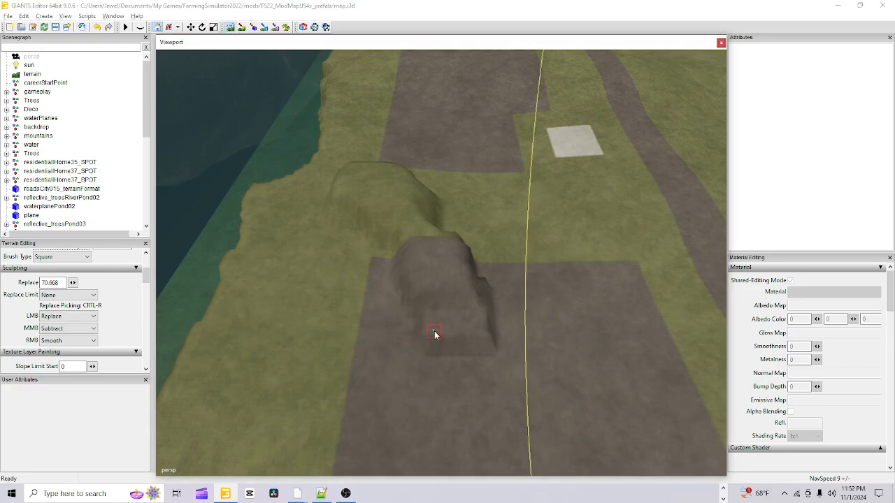
scroll(436, 327, "up", 5)
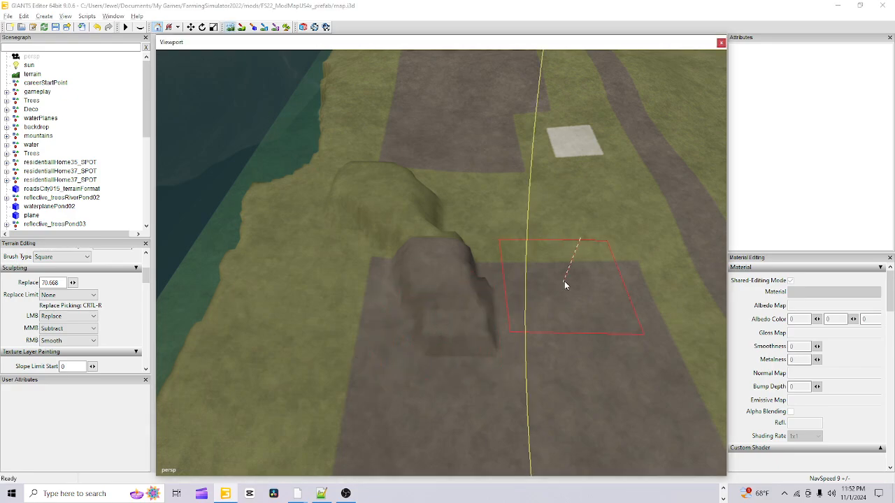
scroll(527, 316, "down", 2)
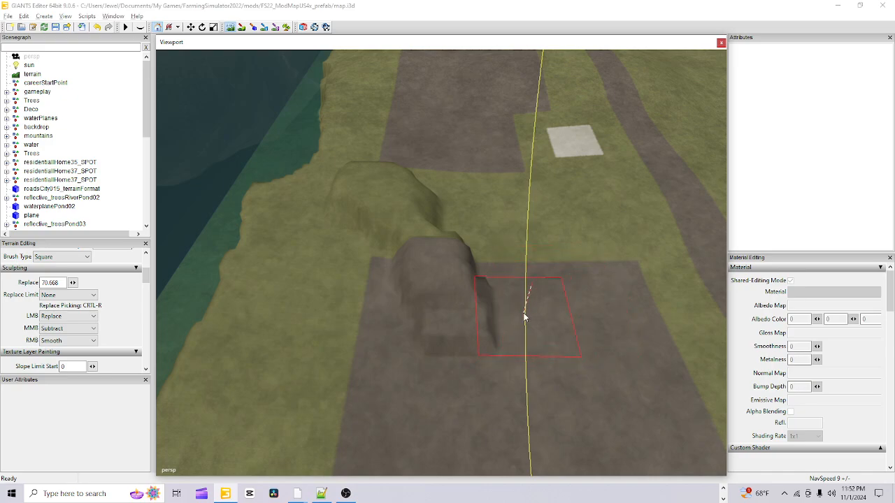
key("ctrl+r")
mouse_move(480, 316)
left_mouse_down()
mouse_move(427, 287)
mouse_move(416, 238)
mouse_move(376, 213)
left_mouse_up()
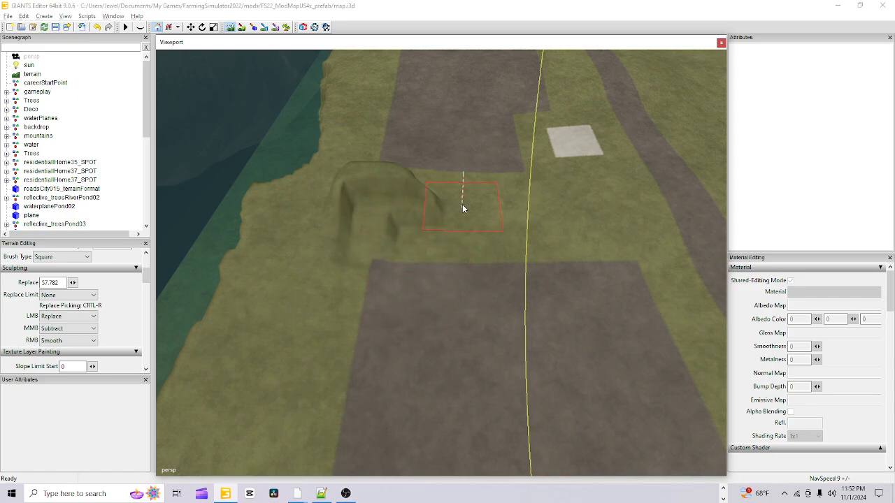
- Level the rest of the grassy mound between the two dirt areas with Replace at picked heights 66.931 and 67.003
key("ctrl+r")
mouse_move(439, 187)
left_mouse_down()
mouse_move(358, 194)
mouse_move(349, 214)
mouse_move(346, 158)
mouse_move(360, 147)
mouse_move(354, 216)
mouse_move(397, 164)
mouse_move(404, 167)
left_mouse_up()
key("ctrl+r")
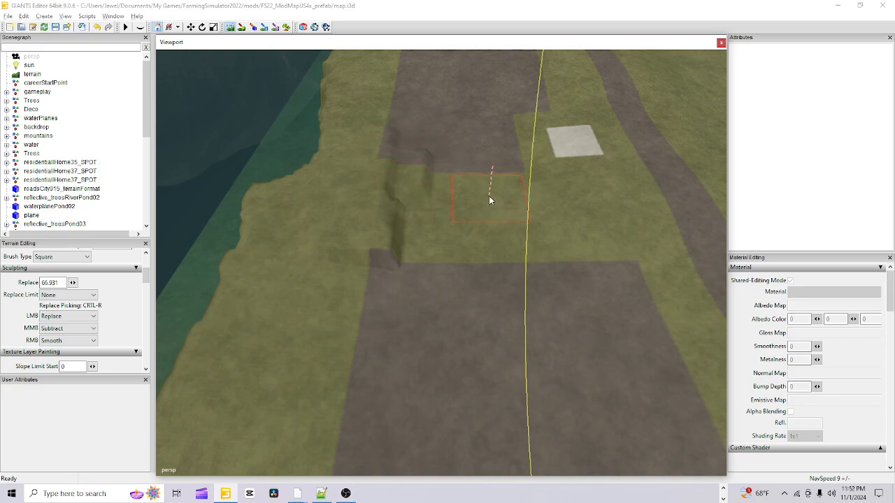
key("ctrl+r")
mouse_move(465, 186)
left_mouse_down()
mouse_move(397, 178)
mouse_move(392, 139)
mouse_move(365, 173)
mouse_move(331, 146)
mouse_move(365, 147)
mouse_move(370, 130)
mouse_move(360, 160)
mouse_move(371, 142)
mouse_move(392, 242)
left_mouse_up()
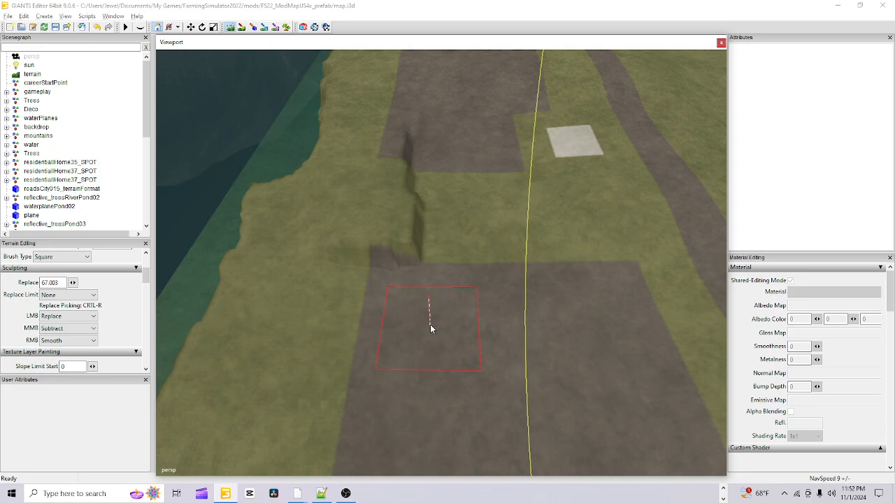
- Pick Replace height 57.937, flatten the remaining ledges between the dirt areas and the coast, and leave sculpting mode
key("ctrl+r")
mouse_move(411, 276)
left_mouse_down()
mouse_move(398, 254)
mouse_move(365, 266)
mouse_move(378, 248)
mouse_move(372, 259)
mouse_move(408, 268)
mouse_move(438, 258)
mouse_move(366, 254)
mouse_move(358, 220)
left_mouse_up()
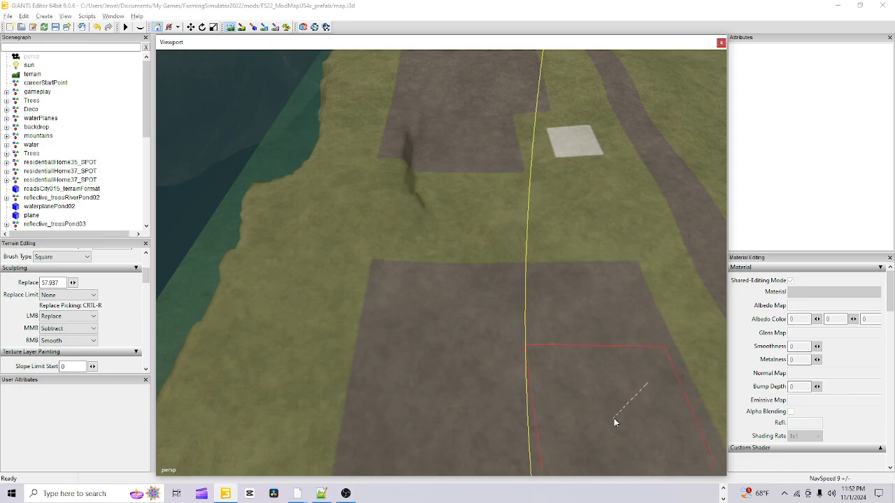
mouse_move(379, 226)
left_mouse_down()
mouse_move(398, 146)
mouse_move(366, 218)
mouse_move(373, 74)
mouse_move(317, 312)
mouse_move(348, 226)
mouse_move(319, 202)
mouse_move(427, 180)
mouse_move(387, 156)
mouse_move(363, 94)
mouse_move(422, 212)
mouse_move(367, 203)
left_mouse_up()
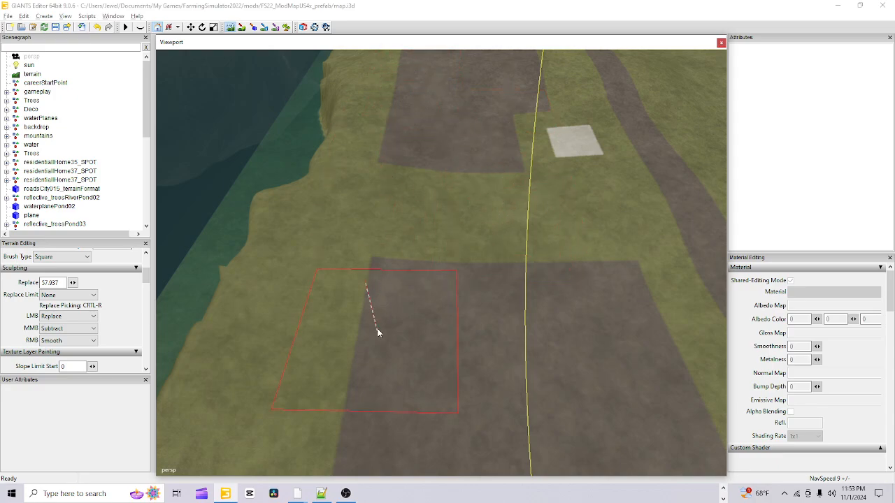
left_click(233, 31)
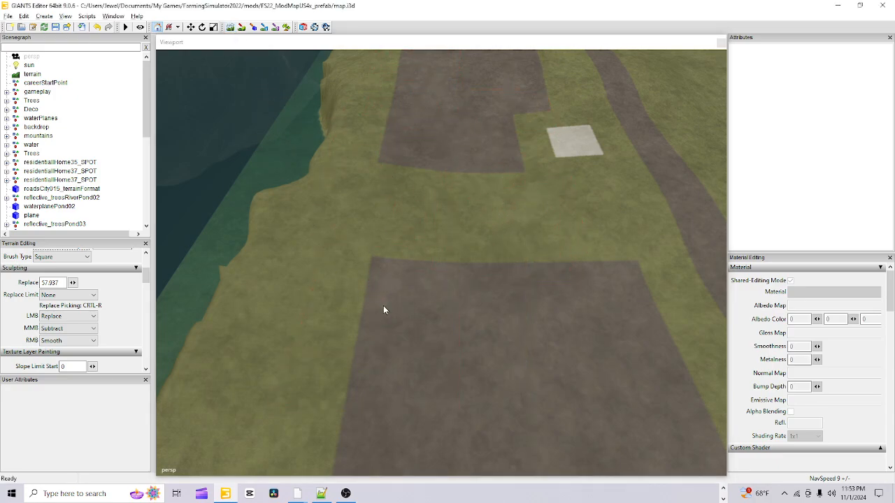
- Examine the levelled ground and both dirt areas from ground level
right_click_drag(386, 306, 705, 7, "alt")
right_click_drag(378, 175, 430, 145, "alt")
left_click_drag(429, 145, 379, 223, "alt")
right_click_drag(379, 224, 430, 214, "alt")
left_click_drag(431, 214, 684, 223, "alt")
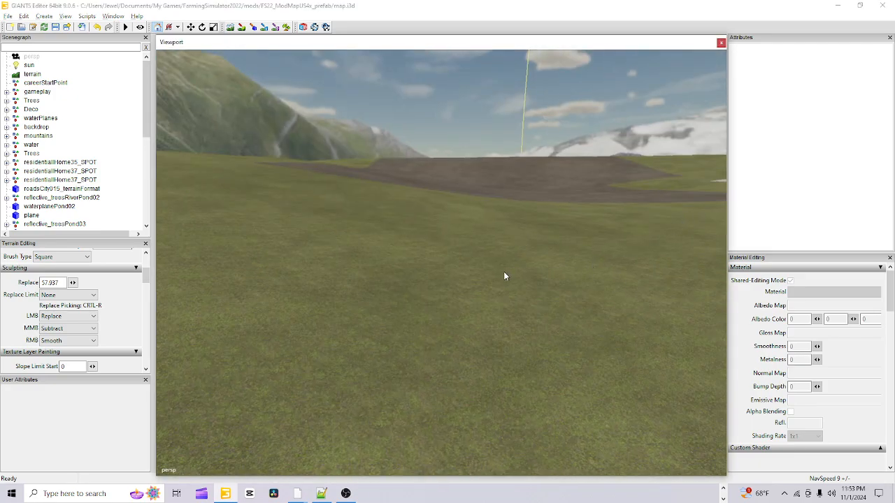
left_click_drag(504, 271, 404, 281, "alt")
right_click_drag(403, 281, 562, 231, "alt")
left_click_drag(562, 231, 509, 304, "alt")
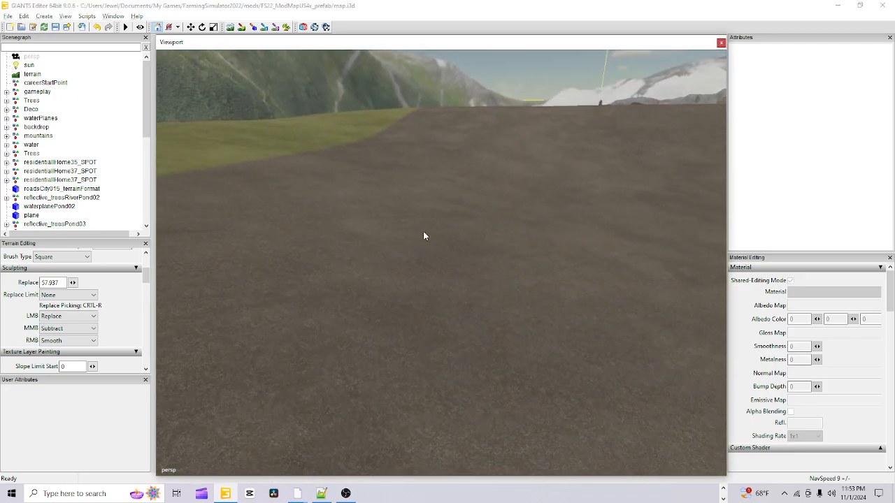
left_click_drag(423, 232, 611, 239, "alt")
right_click_drag(611, 239, 501, 286, "alt")
left_click_drag(502, 286, 523, 247, "alt")
right_click_drag(523, 248, 777, 128, "alt")
- Survey the brown headland, the coastline, and the dirt road with its patches from above
left_click_drag(449, 279, 239, 296, "alt")
right_click_drag(557, 283, 411, 363, "alt")
left_click_drag(442, 366, 331, 431, "alt")
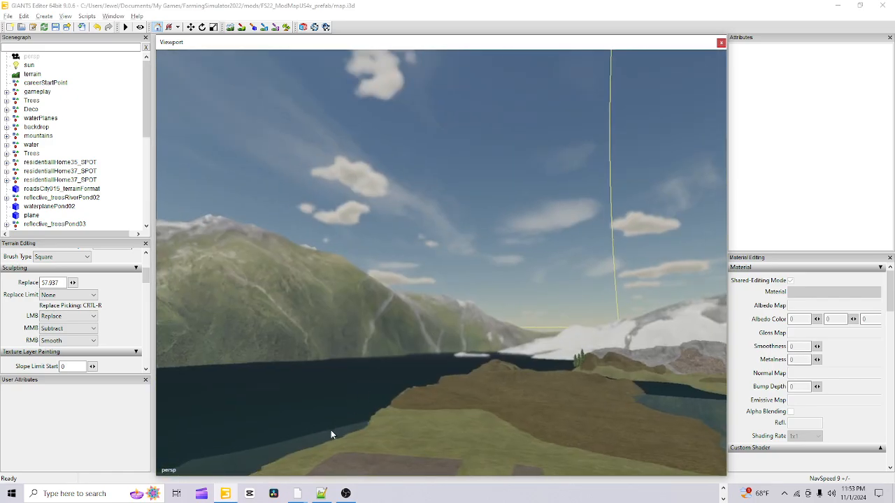
right_click_drag(330, 431, 521, 332, "alt")
left_click_drag(521, 332, 542, 323, "alt")
right_click_drag(542, 323, 623, 261, "alt")
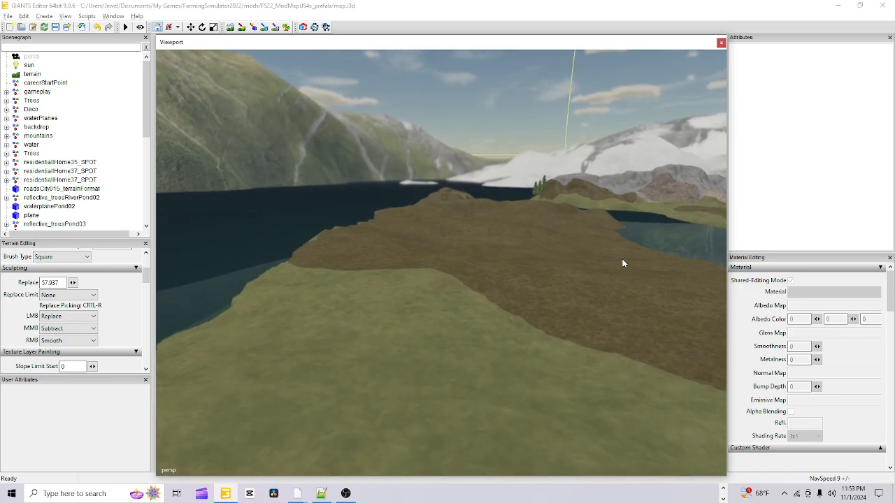
left_click_drag(623, 260, 519, 153, "alt")
right_click_drag(519, 152, 76, 417, "alt")
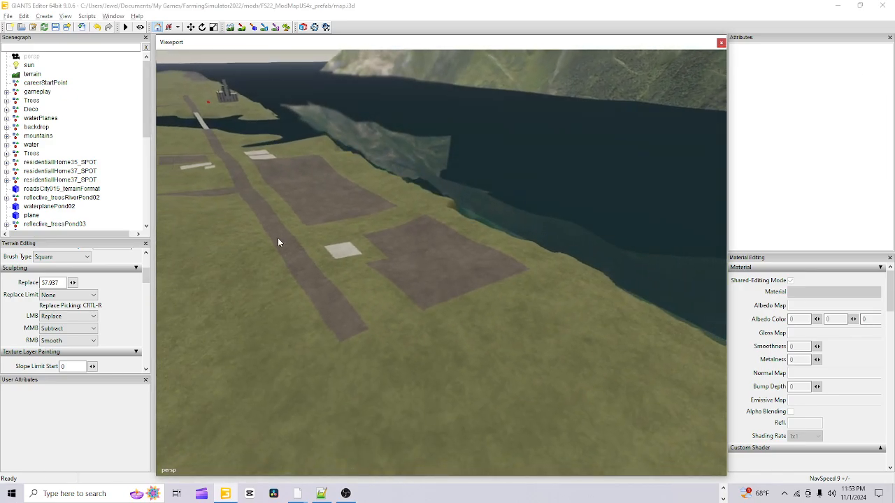
left_click_drag(278, 238, 402, 284, "alt")
left_click_drag(420, 315, 453, 337, "alt")
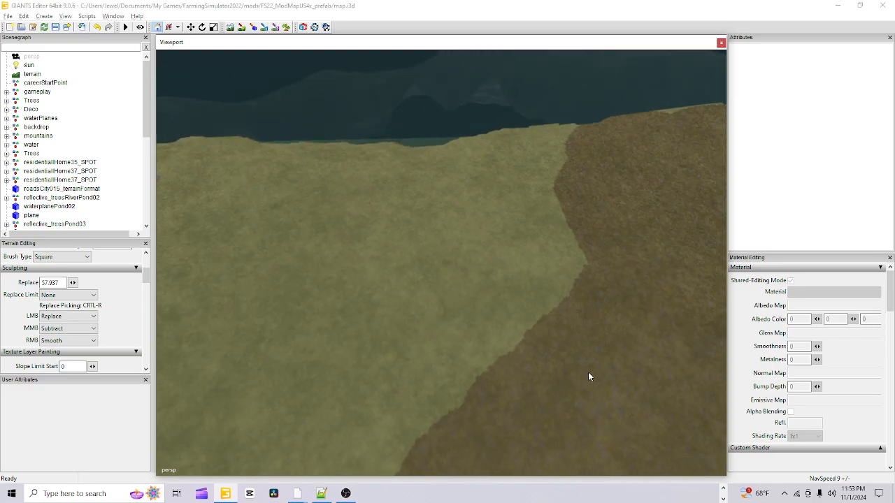
- Paint a concrete square on the grass near the brown ground, and extend the brown texture across the grass below it to the coast
left_click_drag(529, 342, 789, 277, "alt")
left_click_drag(395, 347, 544, 378, "alt")
left_click_drag(432, 366, 672, 306, "alt")
left_click_drag(561, 305, 361, 316, "alt")
left_click_drag(533, 234, 367, 373, "alt")
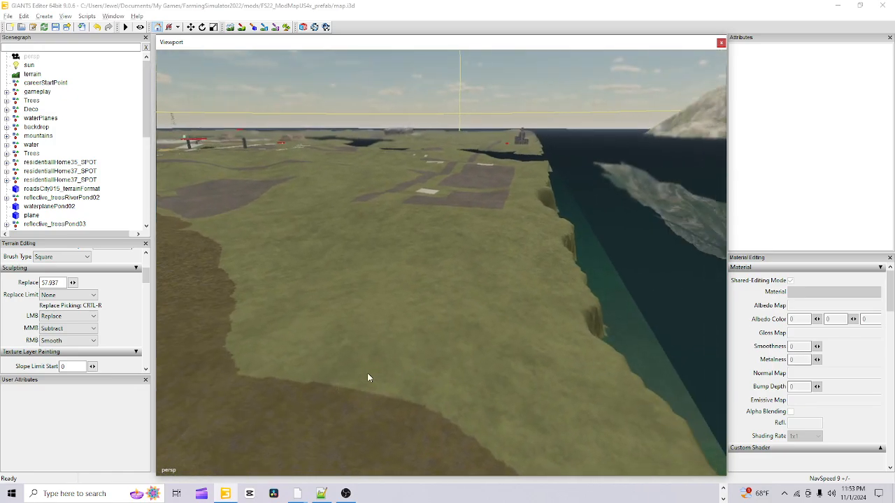
left_click(243, 26)
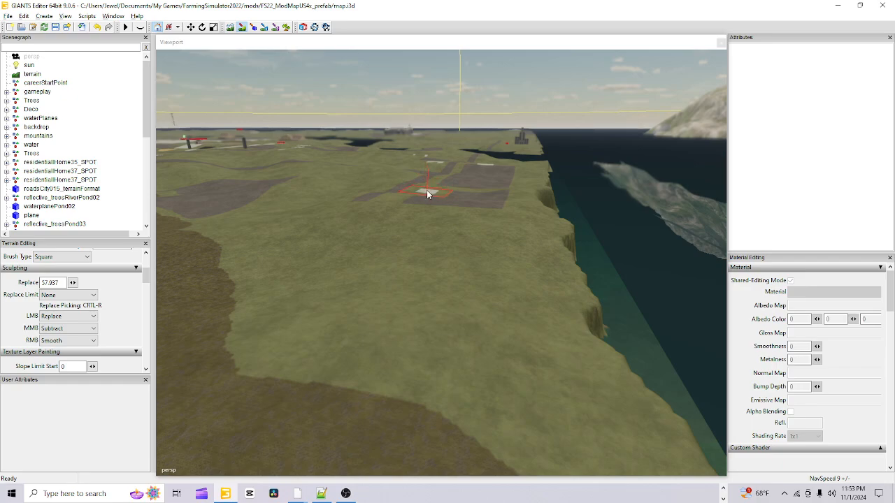
left_click(437, 330)
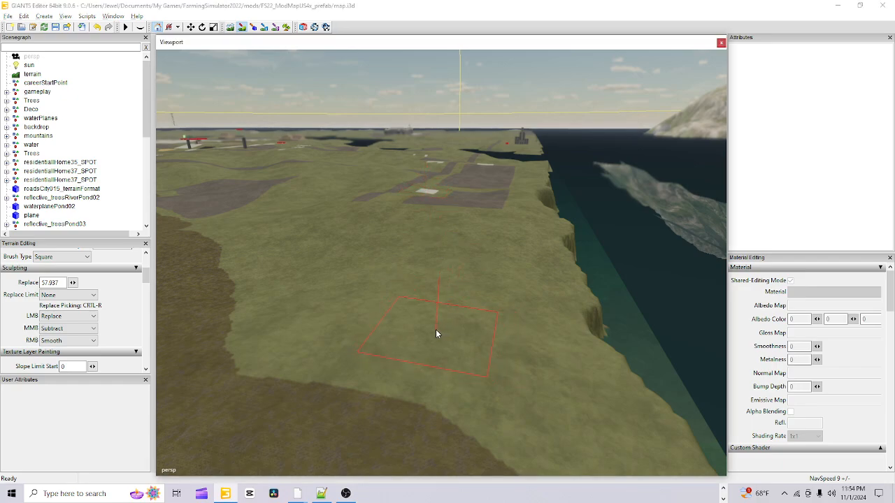
left_click(388, 318)
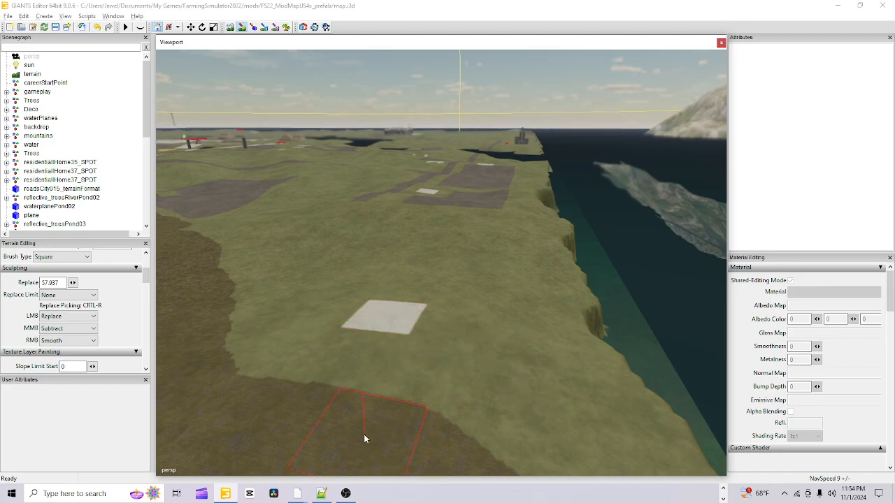
mouse_move(505, 419)
left_mouse_down()
mouse_move(569, 418)
mouse_move(650, 451)
mouse_move(560, 488)
left_mouse_up()
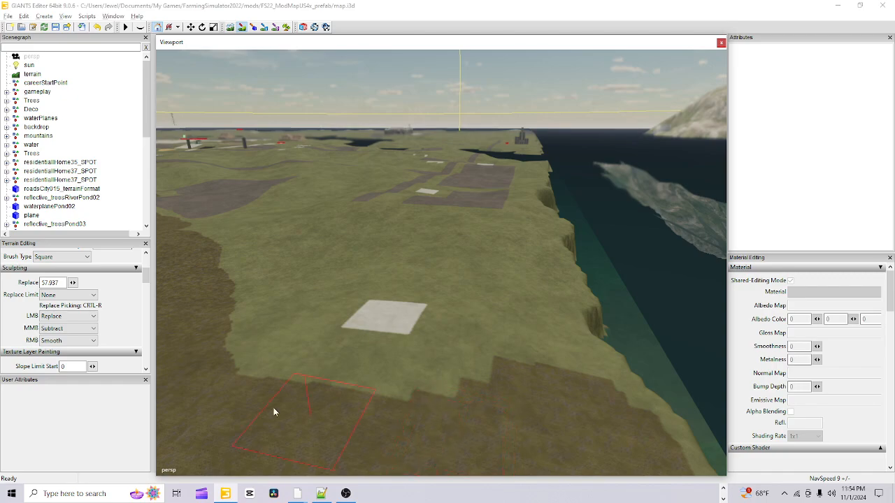
mouse_move(225, 384)
left_mouse_down()
mouse_move(202, 351)
mouse_move(290, 418)
mouse_move(274, 405)
left_mouse_up()
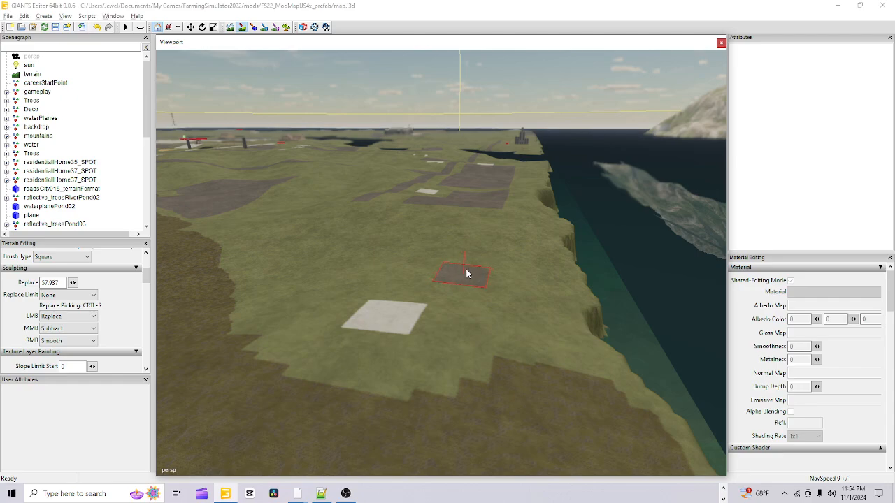
- Paint a dirt loop on the grass beyond the new concrete square, fill its inside, leave painting mode, and inspect the patch
mouse_move(465, 275)
left_mouse_down()
mouse_move(478, 256)
mouse_move(475, 235)
mouse_move(407, 223)
mouse_move(341, 266)
left_mouse_up()
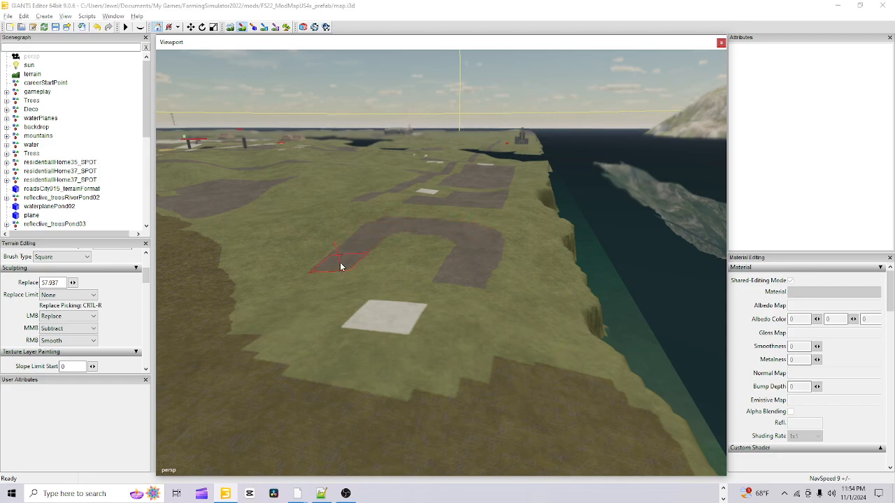
left_click_drag(435, 258, 396, 238)
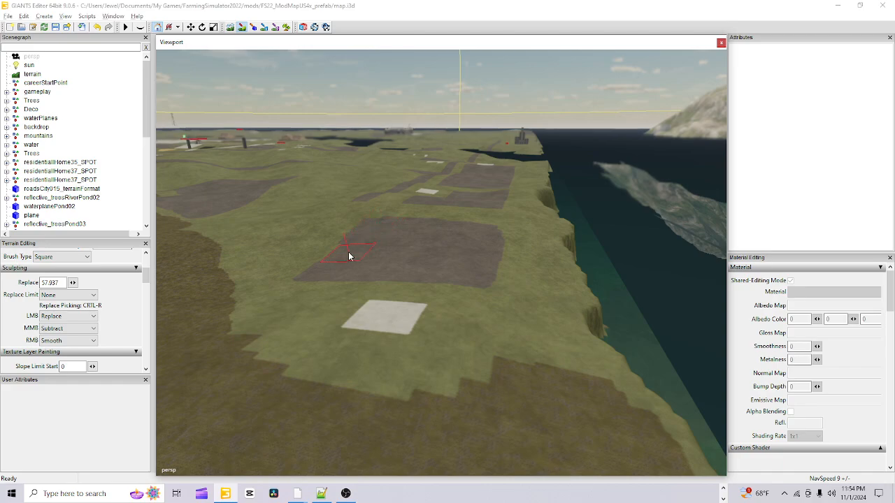
left_click(236, 27)
left_click_drag(414, 311, 451, 291, "alt")
scroll(461, 211, "up", 4)
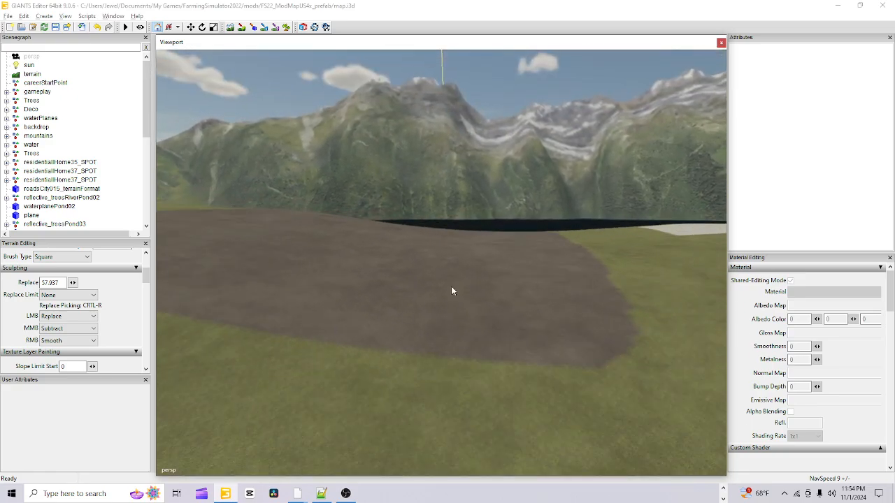
left_click_drag(585, 377, 296, 317, "alt")
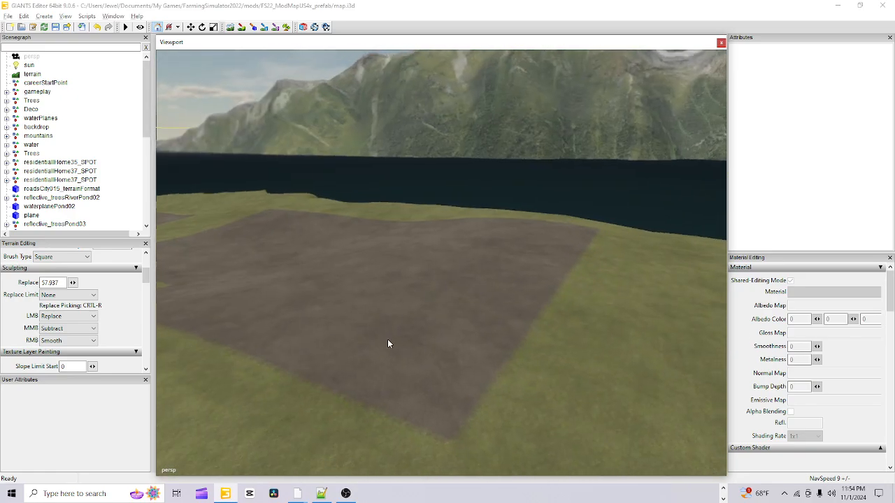
- Switch the terrain brush type to Round and paint dirt over the jagged sides and corners of the patch to round them
left_click_drag(389, 343, 474, 350, "alt")
left_click_drag(432, 382, 353, 410, "alt")
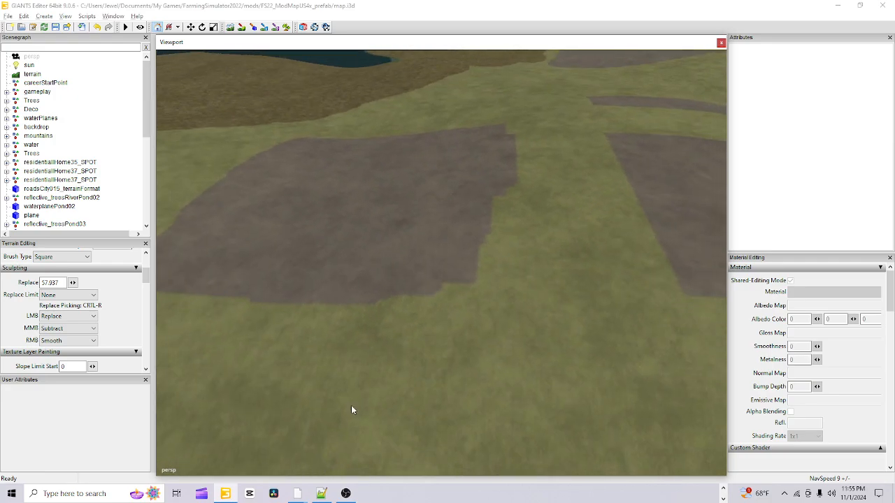
left_click(242, 29)
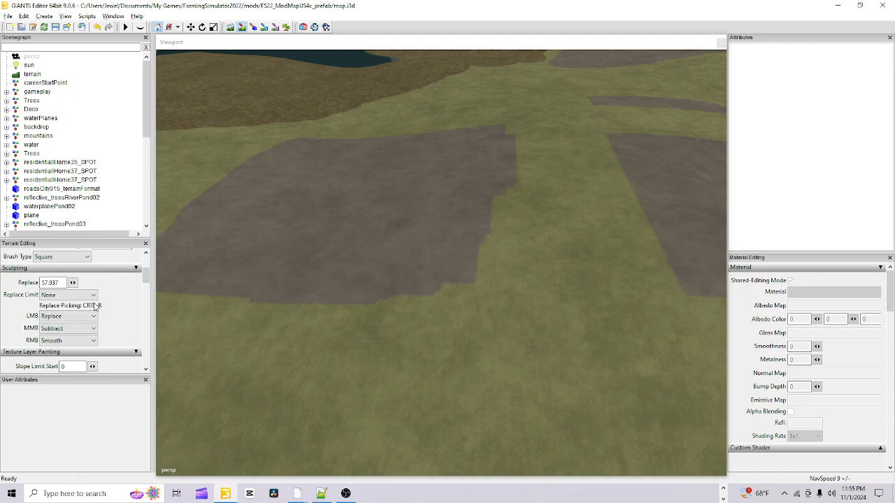
left_click(43, 258)
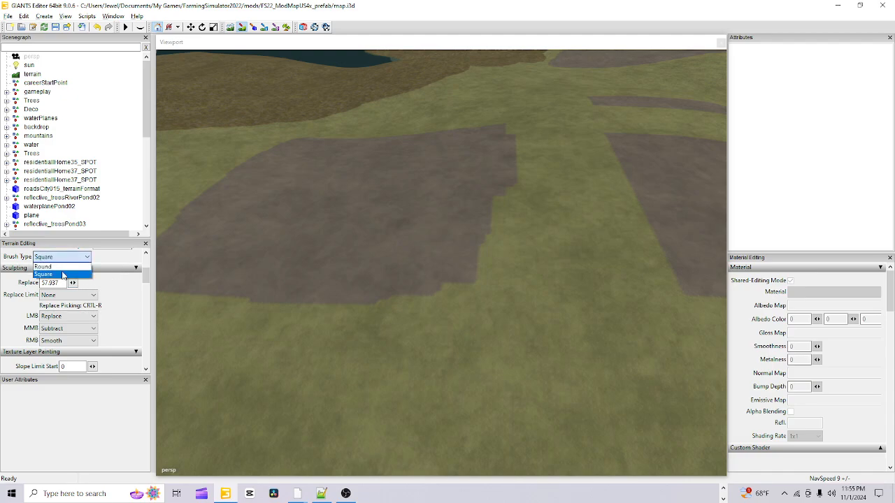
left_click(43, 264)
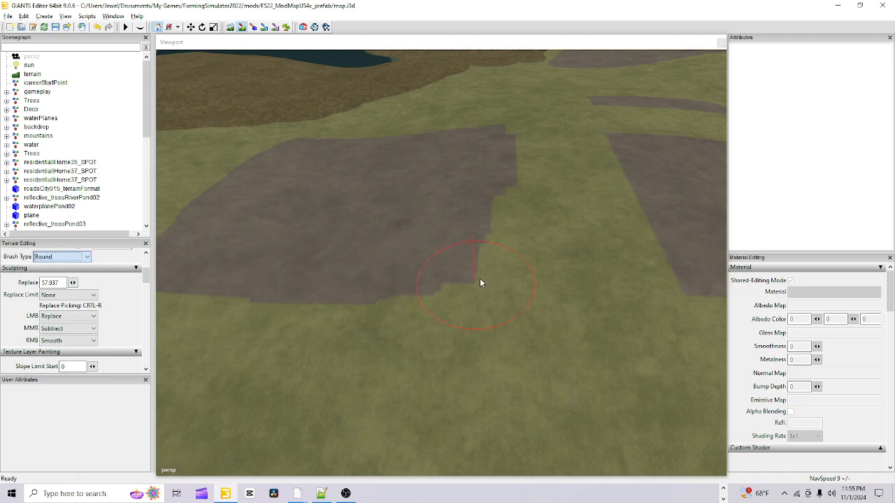
left_click(448, 254)
left_click_drag(425, 258, 407, 265)
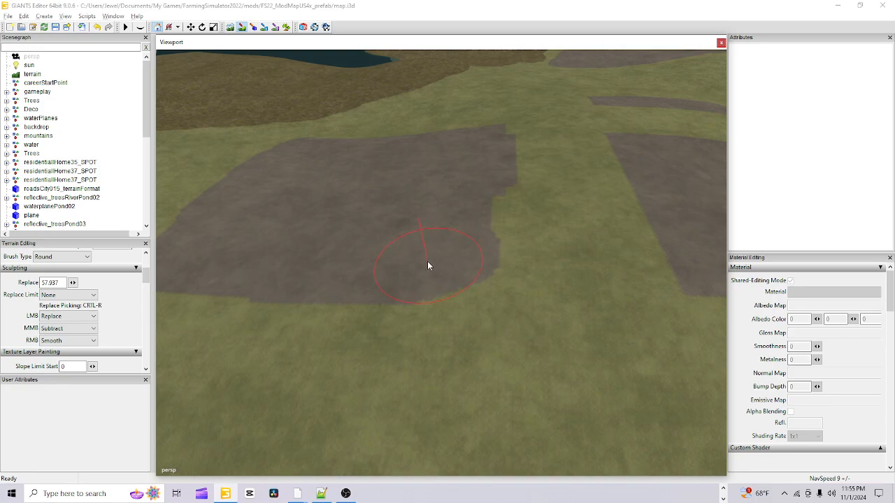
left_click(427, 260)
left_click_drag(454, 243, 474, 190)
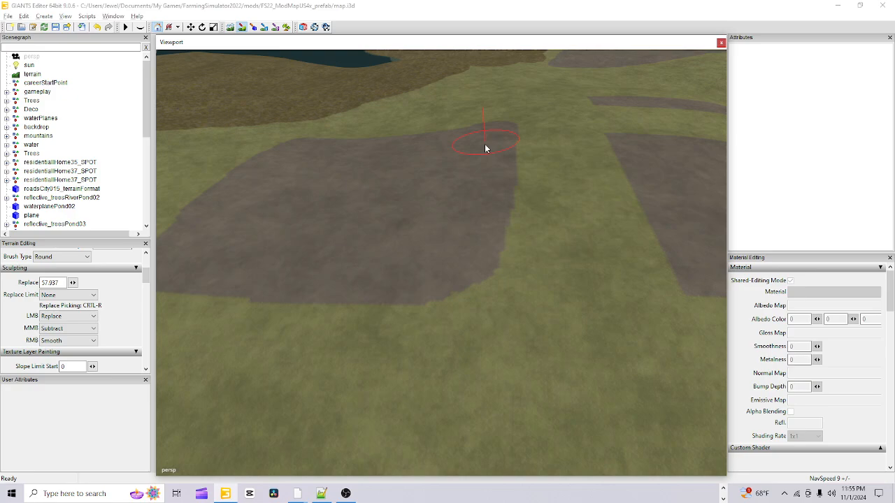
left_click_drag(482, 182, 469, 233)
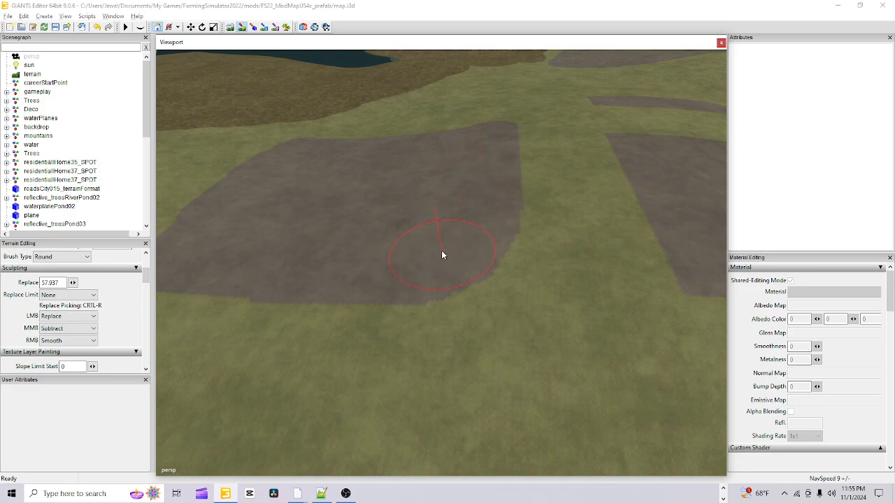
mouse_move(396, 264)
left_mouse_down()
mouse_move(289, 273)
mouse_move(216, 261)
mouse_move(224, 275)
mouse_move(422, 268)
mouse_move(314, 294)
mouse_move(217, 274)
left_mouse_up()
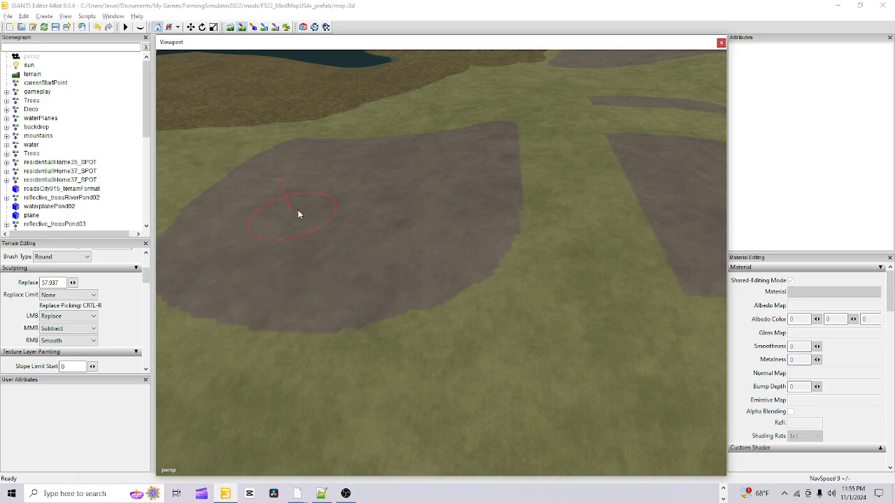
- Fill the notch in the dirt patch's edge with dirt, trim its ragged side and corners round with grass, and leave painting mode
left_click(240, 25)
mouse_move(296, 218)
left_mouse_down("alt")
mouse_move(334, 219)
mouse_move(336, 231)
mouse_move(315, 200)
mouse_move(300, 222)
mouse_move(310, 244)
mouse_move(331, 205)
left_mouse_up("alt")
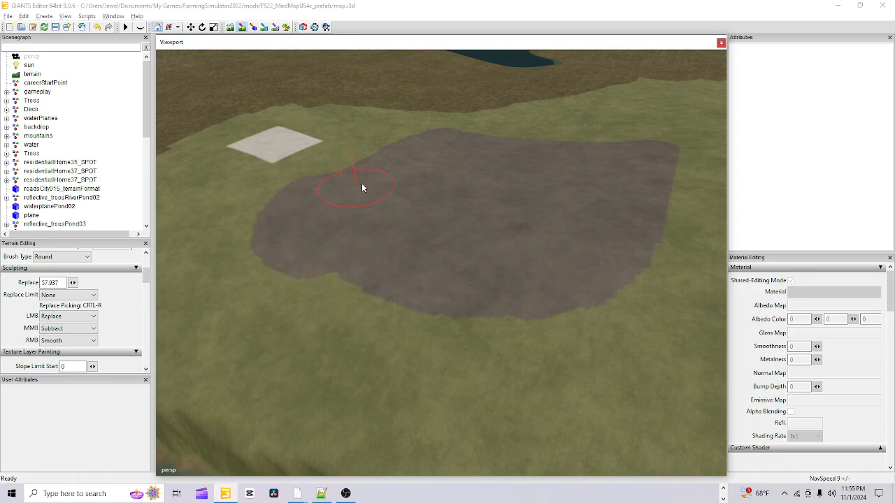
mouse_move(344, 241)
left_mouse_down()
mouse_move(368, 249)
mouse_move(354, 258)
mouse_move(390, 258)
mouse_move(385, 272)
left_mouse_up()
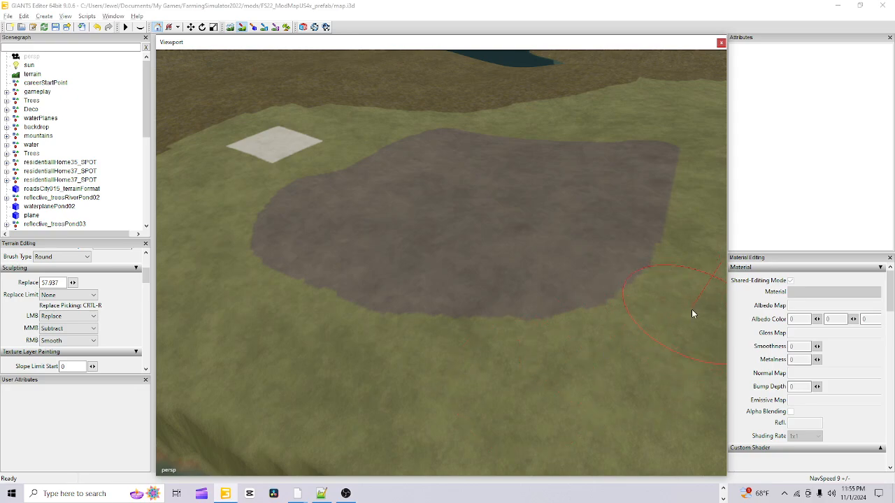
mouse_move(692, 314)
left_mouse_down()
mouse_move(648, 338)
mouse_move(540, 355)
mouse_move(422, 352)
mouse_move(300, 329)
mouse_move(573, 332)
mouse_move(644, 312)
mouse_move(720, 238)
mouse_move(686, 248)
mouse_move(699, 163)
mouse_move(670, 150)
left_mouse_up()
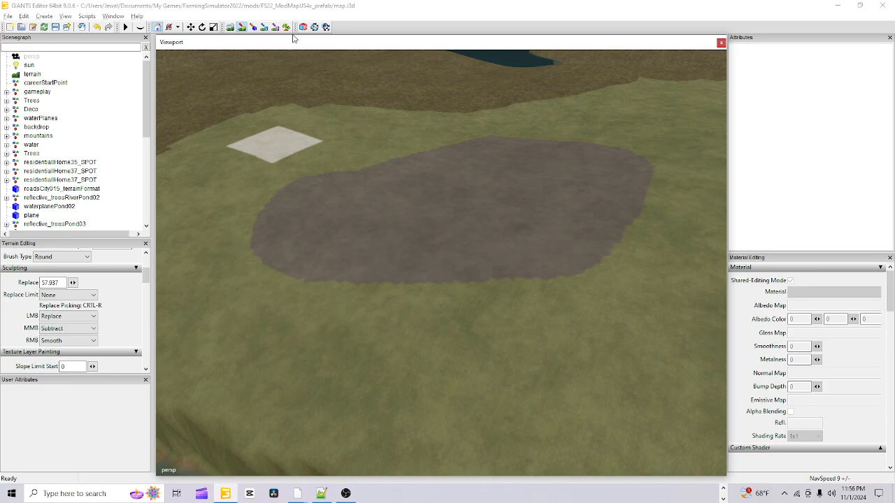
left_click(239, 29)
- Examine the reshaped dirt patch and the surrounding grass slope and coast from ground level
left_click_drag(446, 340, 442, 320, "alt")
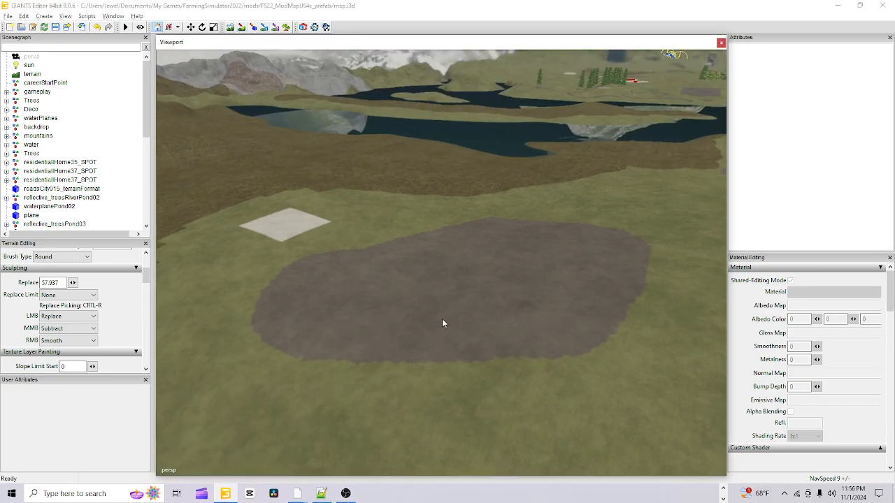
right_click_drag(400, 378, 872, 56, "alt")
left_click_drag(493, 335, 454, 272, "alt")
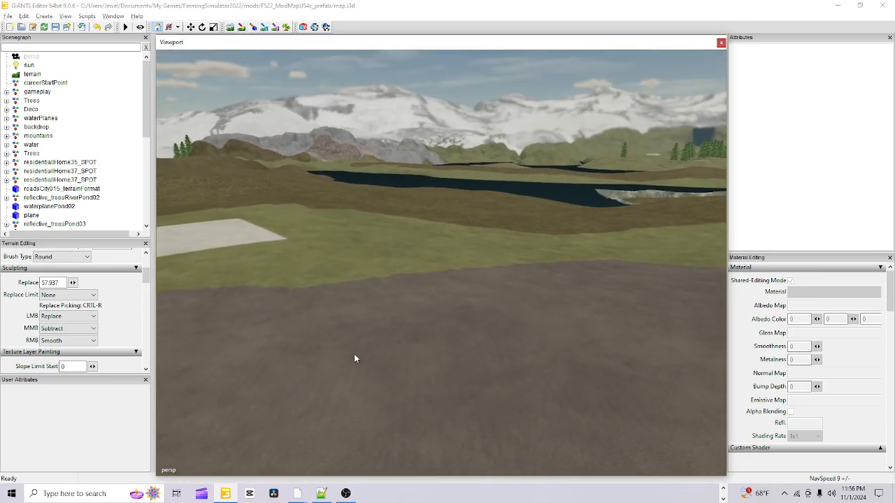
right_click_drag(354, 353, 521, 235, "alt")
left_click_drag(522, 234, 754, 268, "alt")
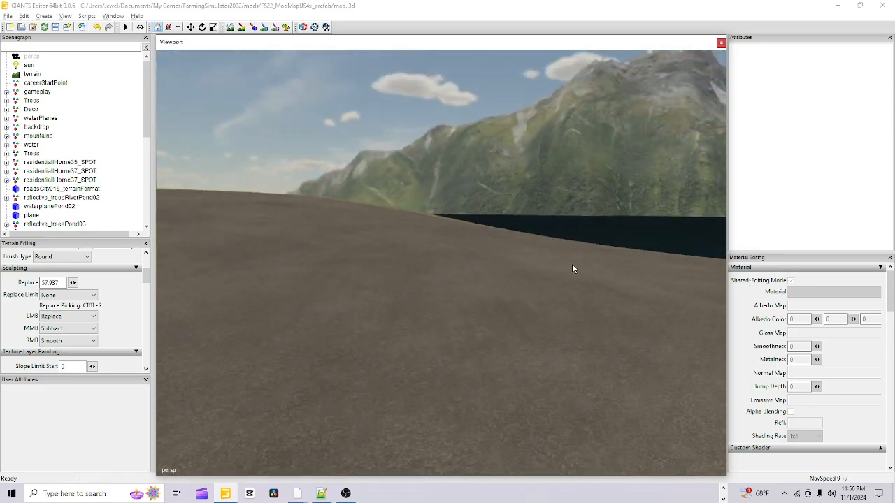
right_click_drag(572, 266, 458, 318, "alt")
left_click_drag(458, 319, 324, 336, "alt")
right_click_drag(323, 336, 506, 291, "alt")
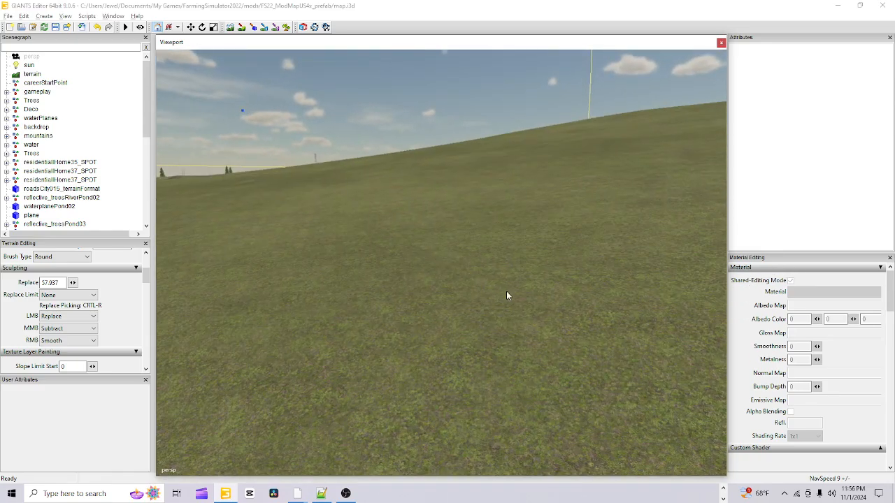
left_click_drag(506, 291, 477, 314, "alt")
right_click_drag(477, 314, 663, 265, "alt")
left_click_drag(663, 265, 586, 414, "alt")
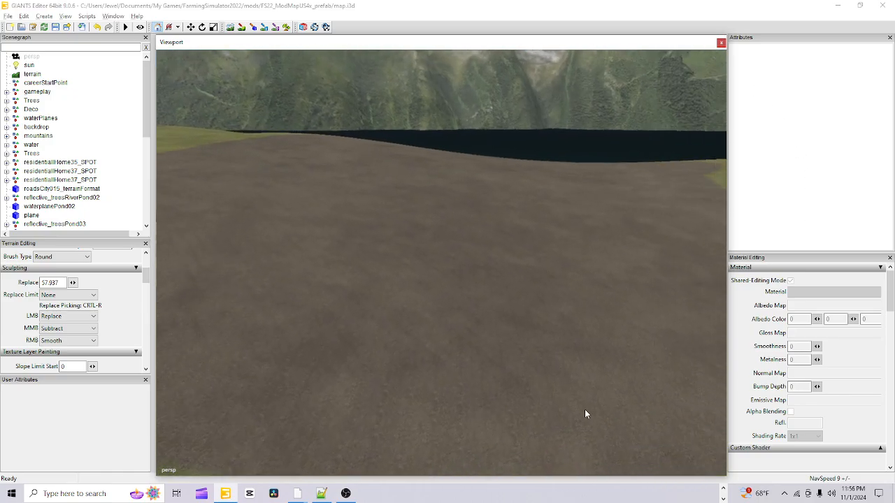
- Paint dirt along the inland edge and straight end of the patch with the round brush to widen it
right_click_drag(585, 414, 410, 342, "alt")
left_click_drag(410, 342, 401, 356, "alt")
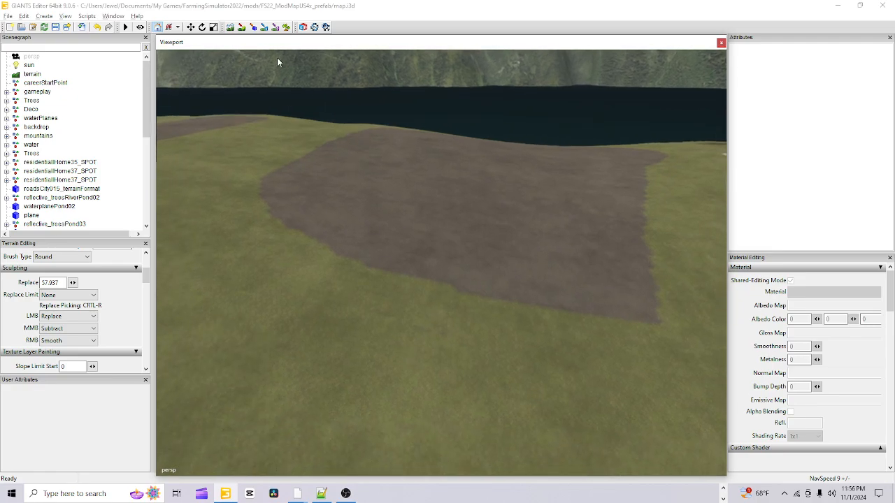
left_click(242, 27)
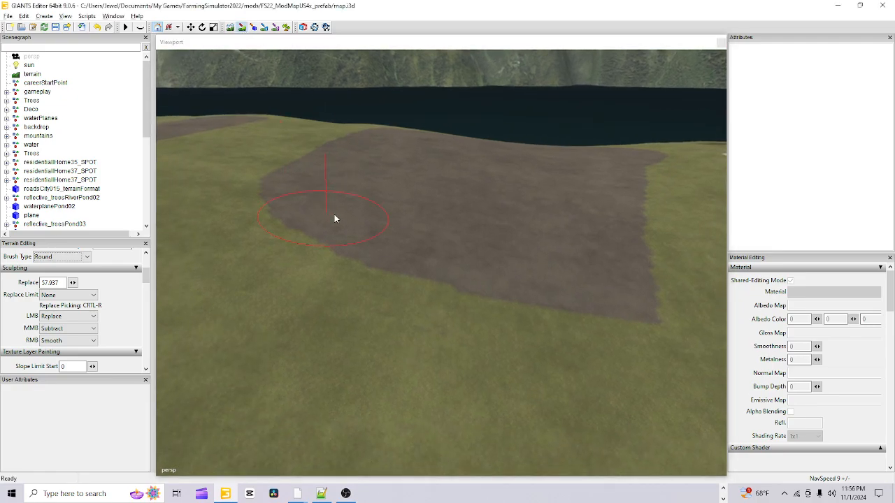
left_click(361, 228)
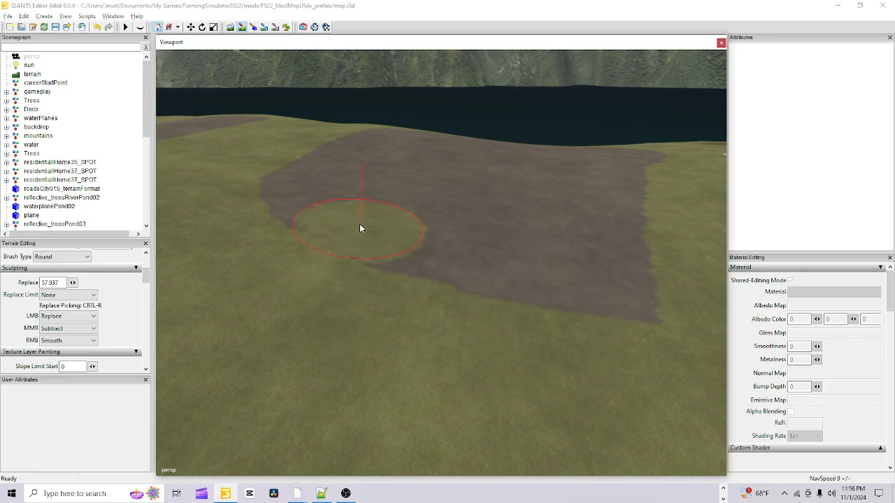
mouse_move(413, 206)
left_mouse_down()
mouse_move(370, 230)
mouse_move(314, 194)
mouse_move(343, 228)
mouse_move(379, 247)
mouse_move(576, 300)
left_mouse_up()
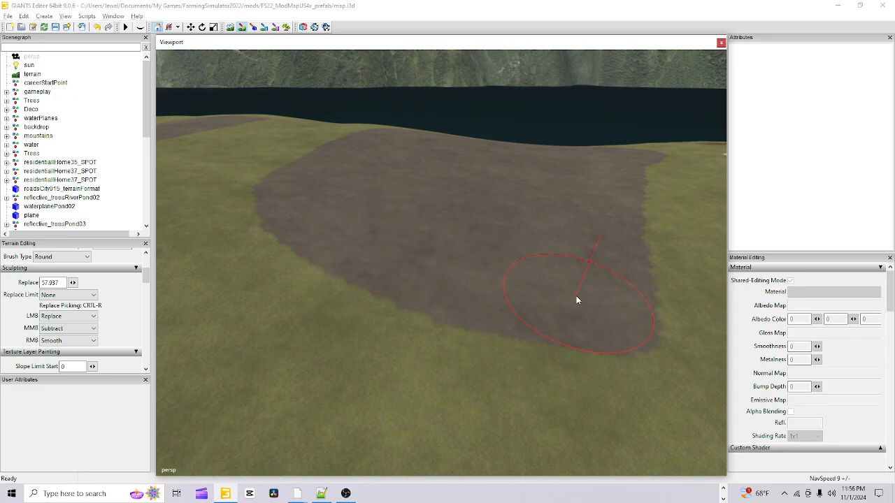
mouse_move(580, 266)
left_mouse_down()
mouse_move(592, 186)
mouse_move(623, 176)
mouse_move(577, 294)
left_mouse_up()
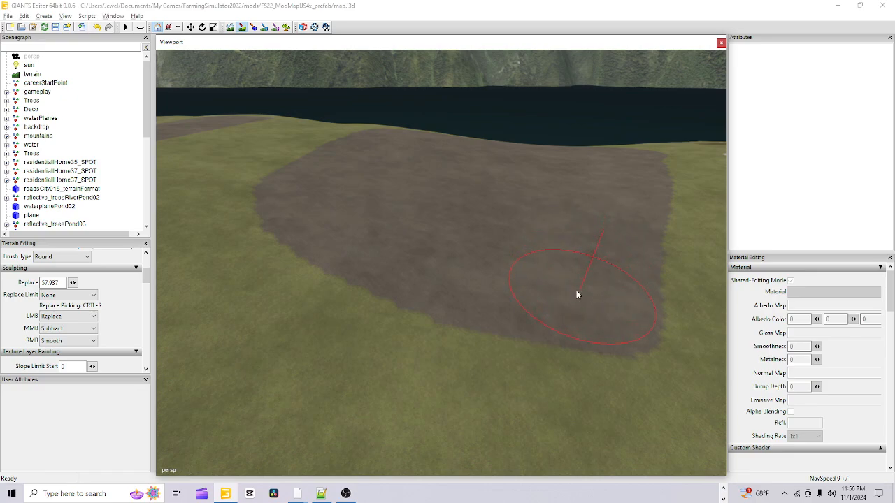
- With the Square brush, extend the dirt road past the patch to the brown ground, curve it toward the concrete square, and leave painting mode
mouse_move(259, 53)
right_mouse_down()
mouse_move(409, 246)
mouse_move(523, 224)
right_mouse_up()
mouse_move(460, 364)
right_mouse_down()
mouse_move(590, 268)
mouse_move(608, 153)
mouse_move(485, 191)
mouse_move(400, 329)
right_mouse_up()
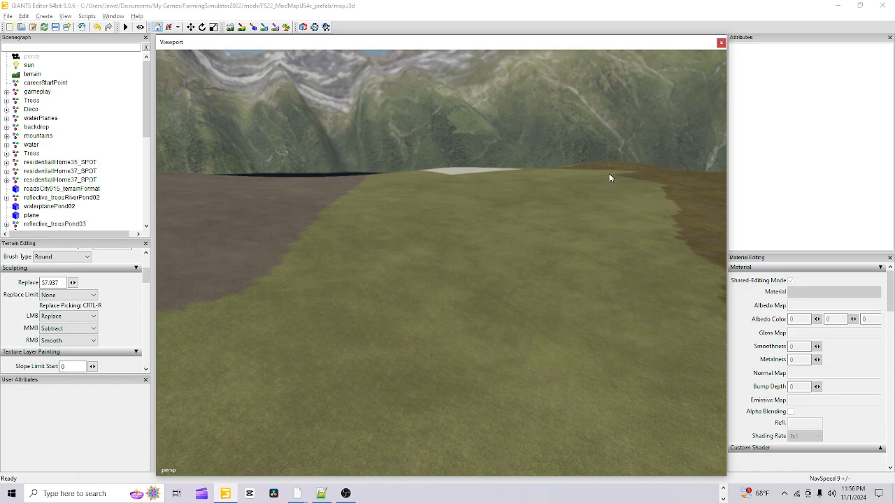
mouse_move(475, 371)
right_mouse_down()
mouse_move(378, 381)
mouse_move(539, 252)
mouse_move(529, 231)
mouse_move(561, 232)
mouse_move(421, 354)
mouse_move(363, 276)
right_mouse_up()
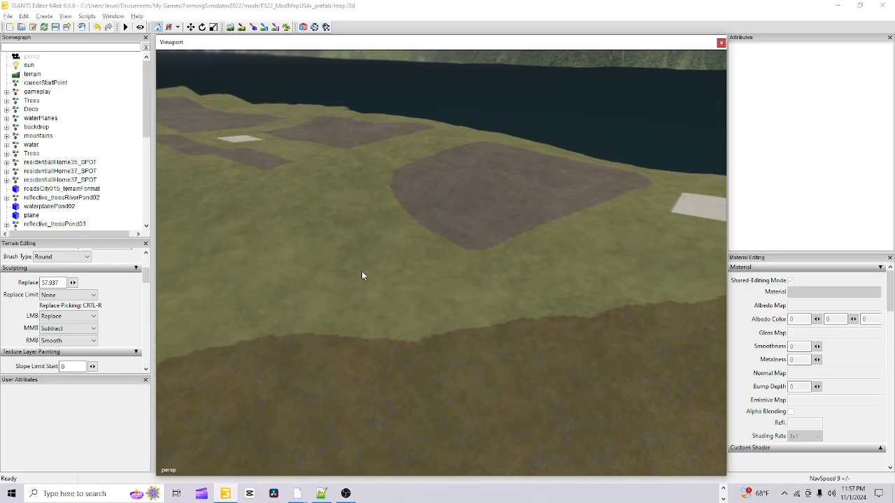
left_click(242, 27)
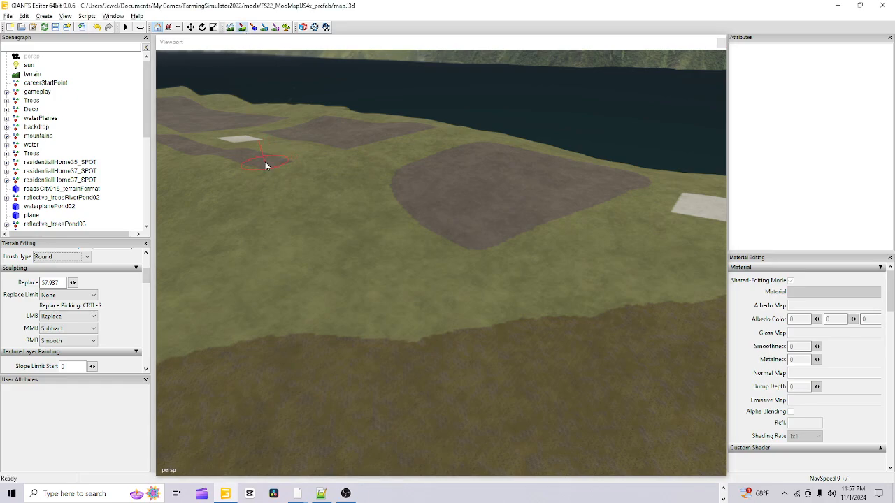
left_click(81, 257)
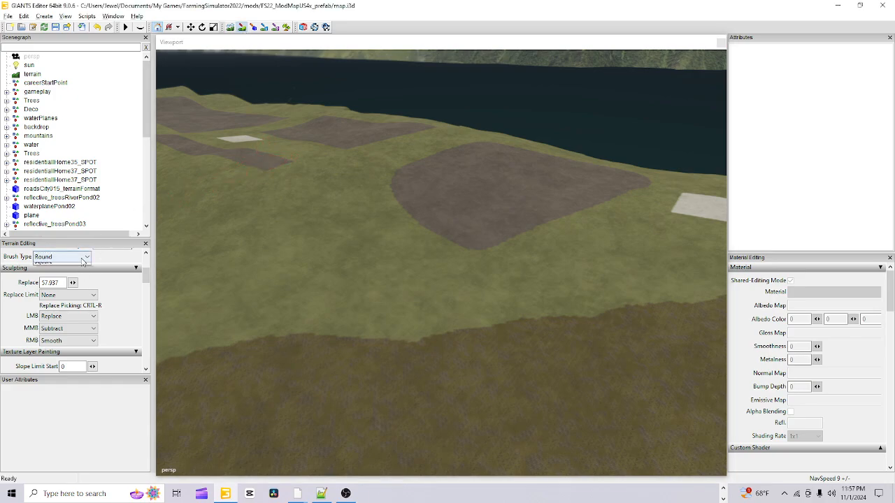
left_click(69, 274)
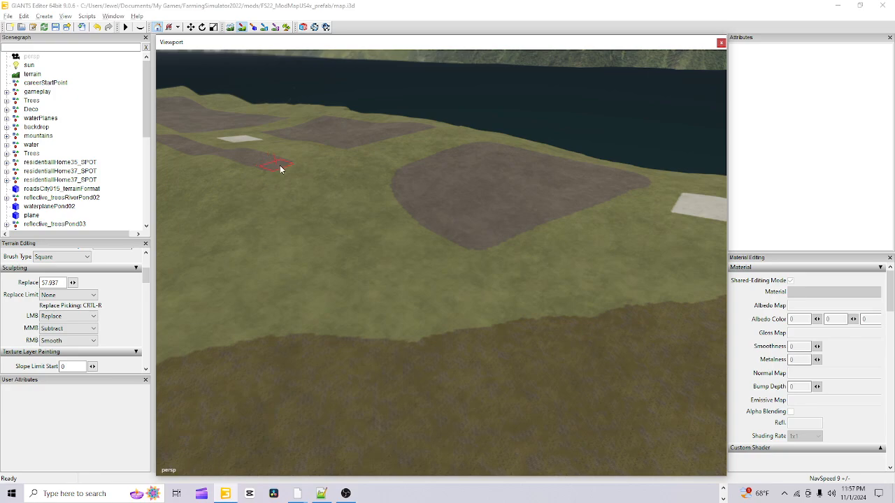
left_click_drag(280, 169, 518, 304)
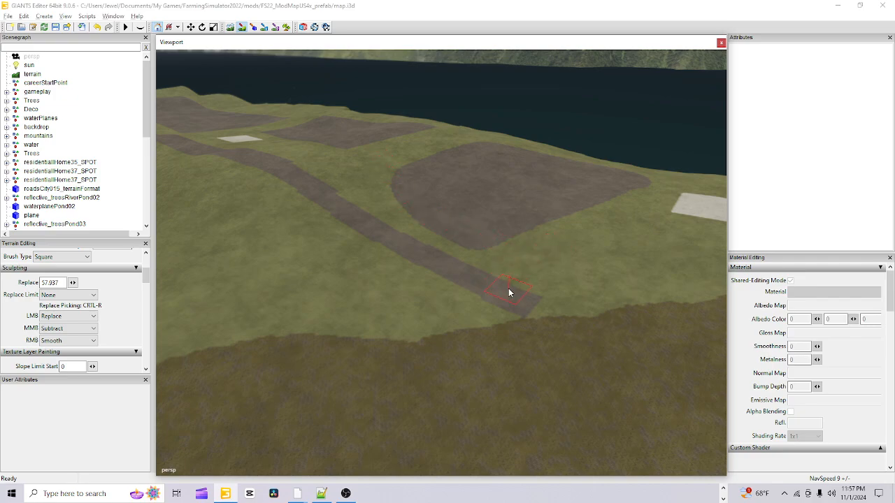
mouse_move(509, 294)
left_mouse_down()
mouse_move(591, 280)
mouse_move(665, 248)
mouse_move(620, 281)
left_mouse_up()
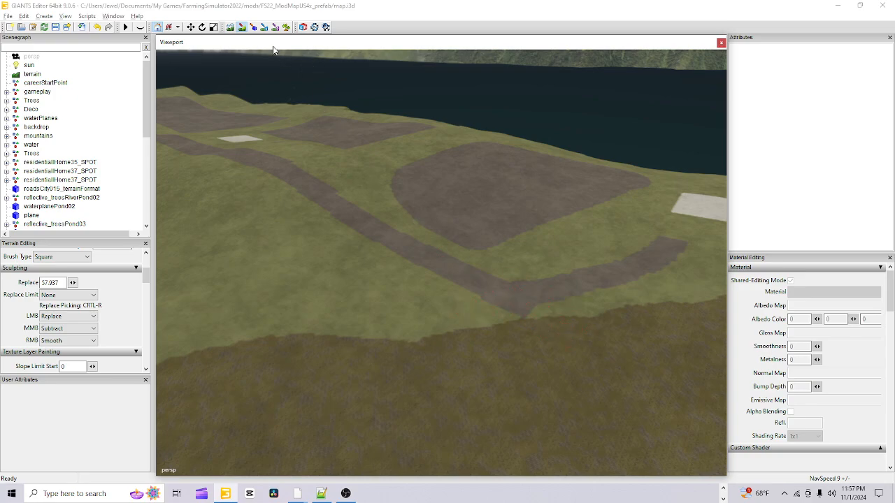
left_click(242, 28)
- With the Round brush, paint grass over the road-side end of the large dirt patch to pull its rounded edge back from the road
left_click_drag(387, 220, 387, 229, "alt")
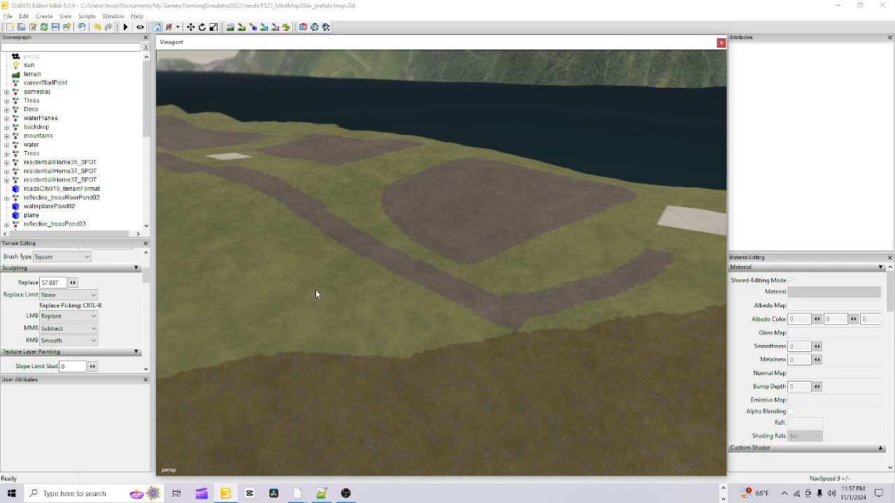
left_click_drag(316, 289, 428, 45, "alt")
scroll(528, 114, "down", 3)
left_click_drag(478, 168, 557, 156, "alt")
scroll(458, 246, "down", 3)
left_click_drag(458, 246, 437, 262, "alt")
scroll(483, 253, "down", 1)
scroll(488, 246, "down", 2)
left_click_drag(488, 247, 524, 233, "alt")
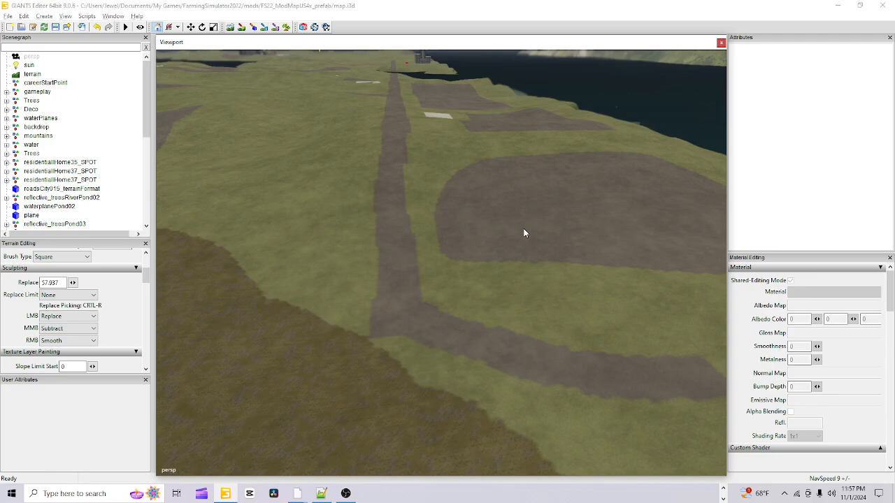
left_click(242, 28)
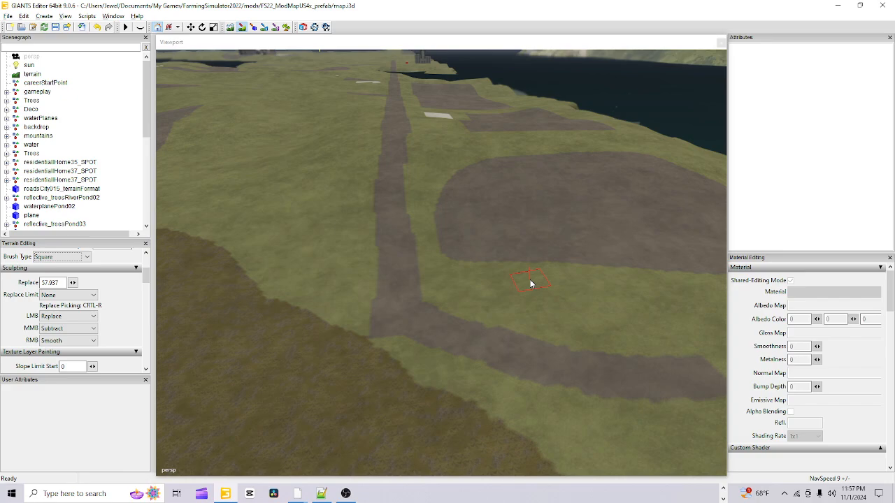
left_click(84, 257)
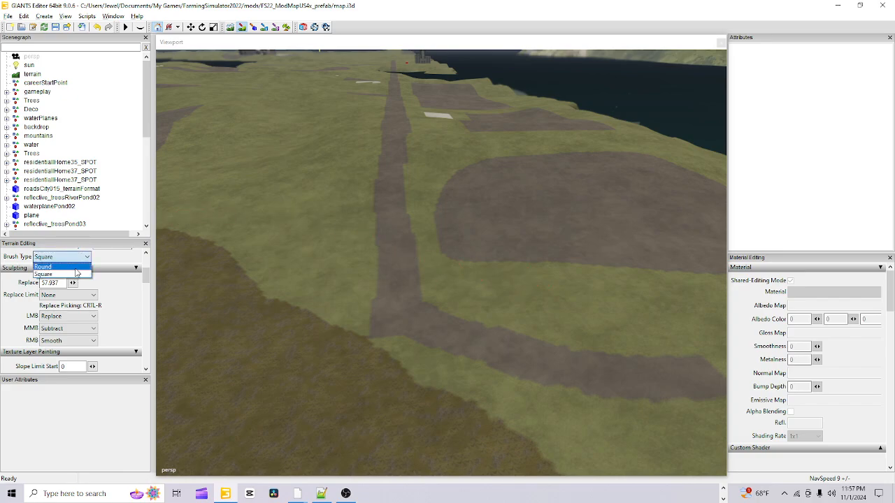
left_click(44, 267)
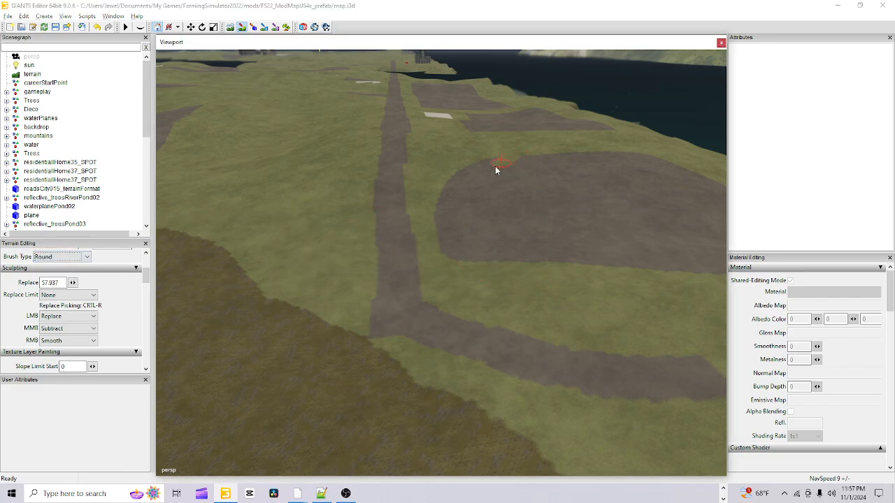
mouse_move(456, 242)
left_mouse_down()
mouse_move(476, 265)
mouse_move(504, 150)
mouse_move(455, 187)
left_mouse_up()
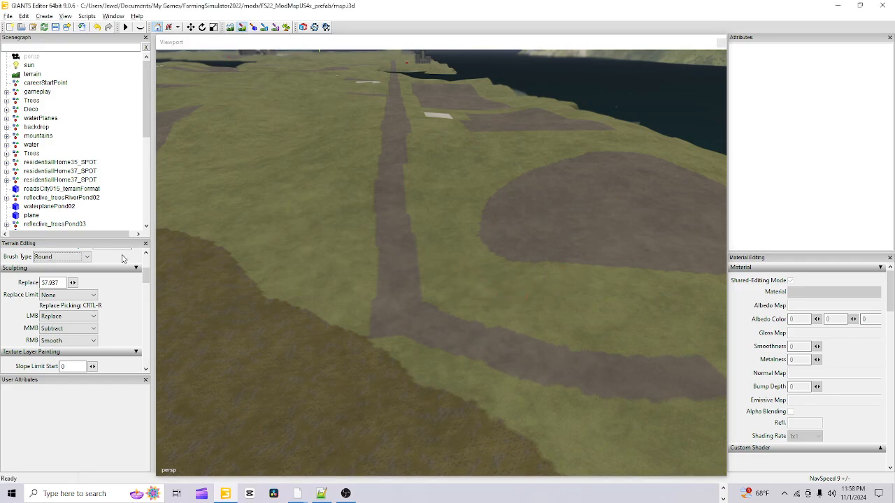
- With the Square brush, paint dirt along the coast side of the road to widen and straighten it, and leave painting mode
left_click(77, 257)
left_click(59, 273)
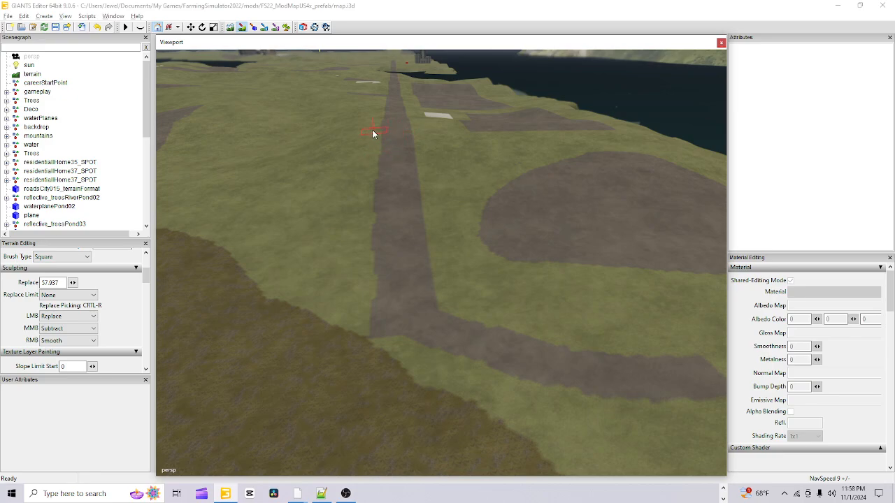
left_click(242, 26)
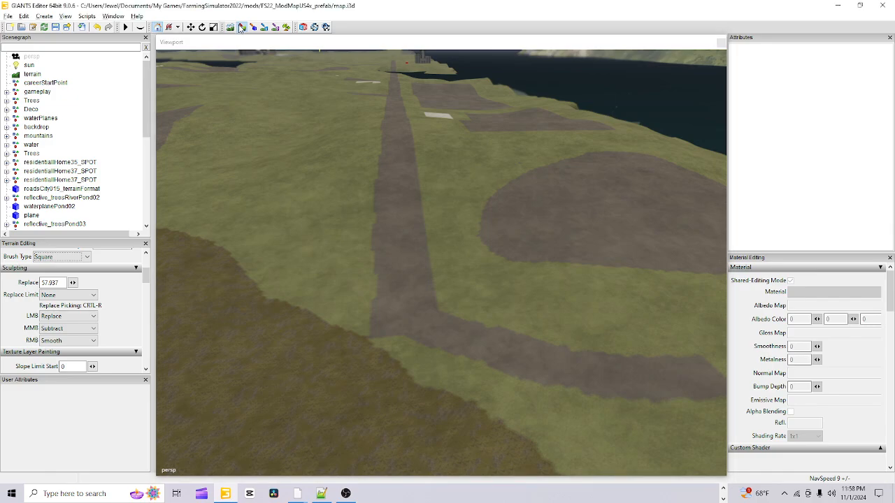
- Examine the widened dirt road, the grass inland of it and the coastal patches from ground level and from above
mouse_move(407, 263)
left_mouse_down("alt")
mouse_move(420, 289)
mouse_move(382, 355)
left_mouse_up("alt")
scroll(432, 287, "up", 4)
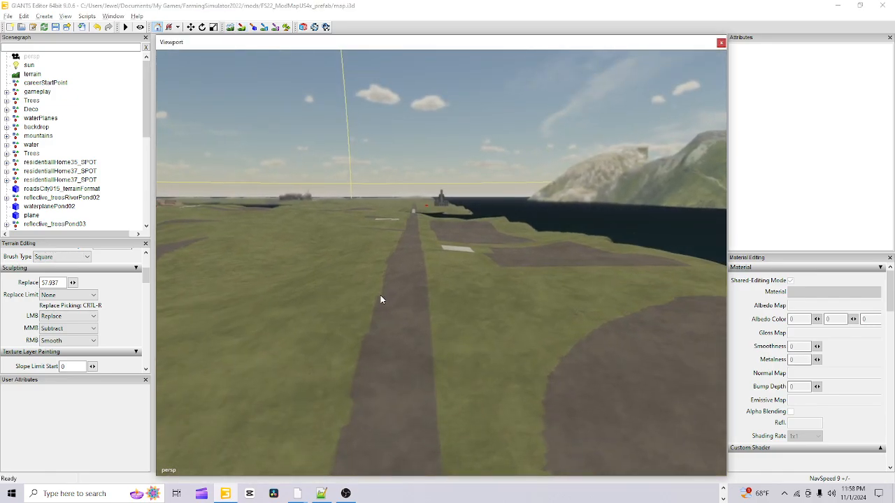
left_click_drag(413, 324, 759, 119, "alt")
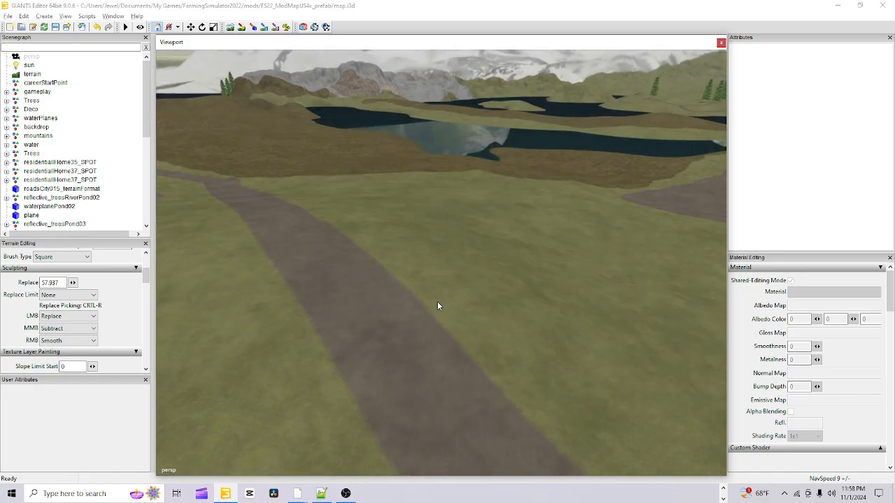
left_click_drag(437, 302, 440, 381, "alt")
right_click_drag(440, 380, 694, 178, "alt")
left_click_drag(434, 329, 267, 300, "alt")
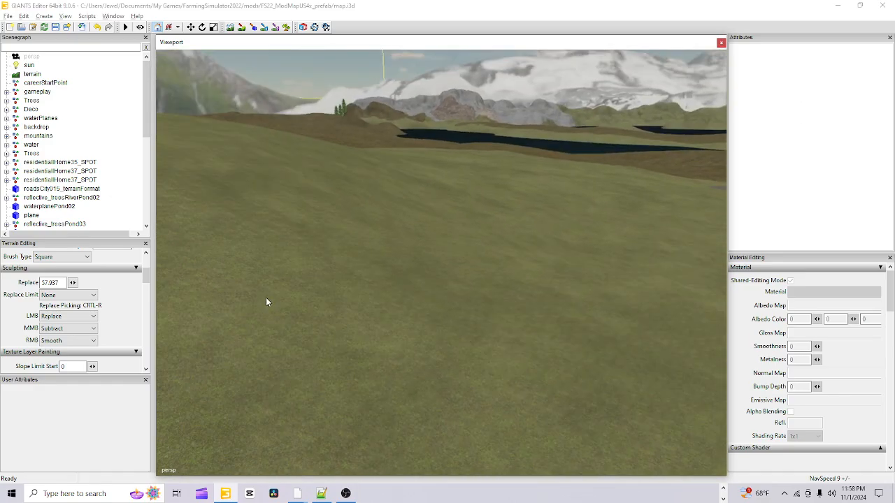
right_click_drag(267, 300, 317, 462, "alt")
left_click_drag(317, 463, 492, 321, "alt")
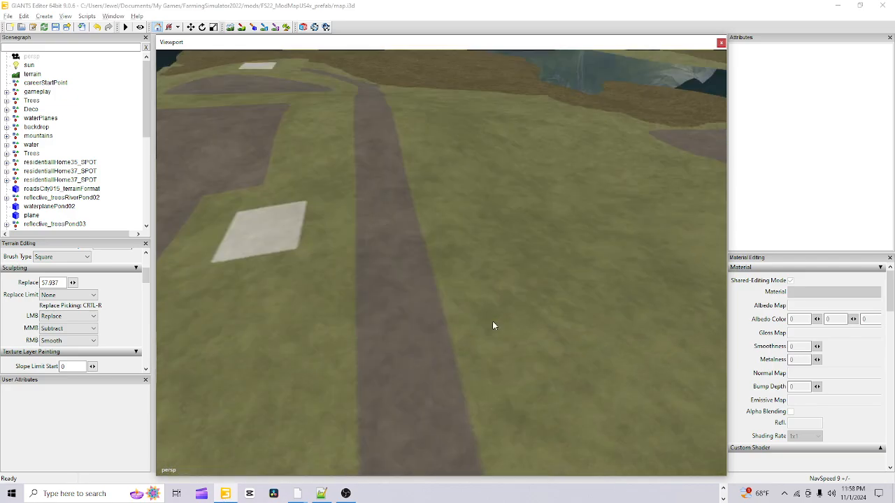
right_click_drag(493, 321, 273, 476, "alt")
left_click_drag(410, 319, 433, 361, "alt")
right_click_drag(433, 361, 884, 6, "alt")
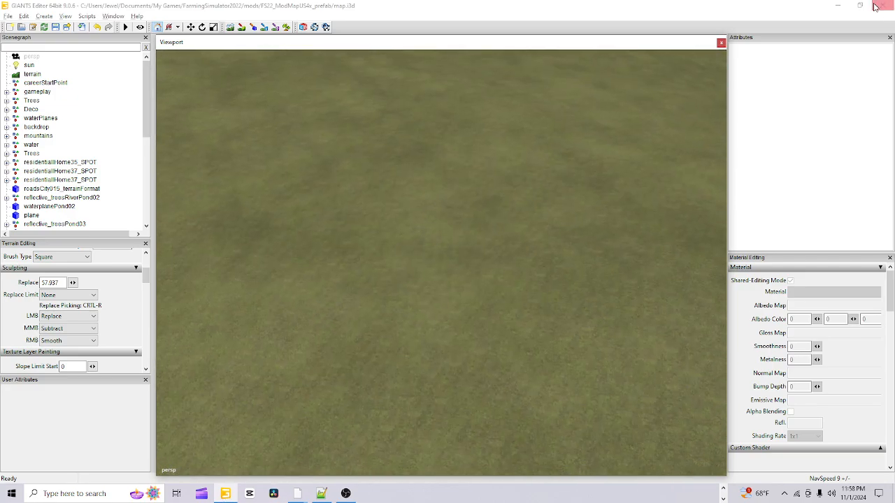
left_click_drag(433, 315, 380, 224, "alt")
right_click_drag(314, 320, 462, 187, "alt")
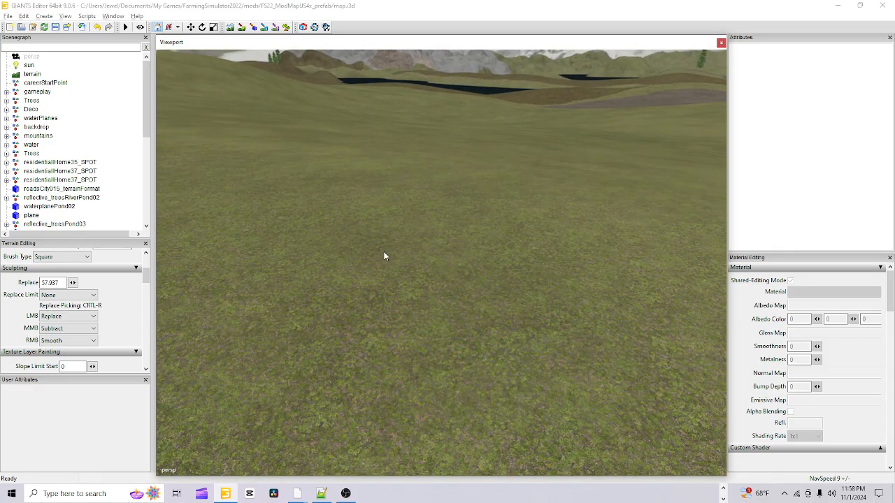
left_click_drag(385, 255, 357, 304, "alt")
right_click_drag(357, 304, 459, 289, "alt")
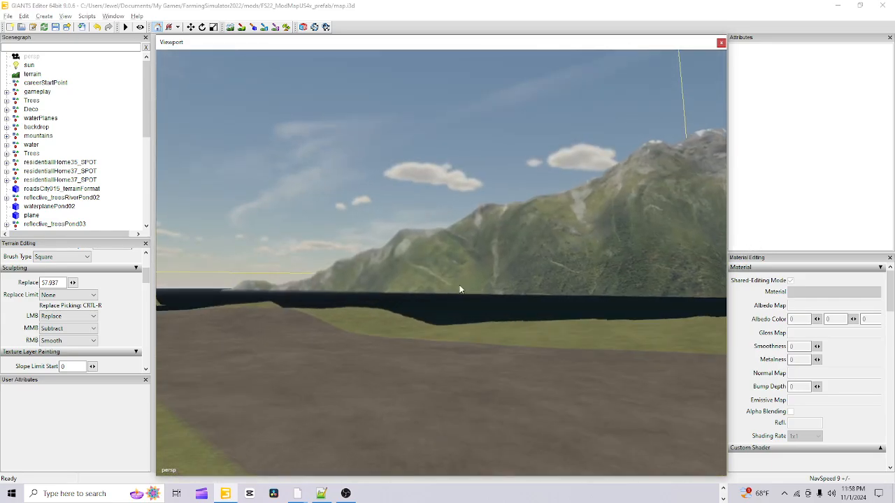
left_click_drag(460, 288, 298, 315, "alt")
right_click_drag(298, 316, 760, 160, "alt")
left_click_drag(720, 172, 439, 231, "alt")
right_click_drag(439, 231, 520, 210, "alt")
left_click_drag(521, 209, 598, 151, "alt")
right_click_drag(598, 151, 650, 252, "alt")
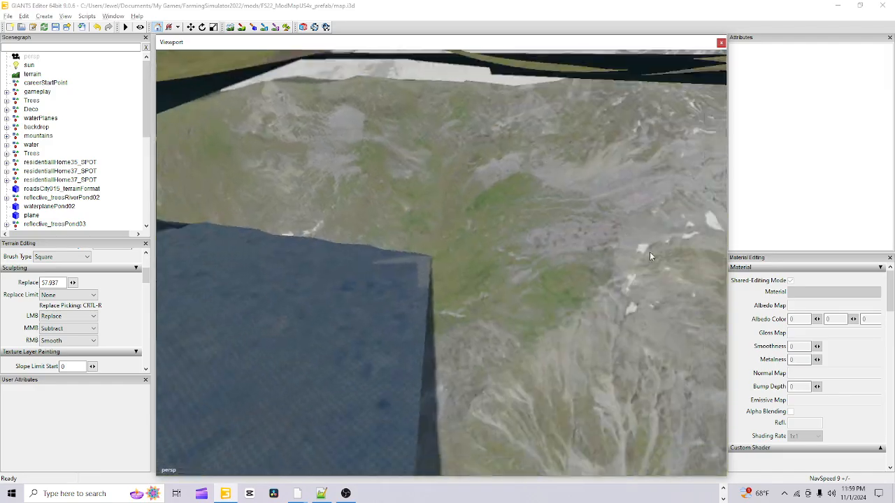
left_click_drag(649, 251, 492, 268, "alt")
right_click_drag(491, 268, 632, 176, "alt")
left_click_drag(632, 175, 375, 306, "alt")
right_click_drag(374, 301, 457, 249, "alt")
left_click_drag(458, 250, 360, 265, "alt")
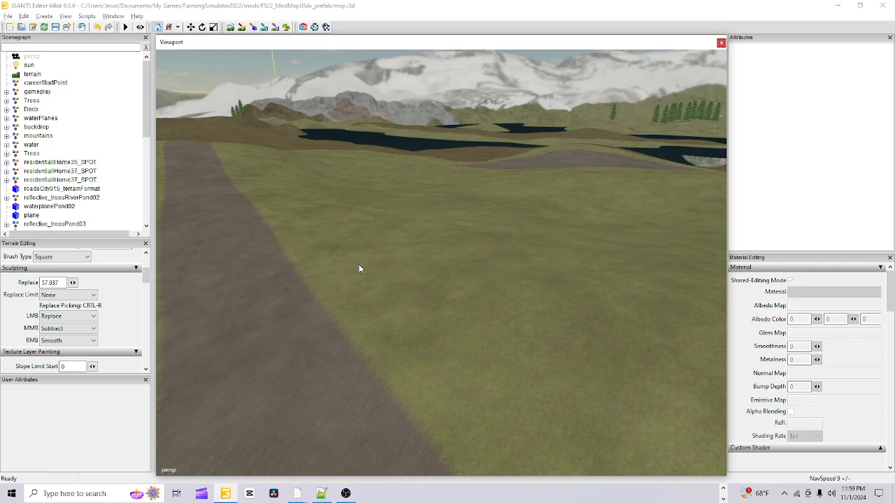
left_click_drag(358, 269, 272, 160, "alt")
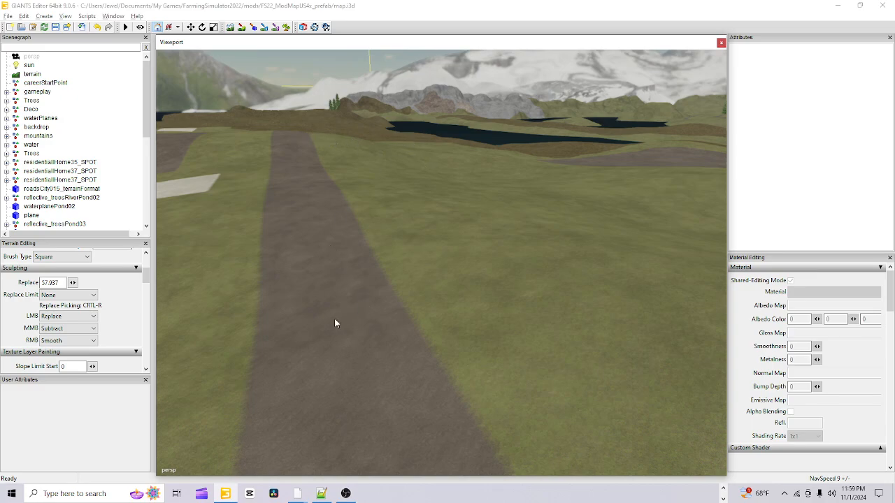
left_click_drag(335, 319, 577, 206, "alt")
right_click_drag(577, 206, 122, 491, "alt")
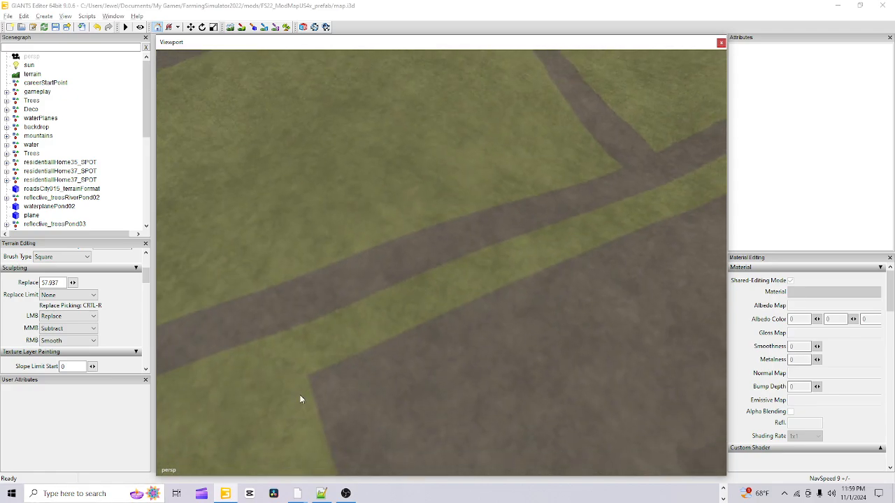
- Set the Square brush radius to 14.2 and paint a concrete square on the grass just inland of the dirt road
left_click_drag(300, 398, 288, 367, "alt")
left_click(242, 27)
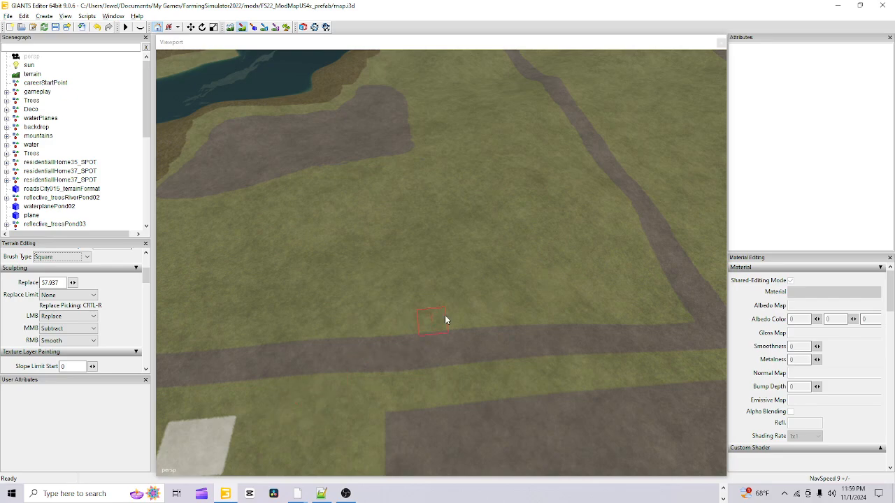
left_click(446, 275)
scroll(444, 274, "up", 1)
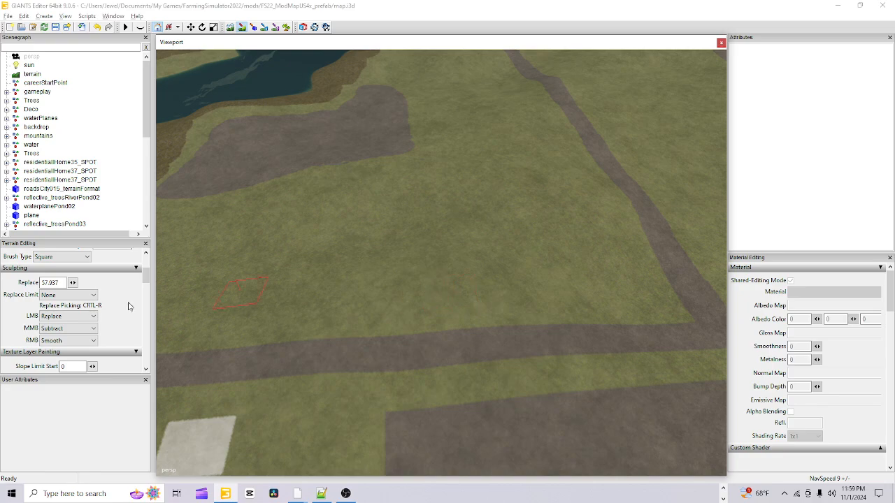
scroll(120, 310, "up", 2)
scroll(130, 347, "up", 2)
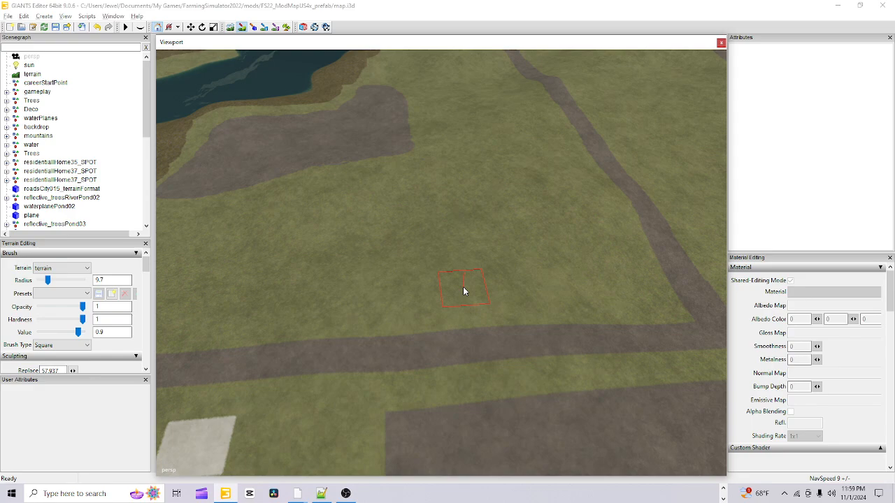
scroll(458, 286, "up", 5)
scroll(452, 291, "up", 10)
scroll(461, 283, "down", 3)
left_click(470, 293)
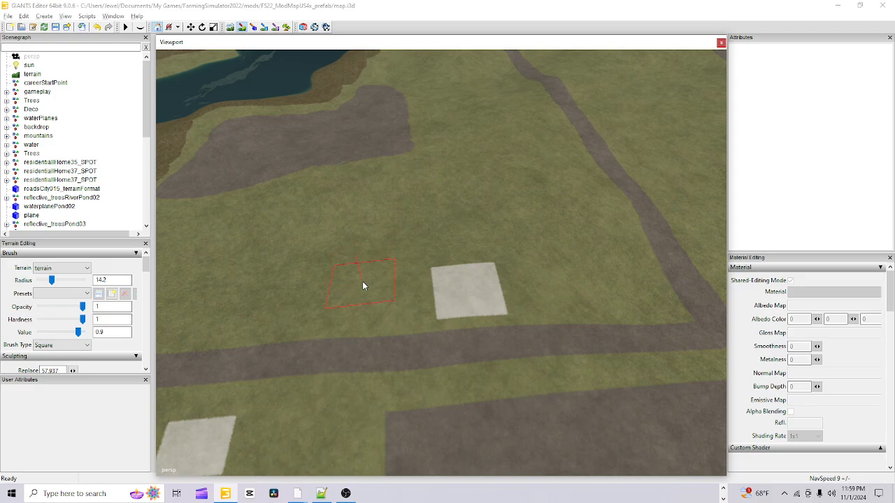
- Paint a large dirt patch beside the new concrete square and a rectangular one behind it, and leave painting mode
left_click_drag(363, 281, 213, 302)
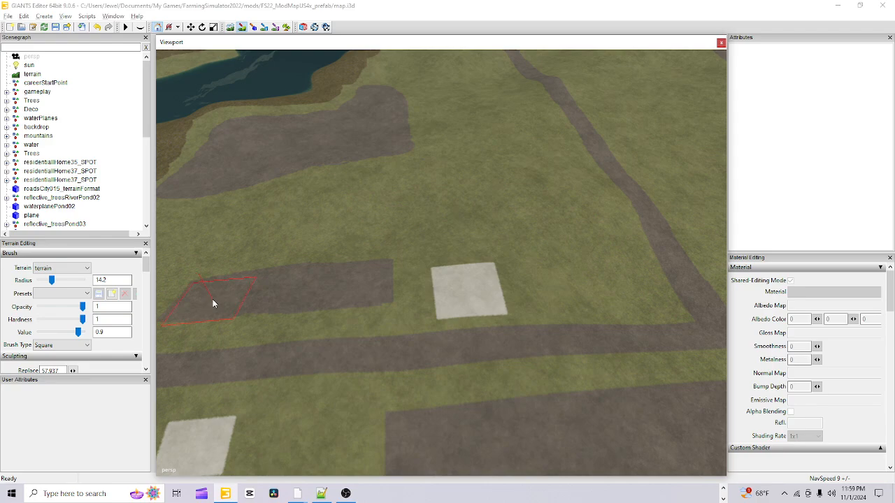
mouse_move(279, 255)
left_mouse_down()
mouse_move(353, 198)
mouse_move(357, 271)
left_mouse_up()
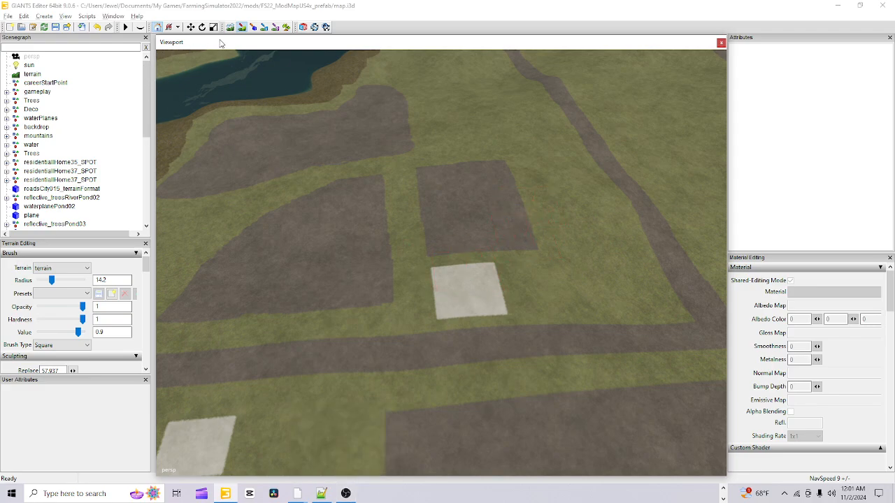
scroll(308, 323, "down", 5)
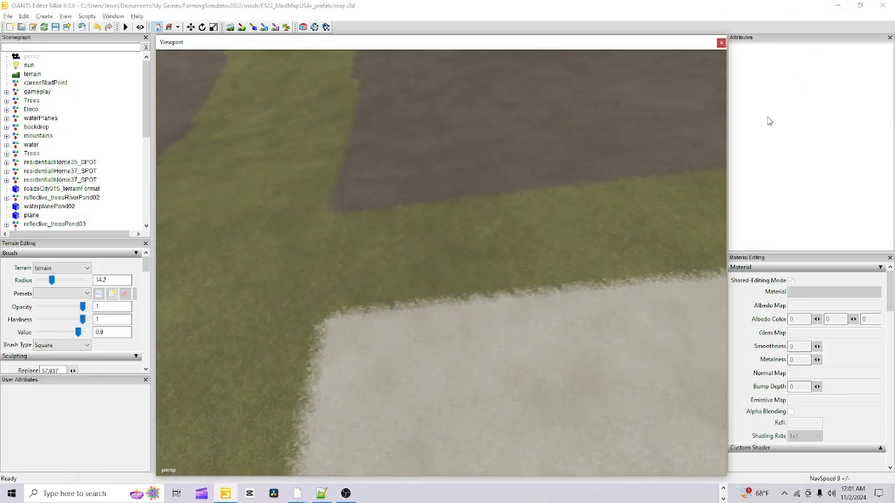
- Examine the new dirt patches, the concrete square and the grass slopes between them and the road from ground level
right_click_drag(765, 119, 482, 249)
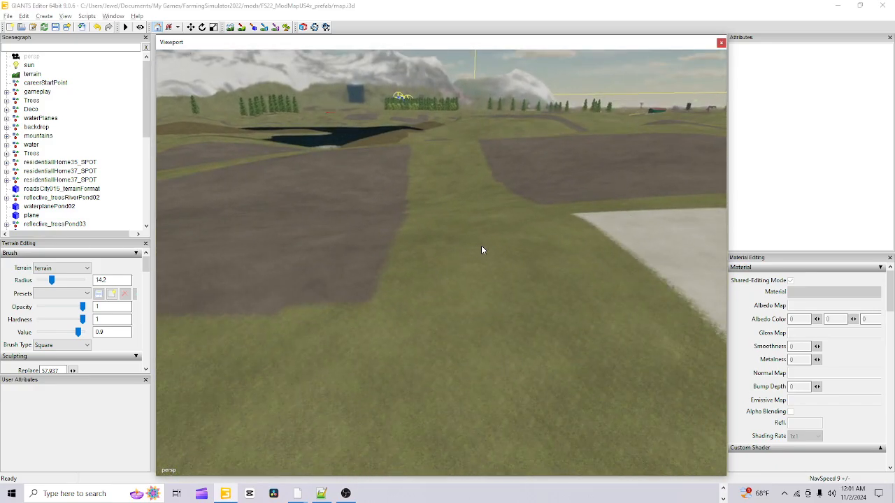
right_click_drag(460, 200, 660, 288)
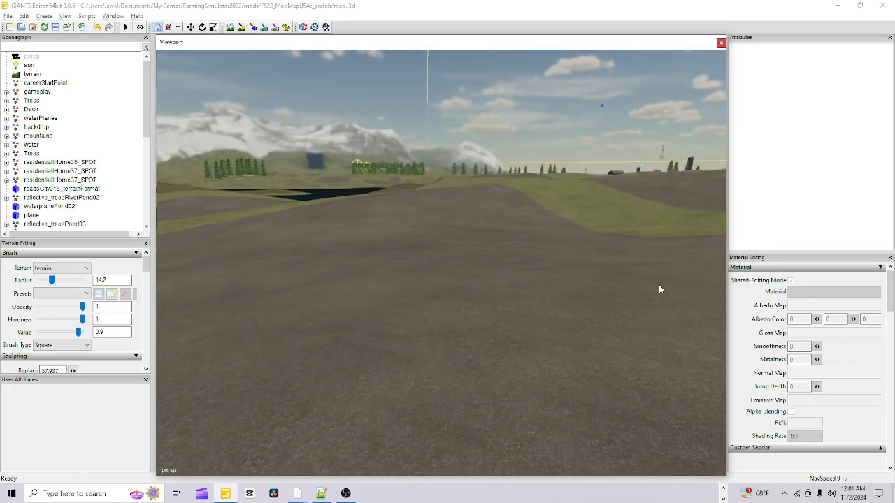
right_click_drag(487, 261, 356, 280)
scroll(356, 281, "up", 3)
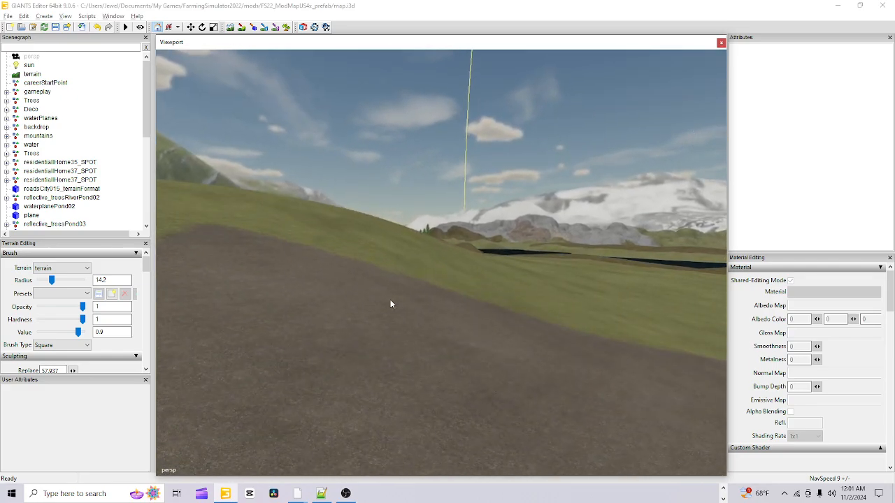
right_click_drag(390, 305, 399, 260)
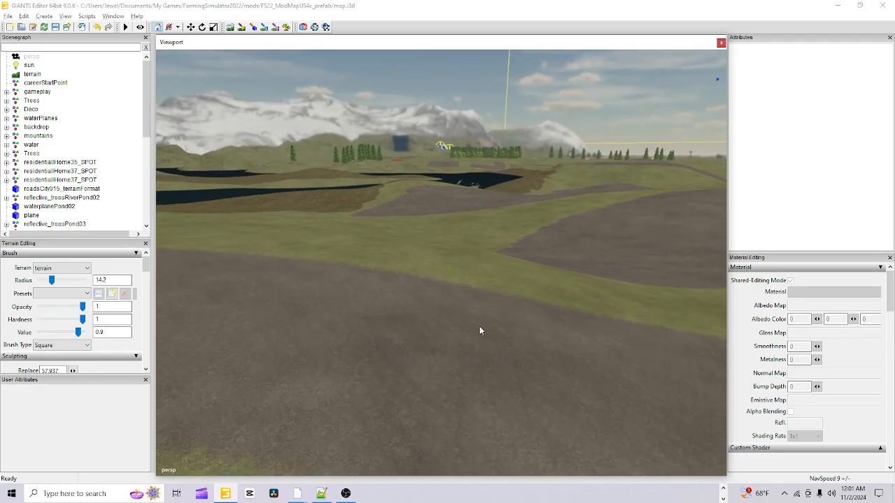
right_click_drag(480, 330, 445, 322)
scroll(501, 285, "down", 3)
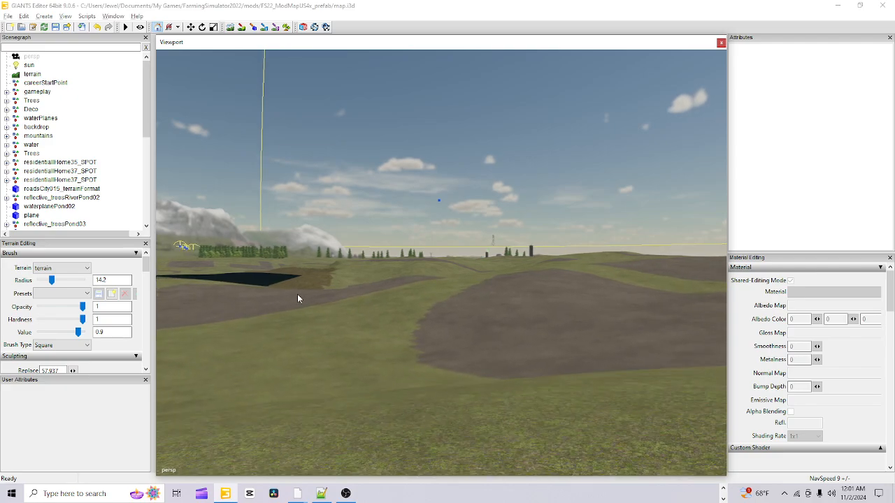
left_click_drag(297, 294, 748, 310, "alt")
left_click_drag(582, 263, 270, 467, "alt")
left_click_drag(409, 363, 400, 388, "alt")
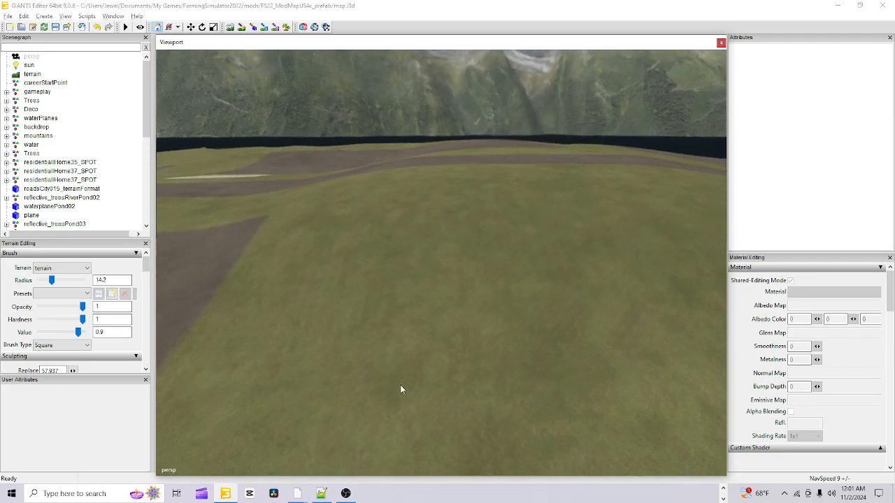
scroll(315, 424, "down", 3)
left_click_drag(405, 339, 387, 296, "alt")
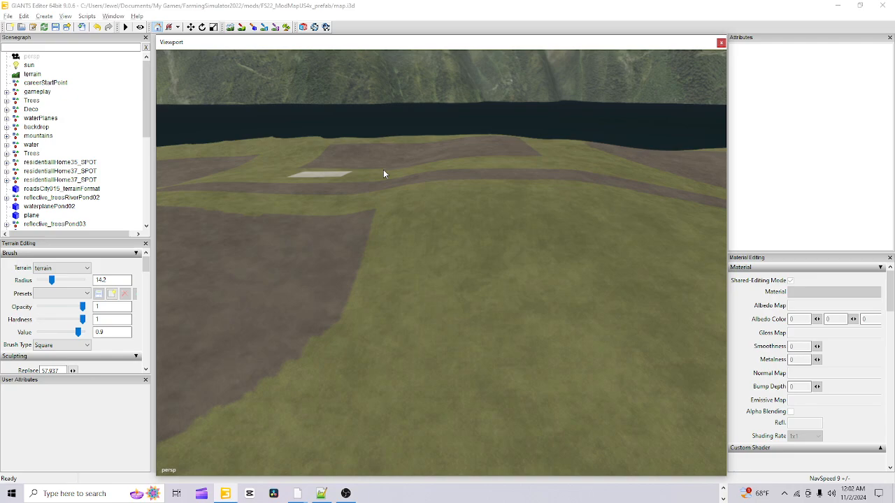
- Sculpt the grass hill between the dirt patch and the road with the Square brush at replace height 70.276
left_click(230, 27)
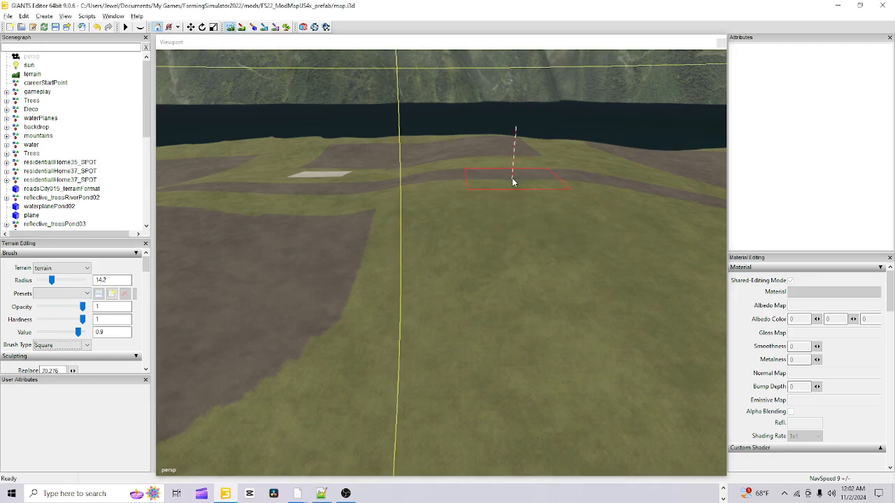
mouse_move(516, 182)
left_mouse_down()
mouse_move(509, 226)
mouse_move(419, 212)
mouse_move(416, 273)
mouse_move(512, 281)
mouse_move(593, 259)
mouse_move(613, 205)
mouse_move(583, 186)
mouse_move(550, 191)
mouse_move(641, 246)
mouse_move(659, 293)
mouse_move(388, 305)
left_mouse_up()
mouse_move(388, 302)
middle_mouse_down()
mouse_move(341, 308)
mouse_move(367, 310)
mouse_move(362, 281)
mouse_move(326, 319)
middle_mouse_up()
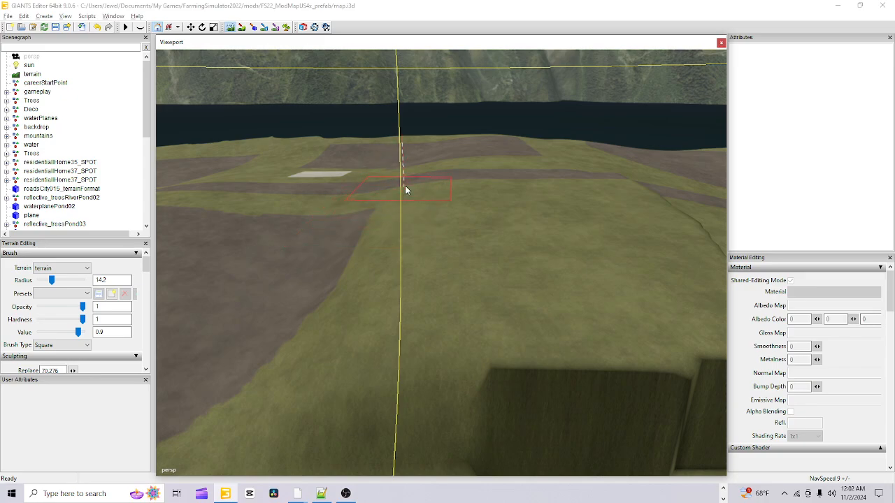
- Enlarge the sculpting brush to radius 21.95, even out the steep blocky edges on the grass hill, and leave sculpting mode
scroll(367, 230, "up", 3)
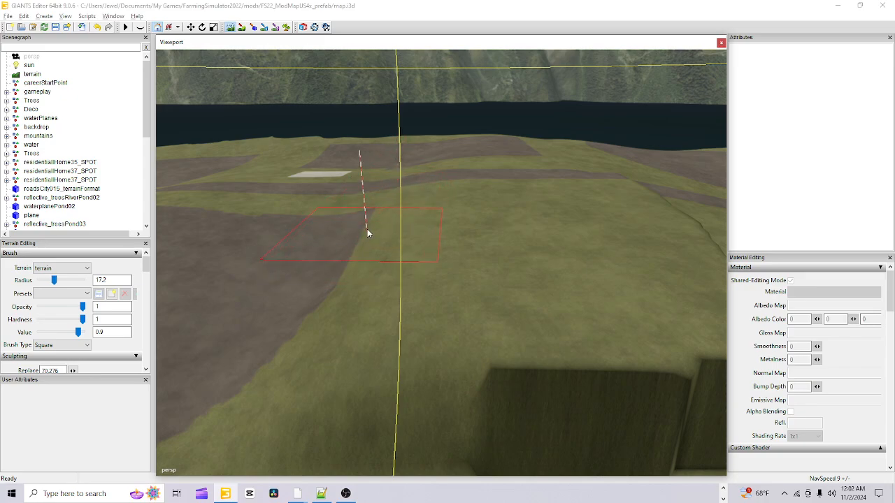
scroll(367, 230, "up", 5)
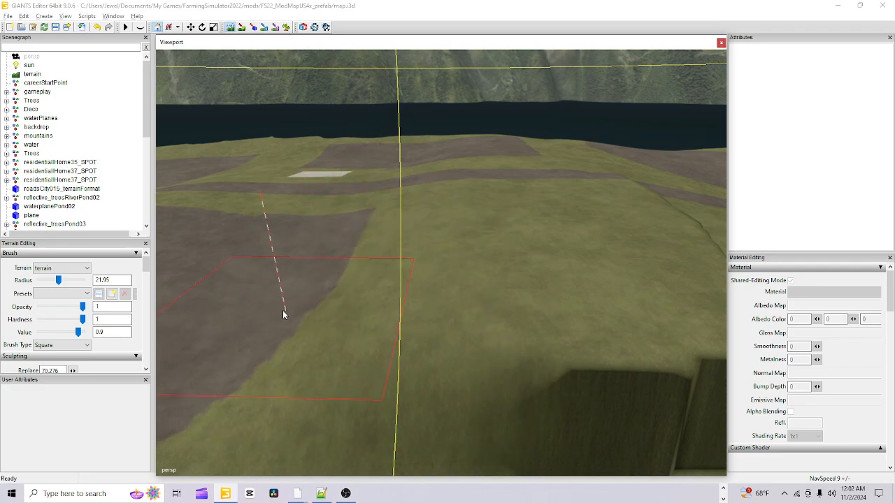
mouse_move(349, 345)
left_mouse_down()
mouse_move(502, 388)
mouse_move(649, 351)
left_mouse_up()
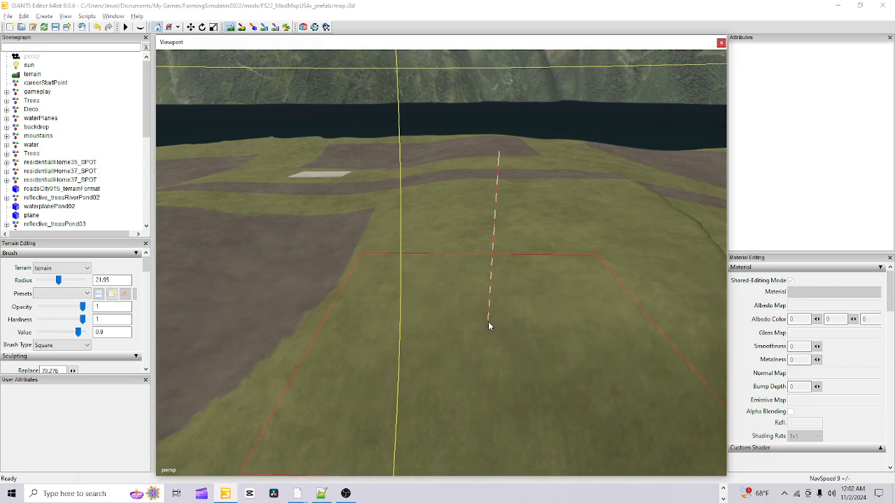
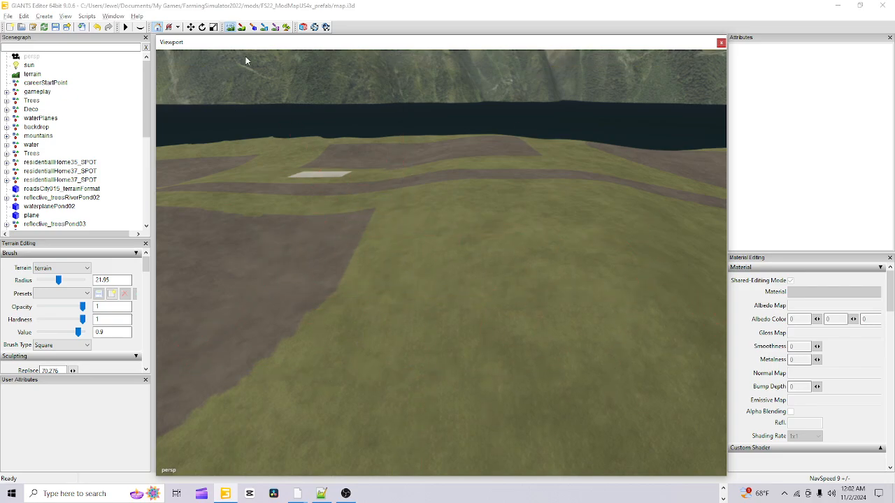
left_click(229, 27)
- Examine the sculpted grass hill and the neighbouring dirt patches from ground level
left_click_drag(383, 381, 419, 299, "alt")
scroll(476, 155, "up", 3)
left_click_drag(488, 171, 599, 96, "alt")
right_click_drag(331, 267, 568, 187, "alt")
middle_click_drag(567, 182, 495, 232, "alt")
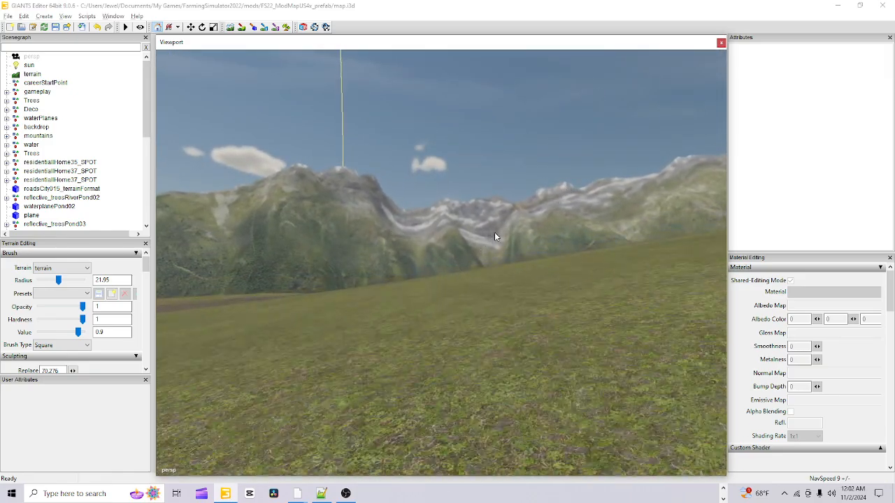
left_click_drag(495, 232, 233, 238, "alt")
middle_click_drag(233, 238, 252, 395, "alt")
left_click_drag(251, 391, 379, 345, "alt")
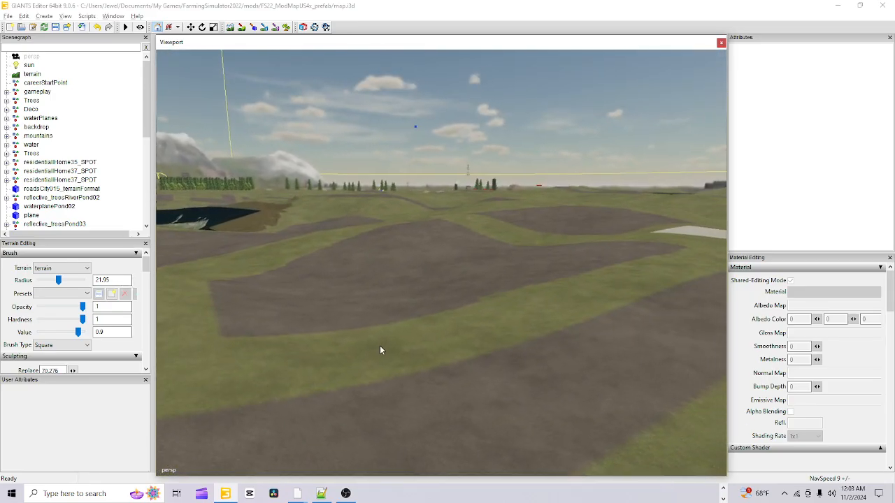
- Round off the large dirt patch's corner by painting grass with the Round brush at radius 14.2, then refine the edge at radius 2.95
right_click_drag(380, 345, 521, 248, "alt")
left_click_drag(521, 248, 484, 322, "alt")
right_click_drag(484, 321, 454, 194, "alt")
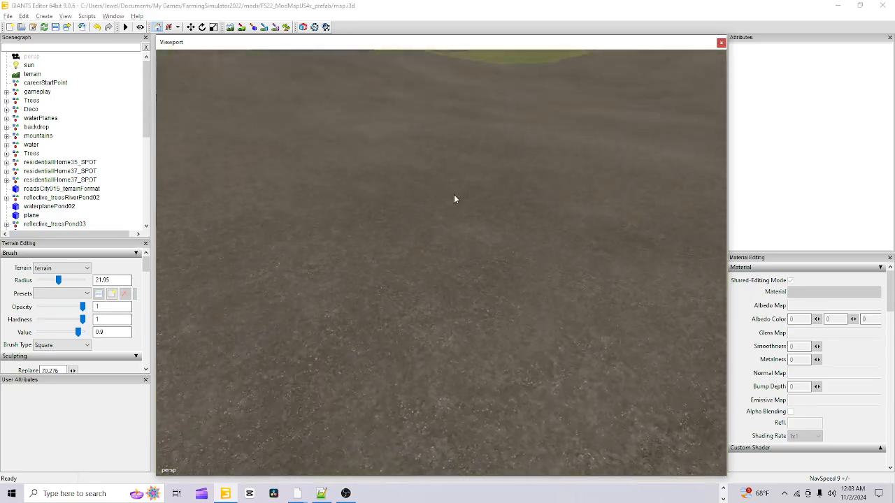
left_click_drag(454, 195, 434, 192, "alt")
right_click_drag(434, 192, 423, 255, "alt")
left_click_drag(425, 255, 489, 247, "alt")
right_click_drag(489, 247, 435, 274, "alt")
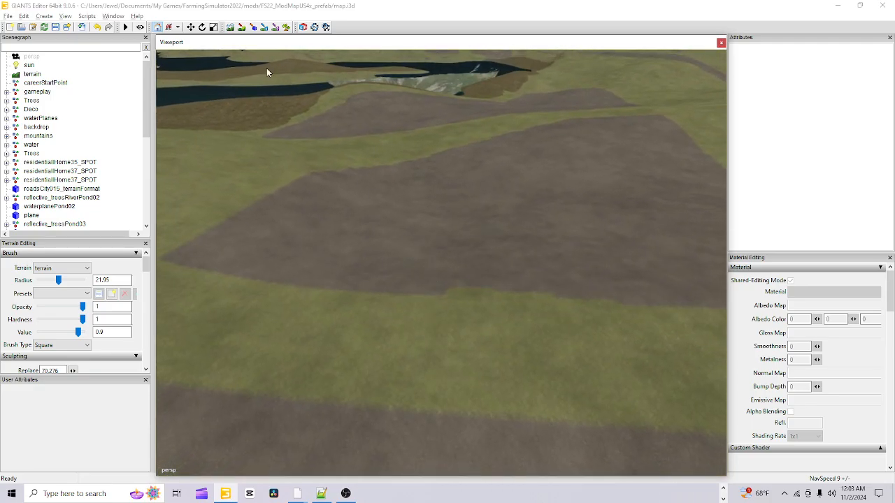
left_click(242, 27)
scroll(228, 180, "down", 5)
left_click(62, 346)
left_click(49, 355)
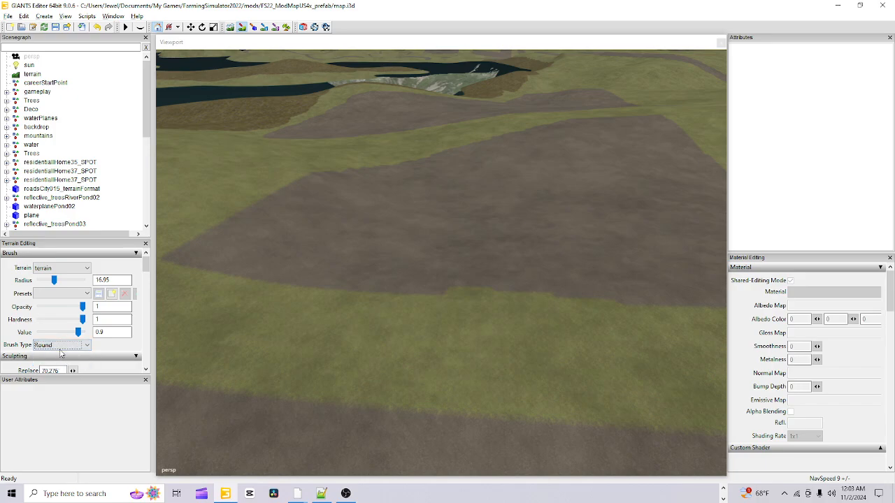
scroll(295, 256, "down", 3)
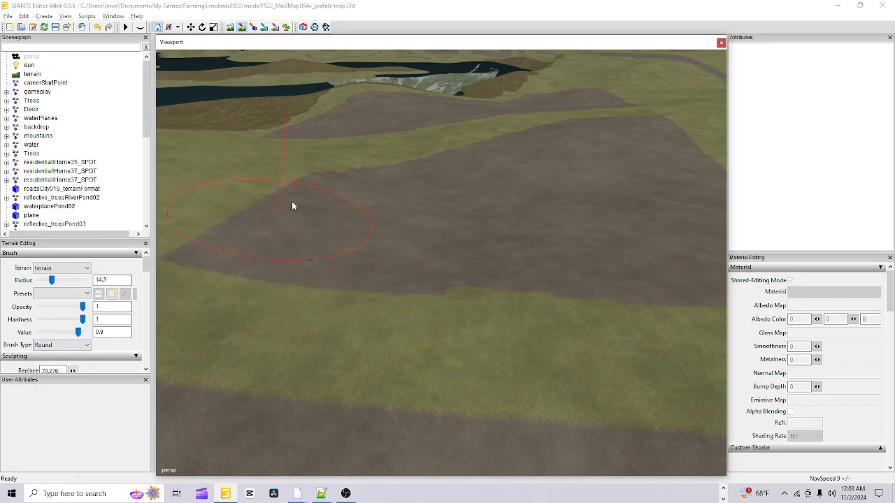
mouse_move(344, 162)
left_mouse_down()
mouse_move(241, 220)
mouse_move(237, 240)
left_mouse_up()
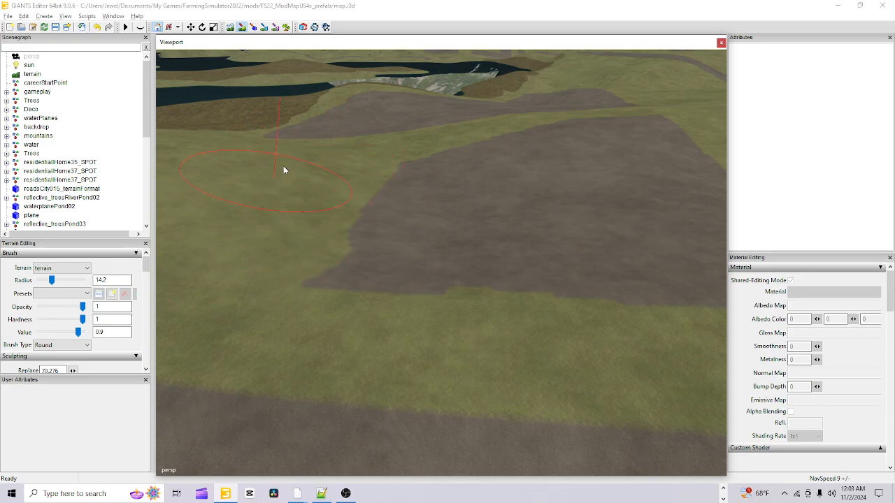
scroll(296, 172, "down", 10)
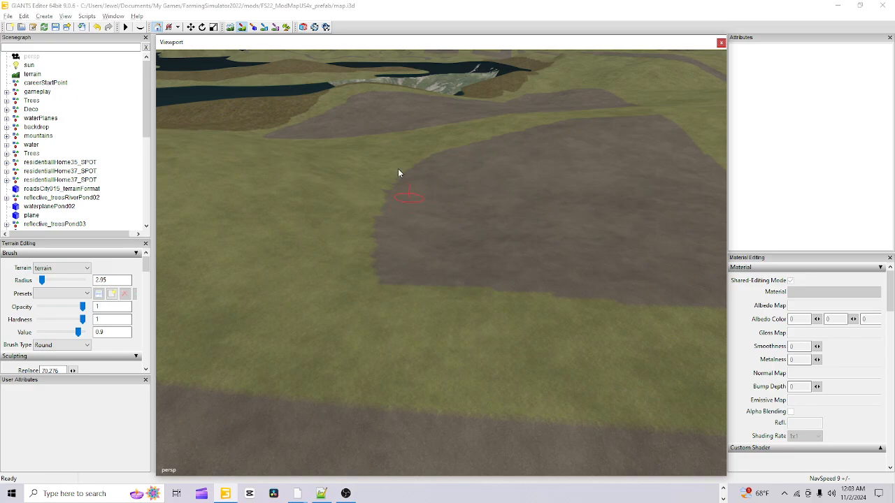
left_click(244, 28)
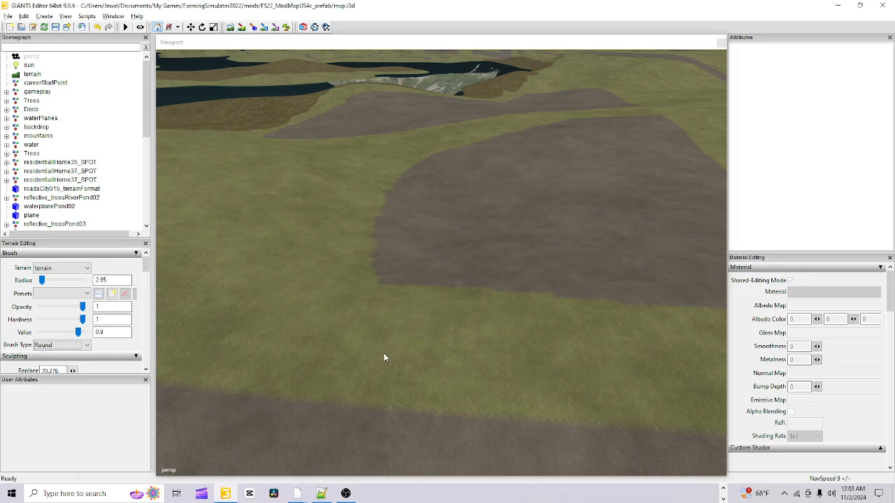
- Paint FORESTGROUND over the grass between the dirt road and the coastal brown ground with the Round brush at radius 8.7
left_click_drag(336, 384, 352, 432, "alt")
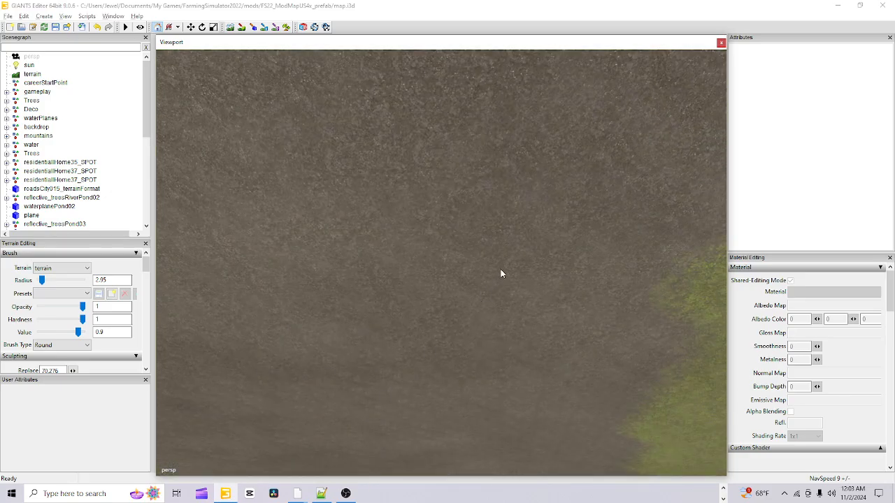
left_click_drag(501, 273, 430, 204, "alt")
left_click_drag(494, 282, 472, 302, "alt")
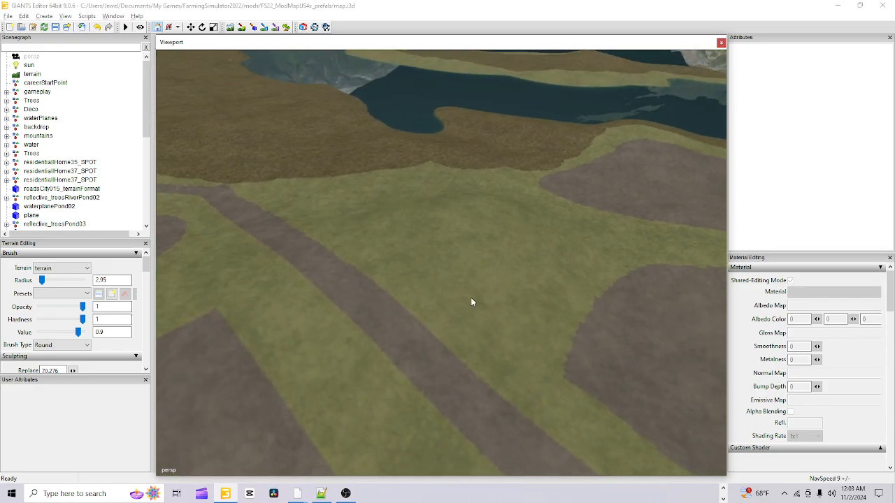
left_click(242, 27)
scroll(324, 161, "up", 5)
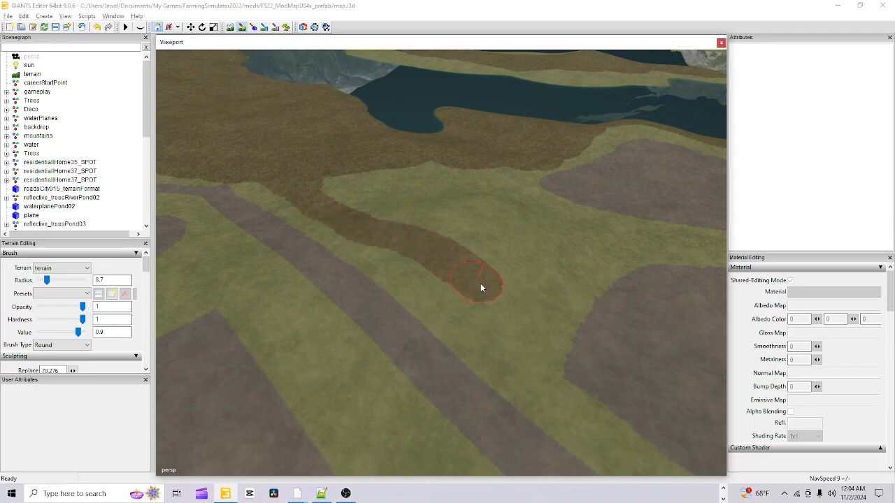
left_click_drag(481, 287, 525, 261)
mouse_move(506, 192)
left_mouse_down()
mouse_move(486, 208)
mouse_move(492, 194)
mouse_move(485, 200)
mouse_move(500, 203)
mouse_move(426, 209)
mouse_move(420, 194)
mouse_move(441, 200)
mouse_move(446, 188)
left_mouse_up()
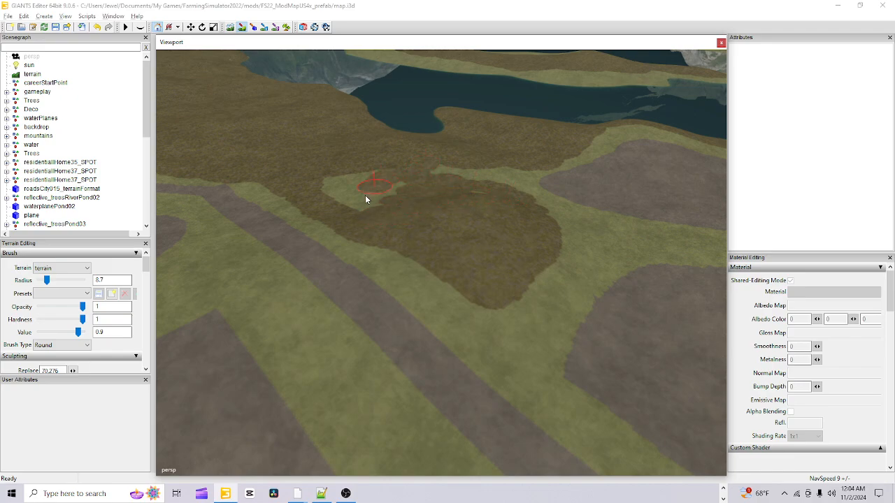
left_click_drag(365, 180, 353, 196)
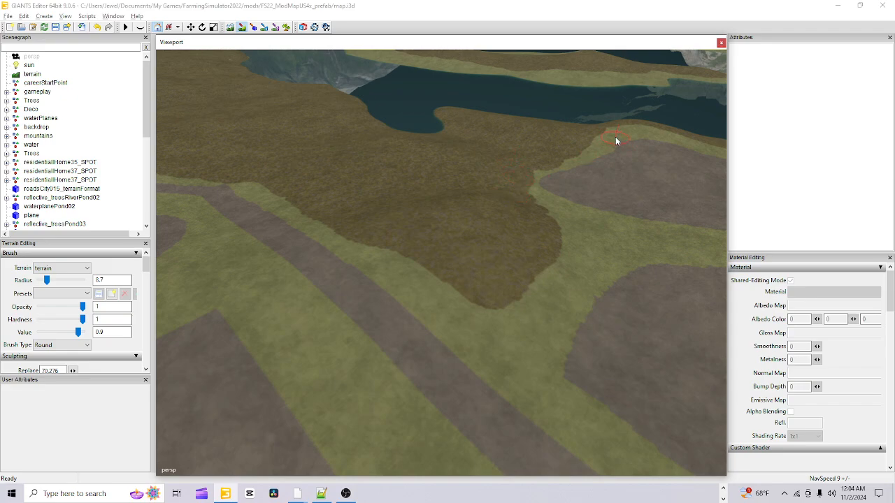
- Reduce the brush to radius 6.2, smooth the outline of the new forest ground area, and save the map
scroll(602, 138, "down", 3, "ctrl")
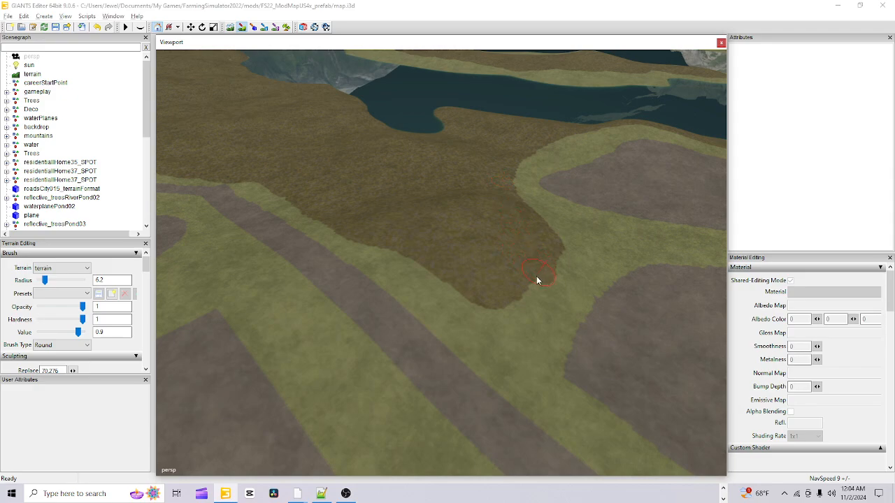
left_click_drag(516, 296, 542, 273)
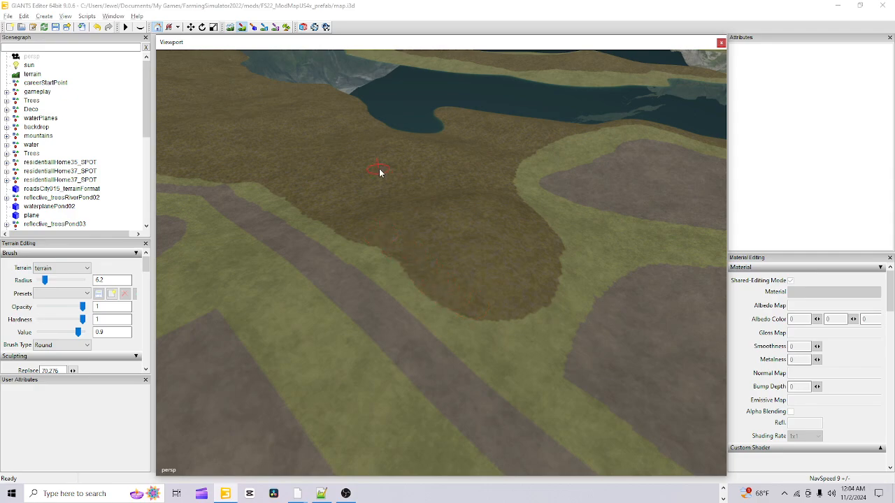
left_click(55, 28)
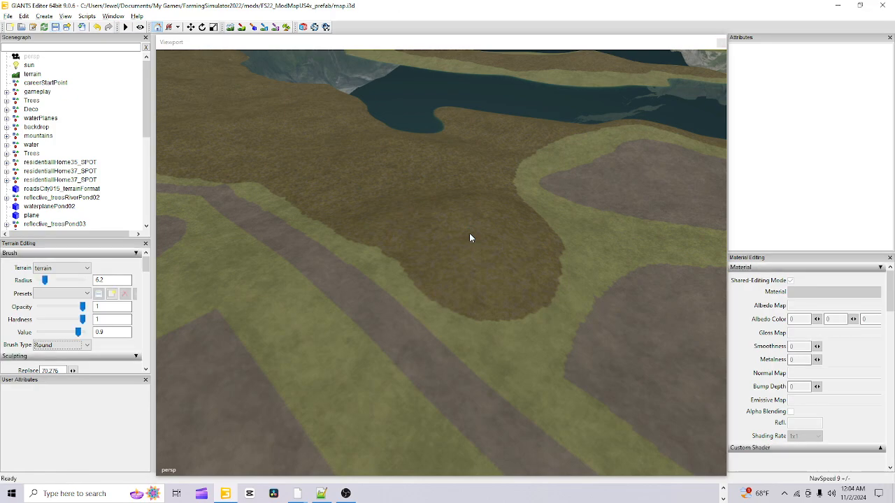
- Examine the dirt patches and concrete square, and inspect the steep cliff and shallow seabed along the coast
middle_click_drag(415, 310, 509, 336)
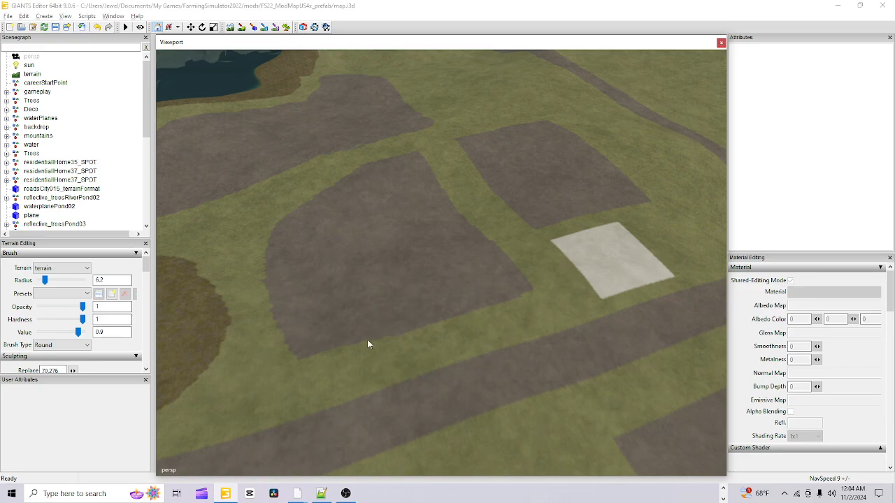
middle_click_drag(369, 343, 363, 203)
middle_click_drag(422, 338, 466, 251)
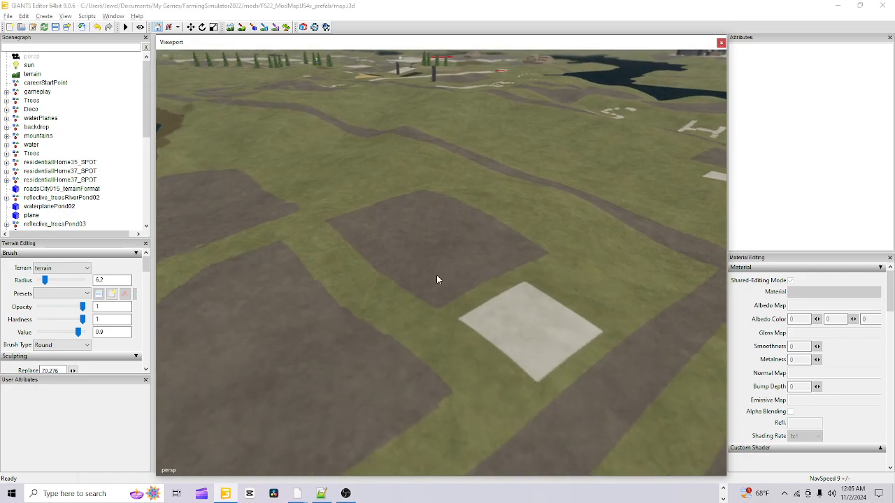
middle_click_drag(383, 331, 474, 252)
middle_click_drag(441, 332, 439, 361)
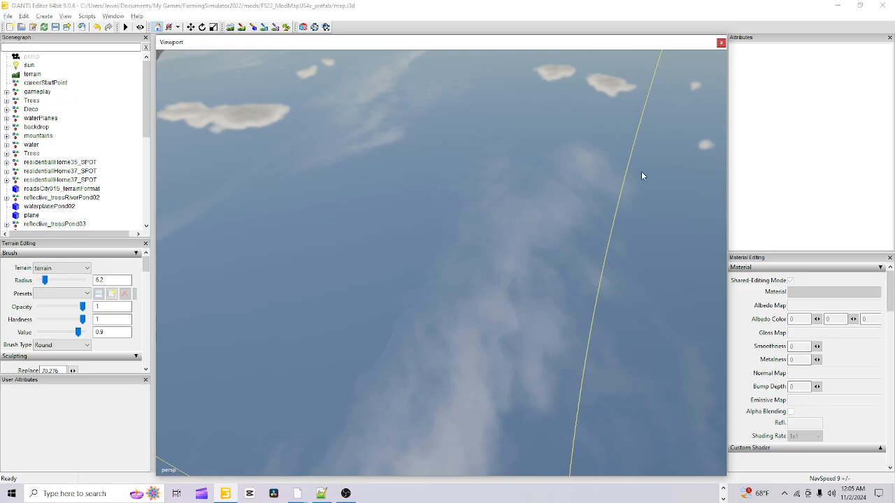
right_click_drag(642, 176, 460, 296)
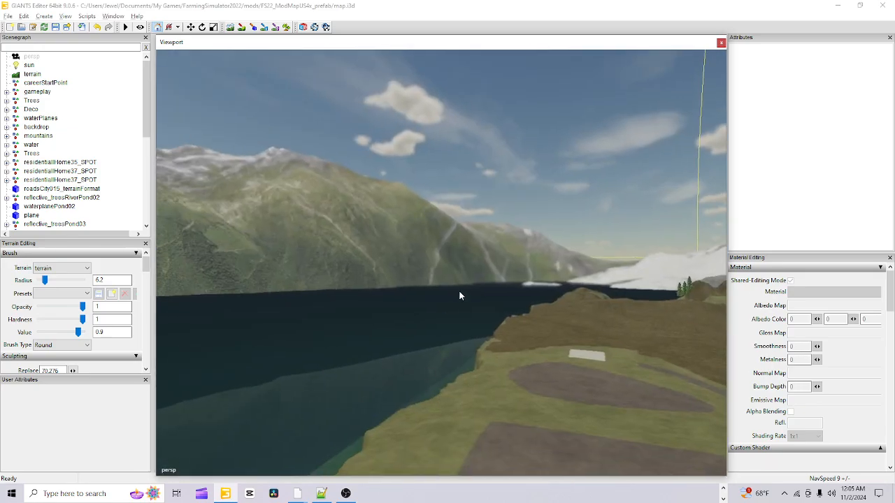
right_click_drag(369, 372, 598, 231, "alt")
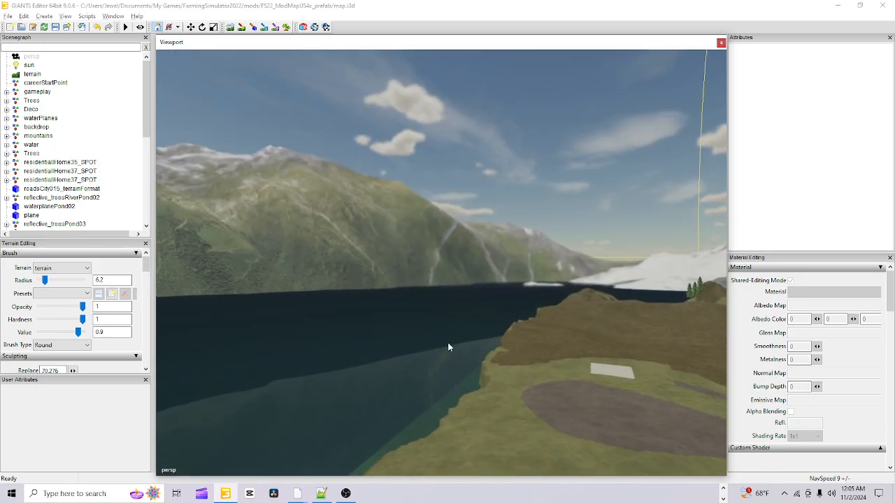
right_click_drag(448, 343, 585, 169, "alt")
left_click_drag(585, 169, 497, 238, "alt")
right_click_drag(265, 382, 396, 336)
right_click_drag(469, 294, 324, 295)
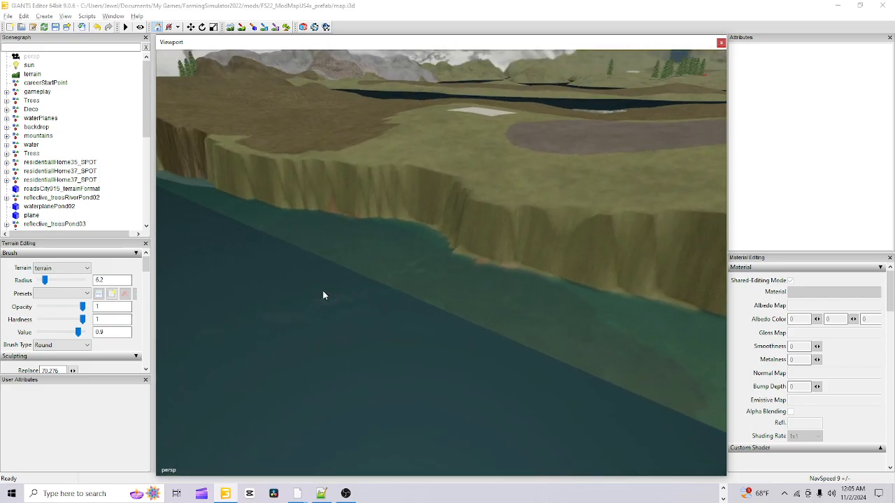
- Set the sculpting replace height to 40 and lower a section of the shallow seabed below the cliff
left_click(230, 28)
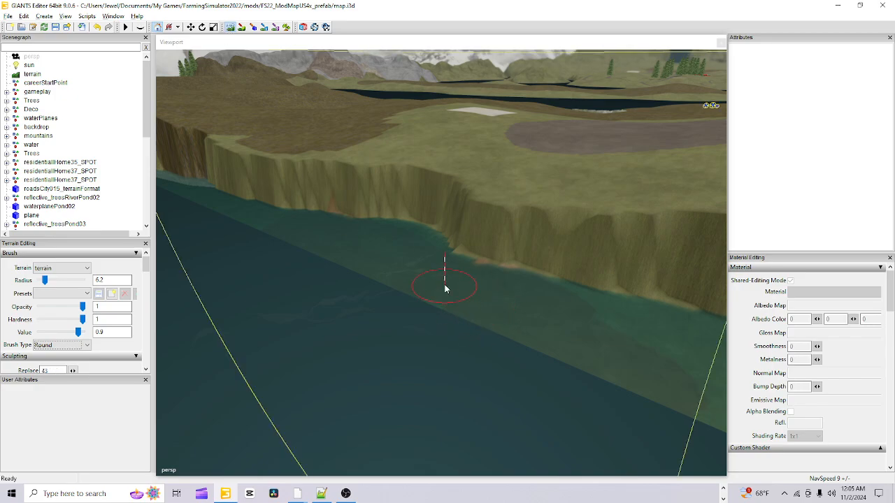
scroll(133, 335, "down", 5)
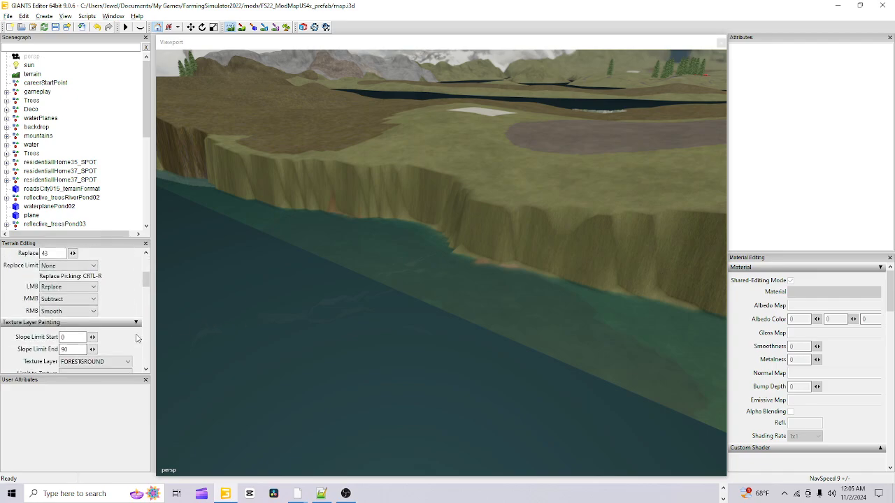
scroll(137, 338, "up", 1)
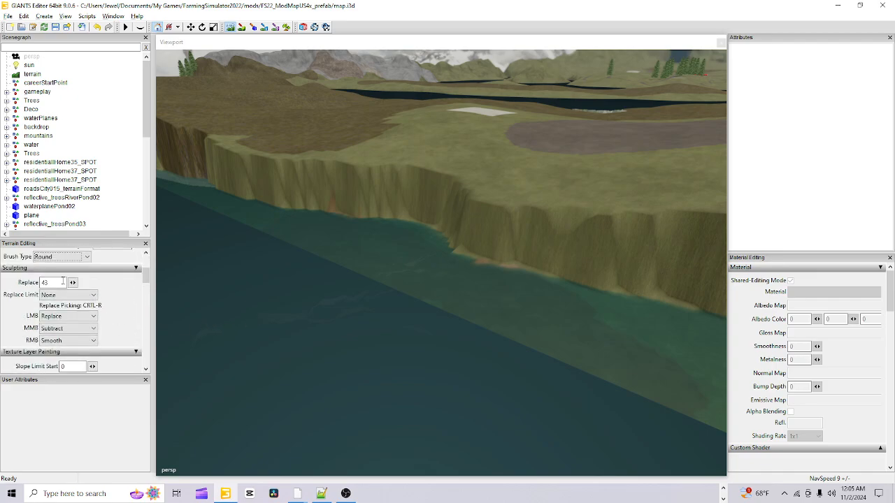
left_click_drag(63, 281, 35, 285)
left_click(425, 279)
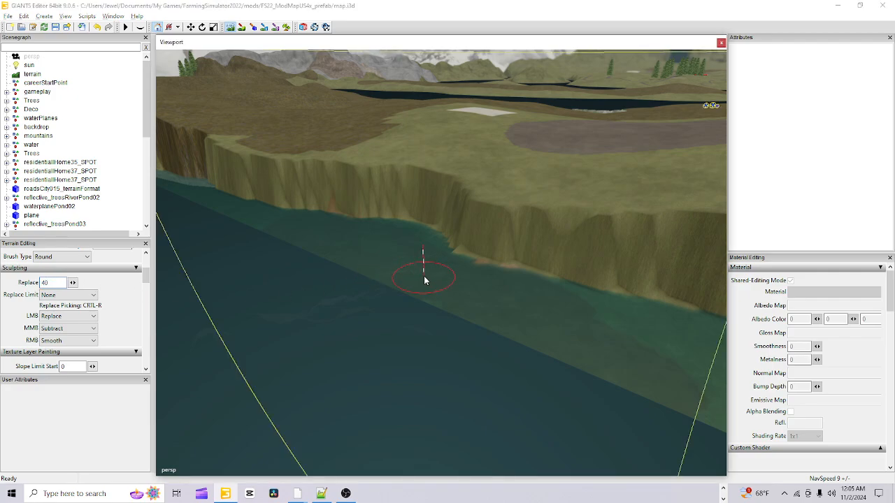
mouse_move(429, 287)
left_mouse_down()
mouse_move(426, 298)
mouse_move(479, 323)
left_mouse_up()
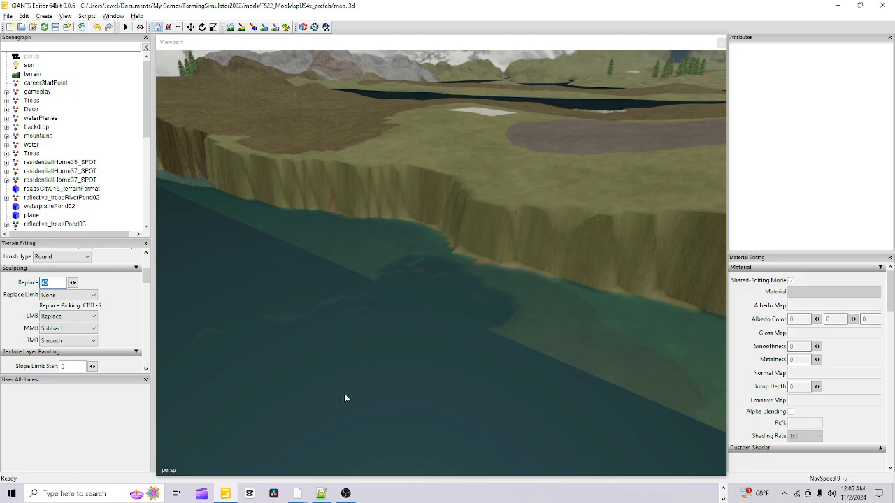
- Examine the lowered seabed section and the surrounding cliff from above and below the water
right_click_drag(344, 394, 531, 280, "alt")
left_click_drag(378, 350, 369, 381, "alt")
middle_click_drag(368, 381, 421, 302, "alt")
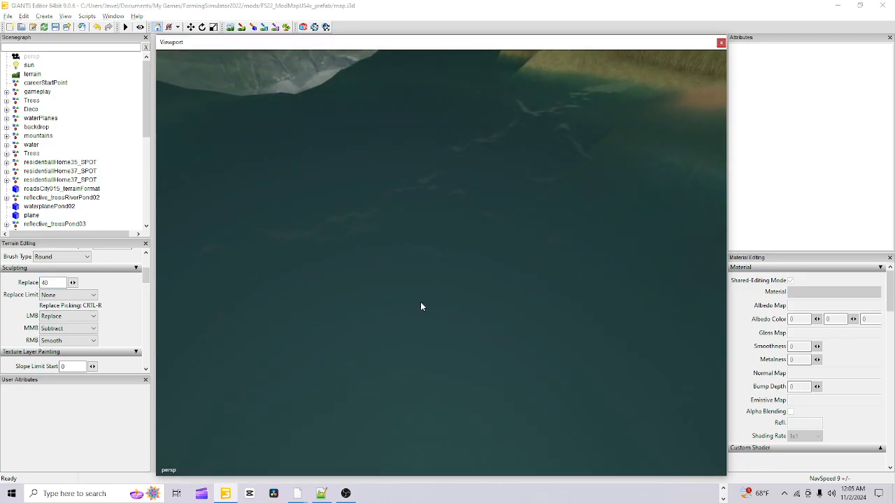
scroll(446, 259, "up", 3)
left_click_drag(381, 331, 639, 266, "alt")
left_click_drag(358, 341, 542, 320, "alt")
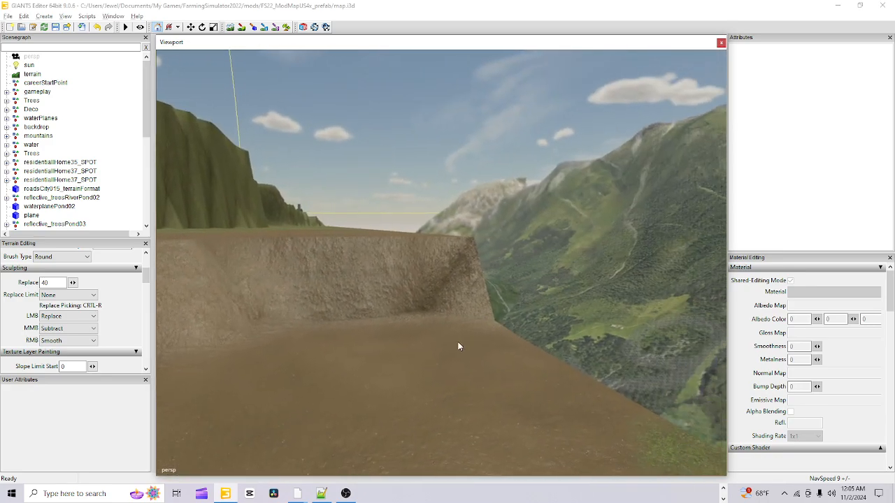
scroll(438, 368, "up", 2)
left_click_drag(439, 368, 545, 434, "alt")
scroll(531, 283, "down", 3)
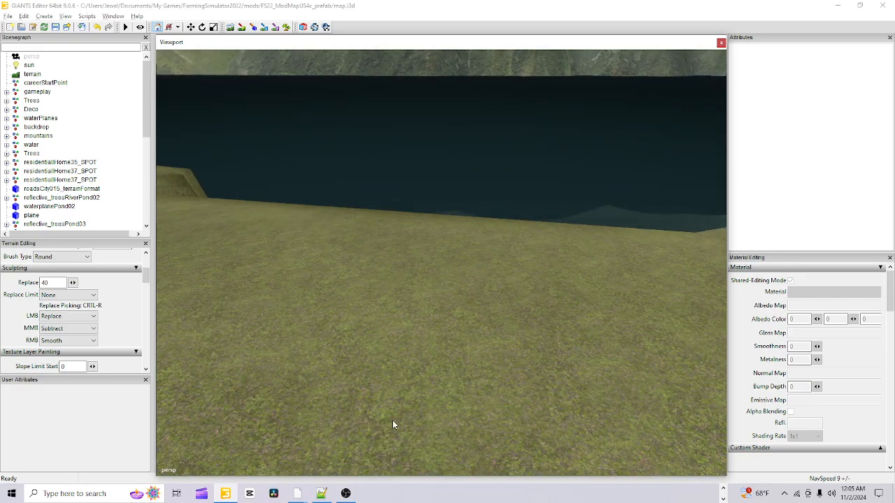
left_click_drag(392, 421, 364, 384, "alt")
scroll(321, 341, "up", 2)
scroll(324, 341, "up", 1)
left_click_drag(335, 342, 375, 371, "alt")
left_click_drag(273, 363, 265, 365, "alt")
scroll(249, 271, "down", 3)
left_click_drag(249, 271, 374, 289, "alt")
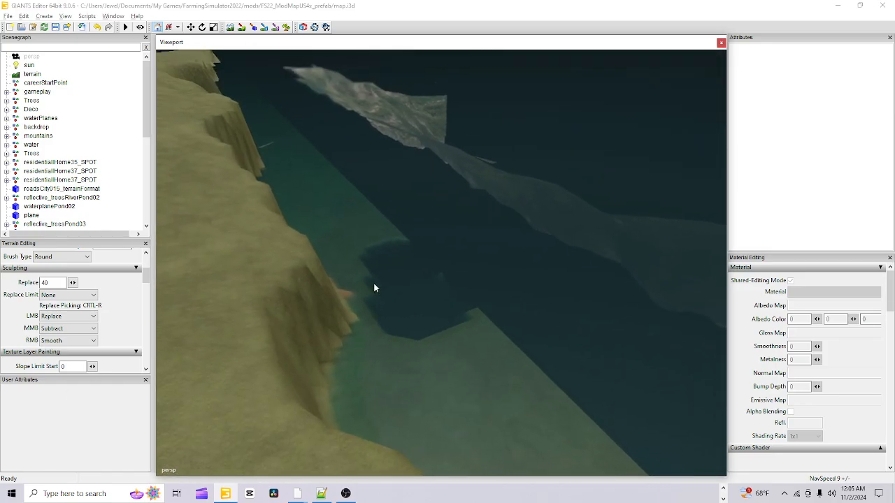
- Extend the lowered seabed along the cliff foot at replace height 40, and leave sculpting mode
left_click(232, 28)
left_click(424, 273)
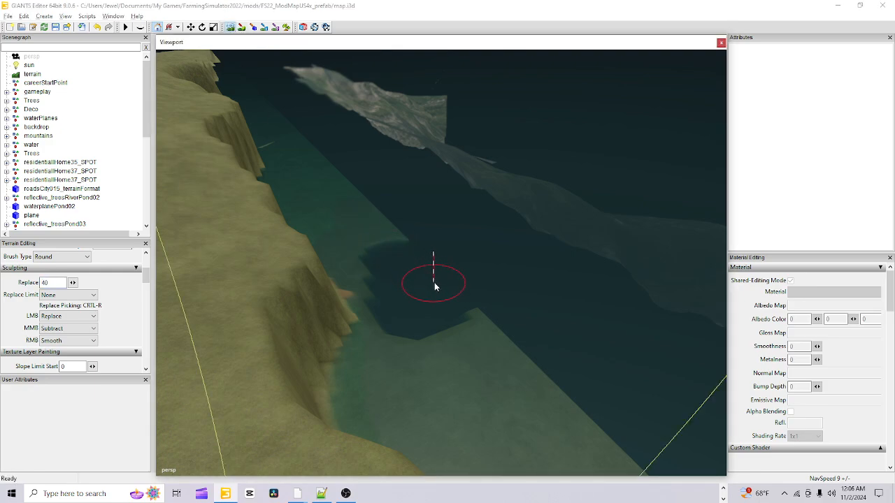
mouse_move(414, 252)
left_mouse_down()
mouse_move(488, 326)
mouse_move(520, 380)
mouse_move(436, 354)
mouse_move(440, 348)
mouse_move(438, 356)
mouse_move(415, 338)
mouse_move(384, 379)
mouse_move(384, 404)
mouse_move(477, 435)
mouse_move(575, 436)
mouse_move(615, 453)
left_mouse_up()
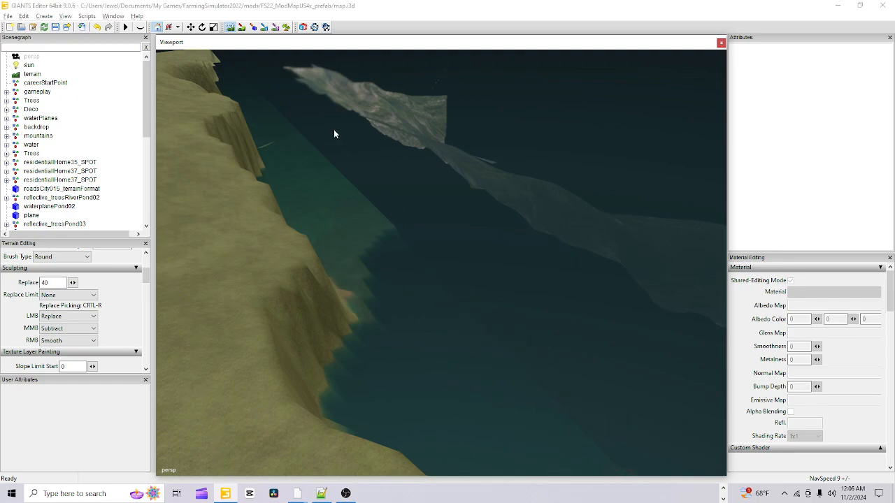
left_click(234, 29)
- Inspect the extended seabed cut and the cliff slope from the grassy shoreline
left_click_drag(415, 207, 280, 238, "alt")
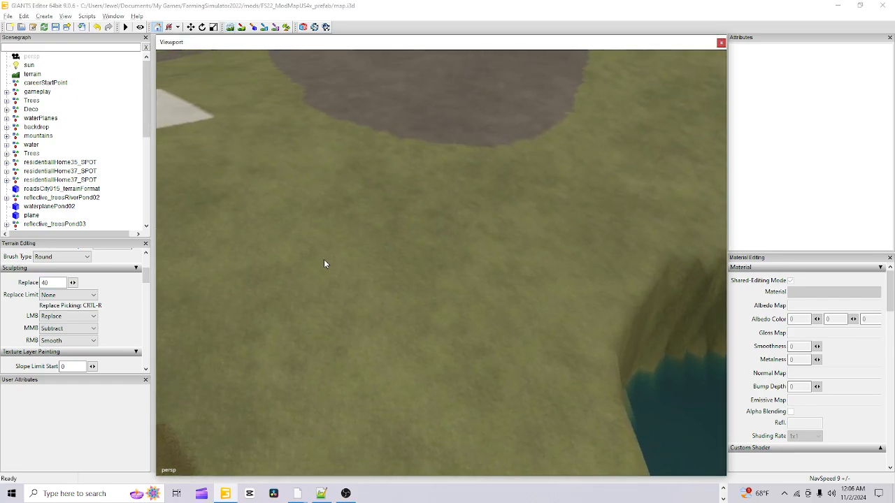
scroll(357, 284, "up", 1)
left_click_drag(357, 288, 449, 230, "alt")
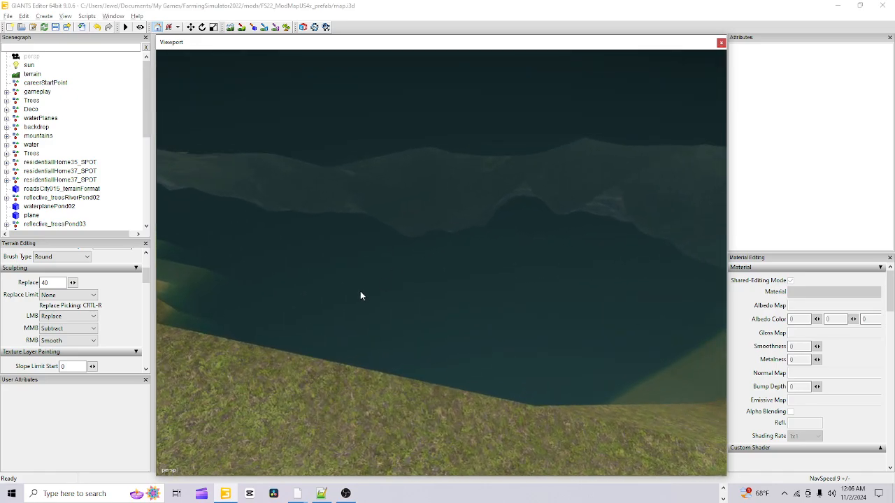
left_click_drag(361, 296, 364, 285, "alt")
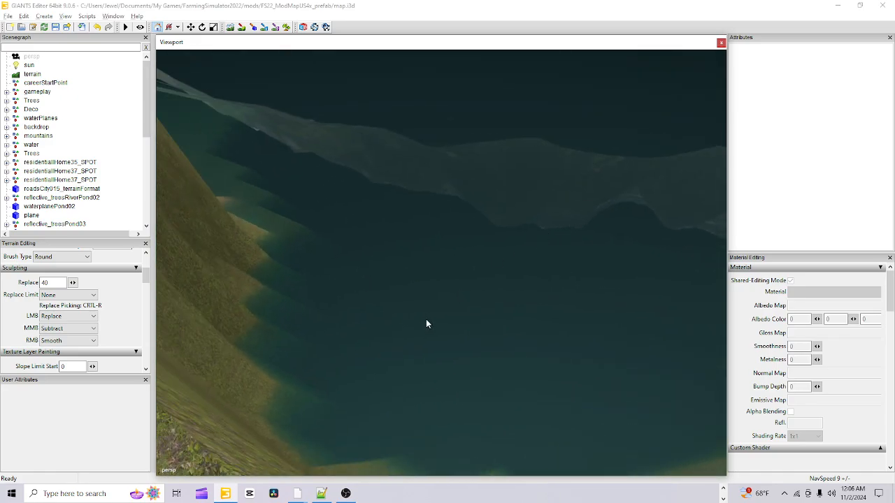
- Lower the shallow seabed shelf along the grassy cliff beside the large dirt patch at replace height 40, and leave sculpting mode
left_click_drag(395, 344, 475, 343, "alt")
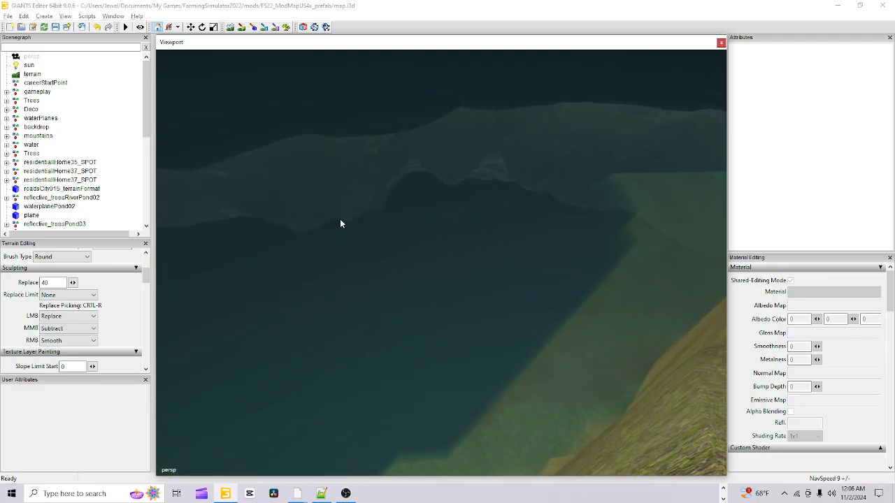
left_click_drag(341, 224, 401, 285, "alt")
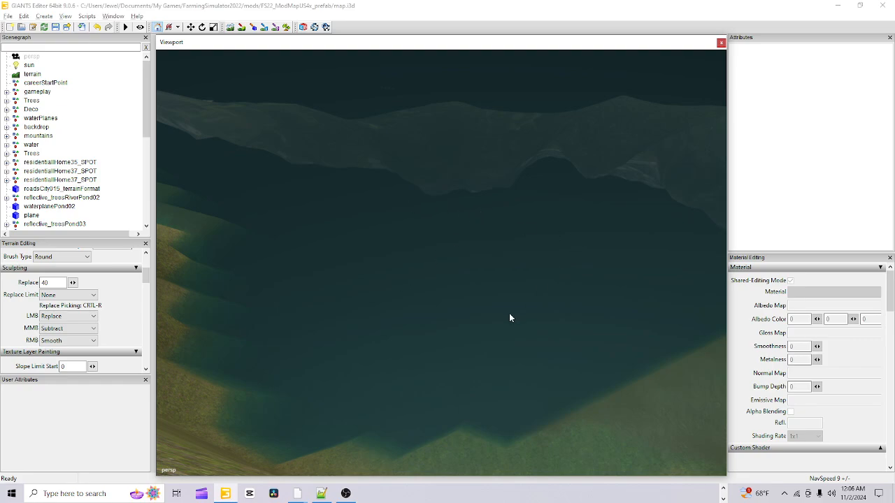
left_click_drag(510, 318, 447, 216, "alt")
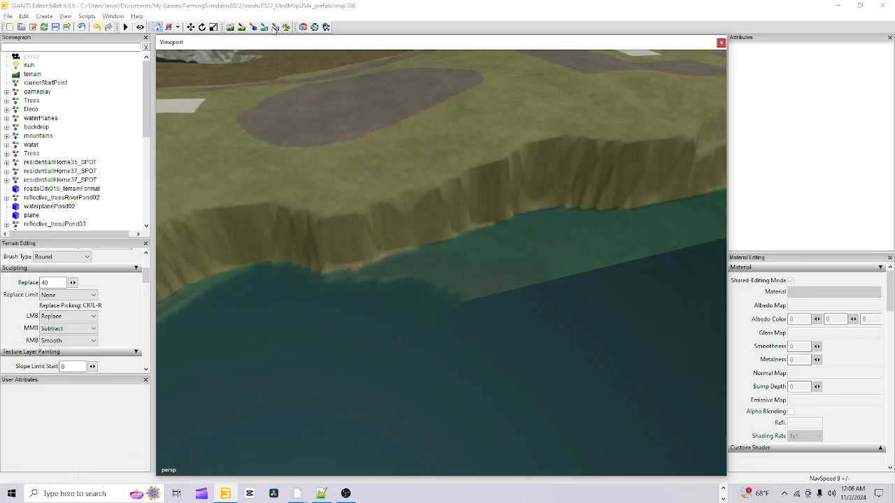
left_click(241, 27)
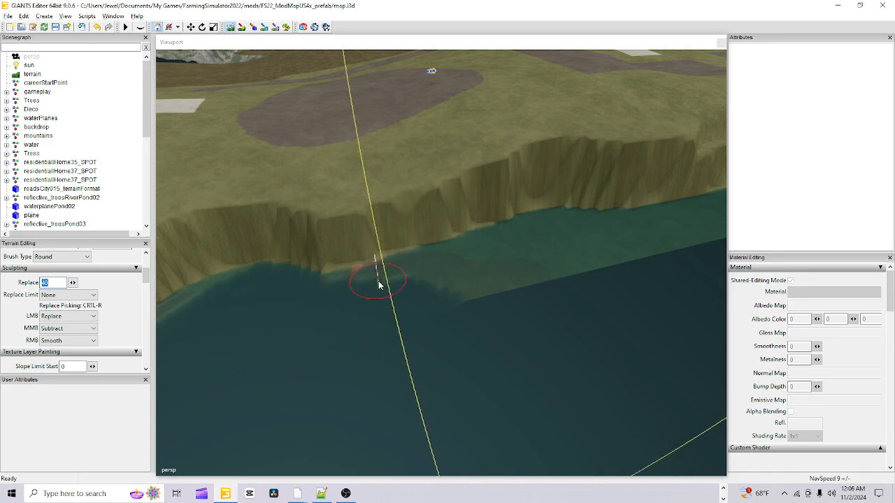
mouse_move(394, 295)
left_mouse_down()
mouse_move(418, 296)
mouse_move(342, 306)
left_mouse_up()
mouse_move(408, 297)
left_mouse_down()
mouse_move(422, 289)
mouse_move(402, 288)
mouse_move(454, 274)
mouse_move(444, 262)
mouse_move(559, 231)
mouse_move(534, 238)
mouse_move(504, 315)
mouse_move(473, 308)
mouse_move(539, 273)
mouse_move(610, 262)
mouse_move(589, 254)
mouse_move(590, 240)
mouse_move(579, 244)
mouse_move(704, 240)
mouse_move(681, 235)
mouse_move(699, 232)
mouse_move(693, 247)
left_mouse_up()
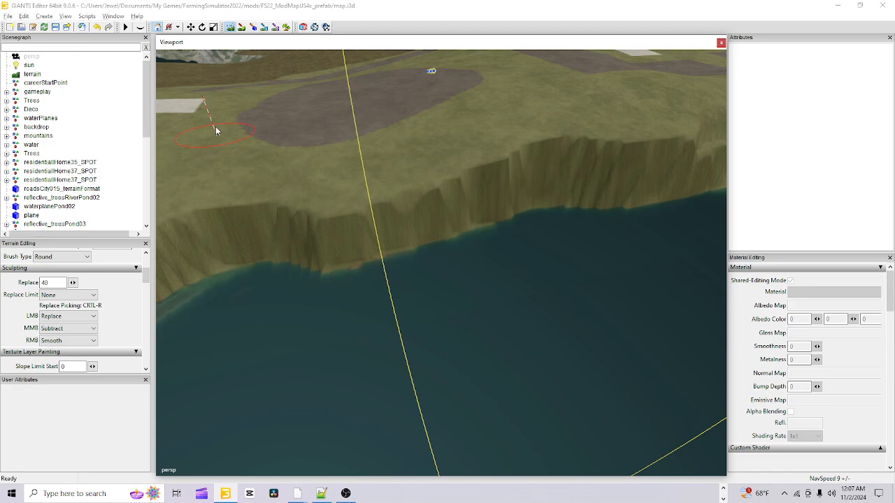
left_click(230, 28)
- Continue lowering the seabed shelf at replace height 40 from the grassy cliff towards the cliff below the brown forest ground
mouse_move(338, 127)
left_mouse_down("alt")
mouse_move(338, 138)
mouse_move(171, 127)
left_mouse_up("alt")
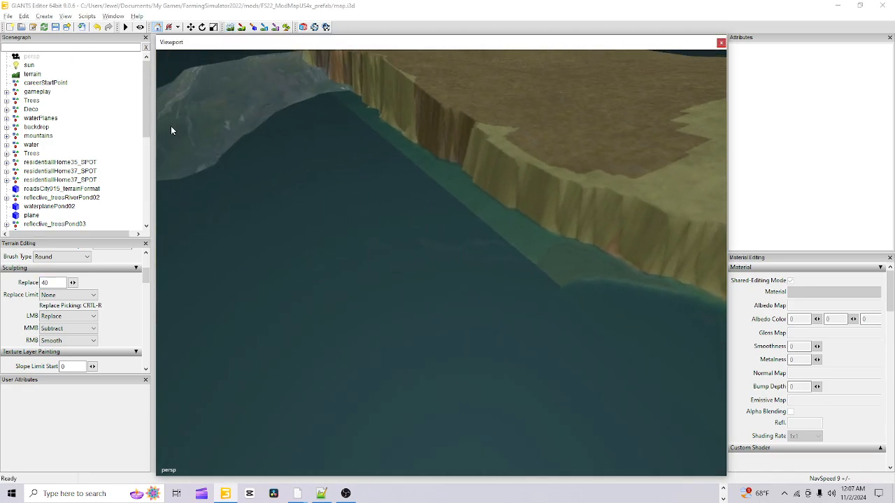
left_click_drag(286, 181, 224, 65, "alt")
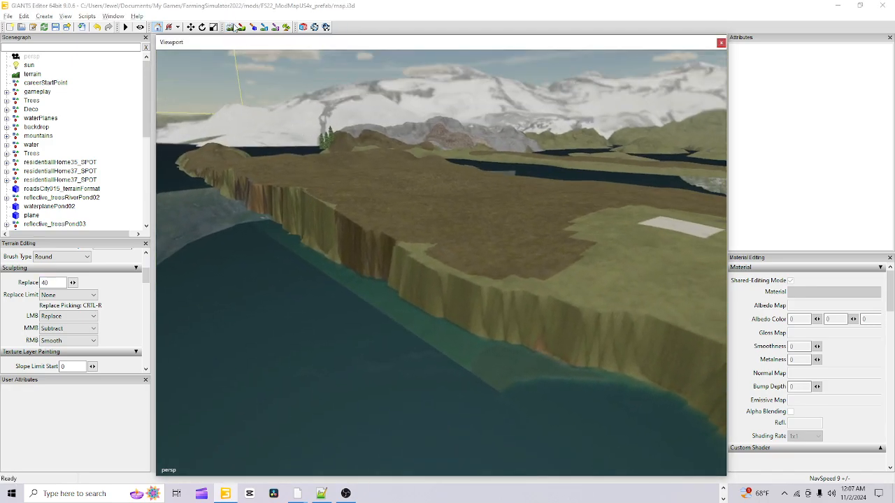
left_click(230, 28)
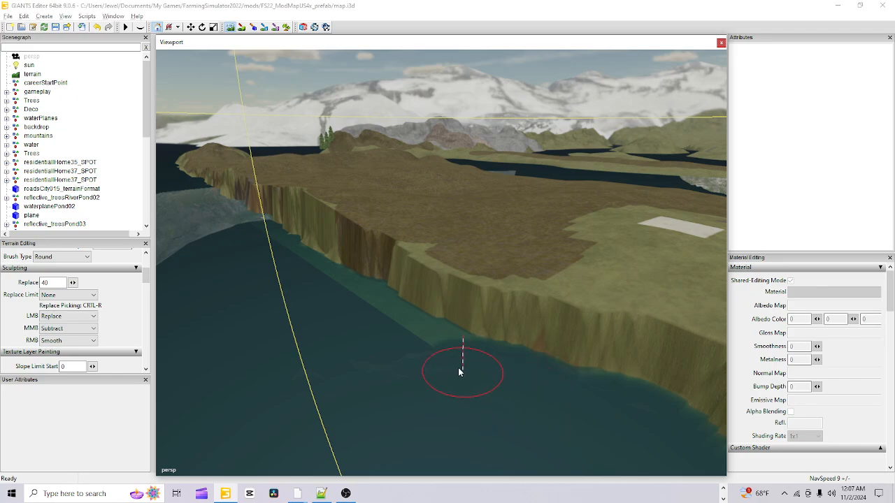
left_click_drag(459, 369, 416, 344)
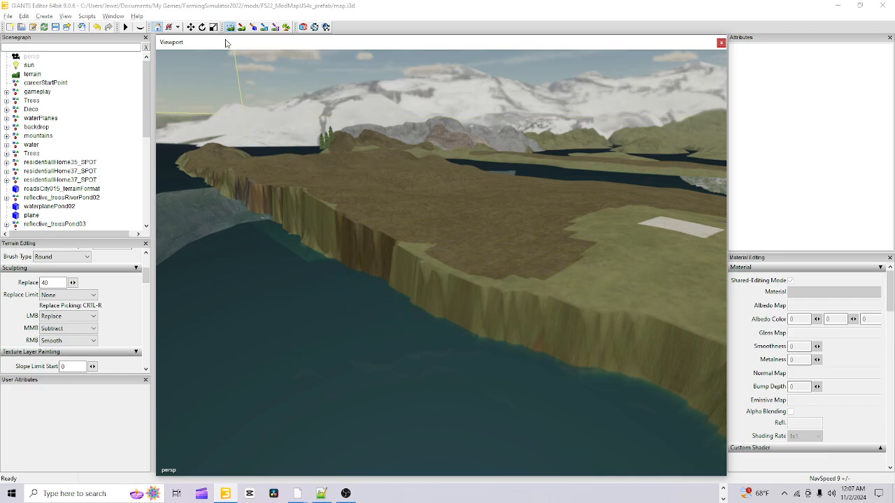
- Lower the remaining shallow strip below the flat forest ground's cliff at replace height 40, and leave sculpting mode
left_click_drag(408, 270, 329, 232, "alt")
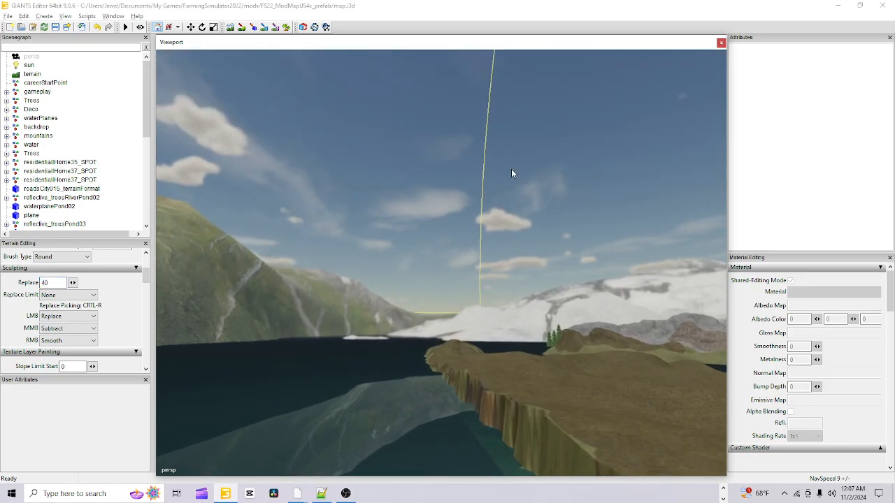
left_click_drag(517, 213, 715, 238, "alt")
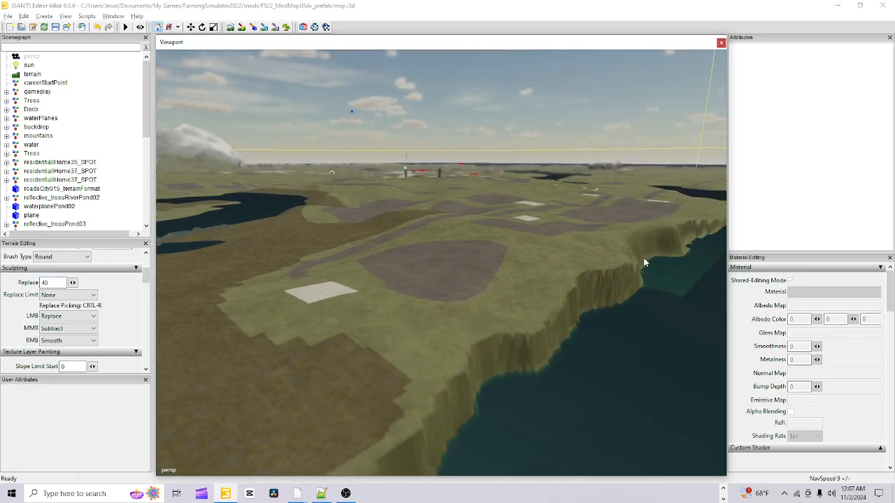
left_click_drag(645, 263, 420, 319, "alt")
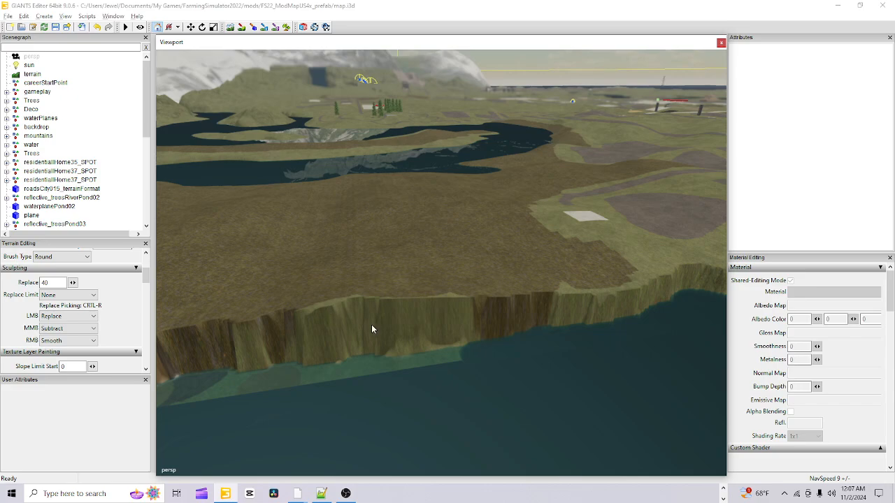
left_click(230, 28)
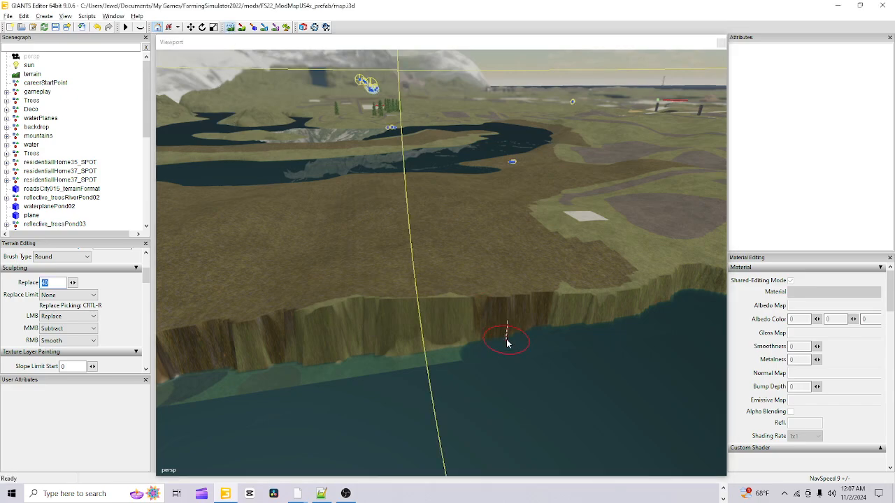
left_click(450, 365)
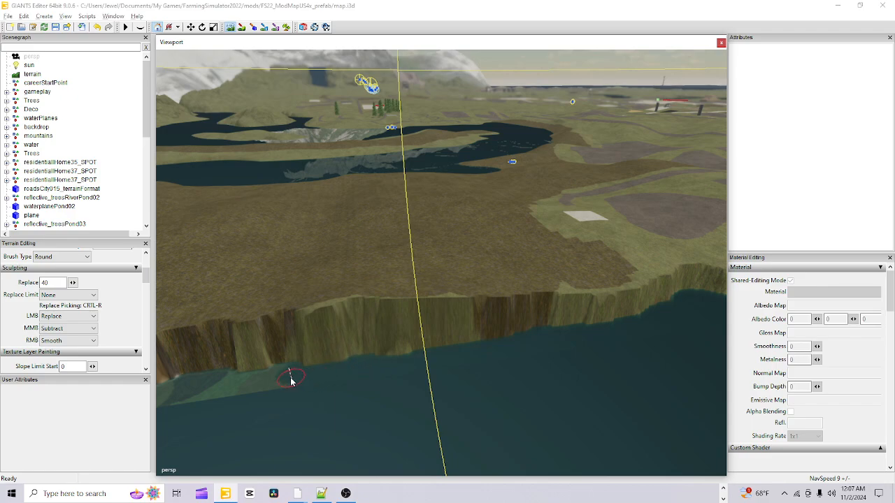
left_click(336, 389)
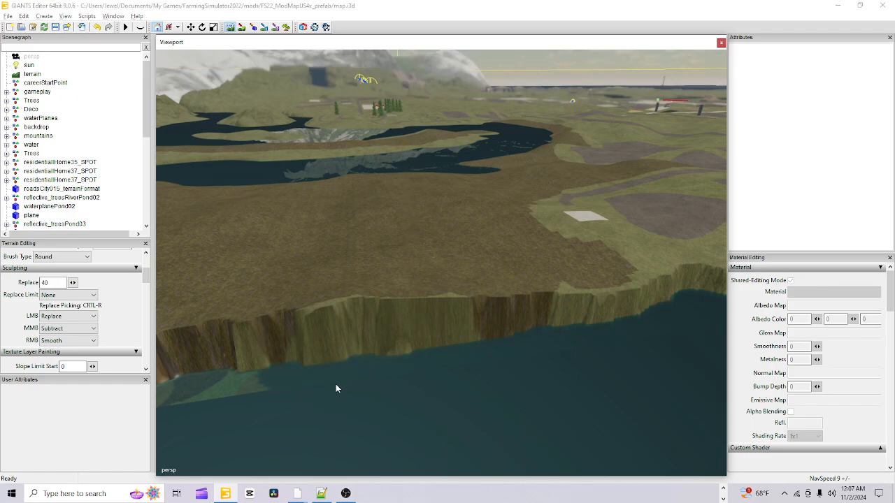
left_click(393, 384)
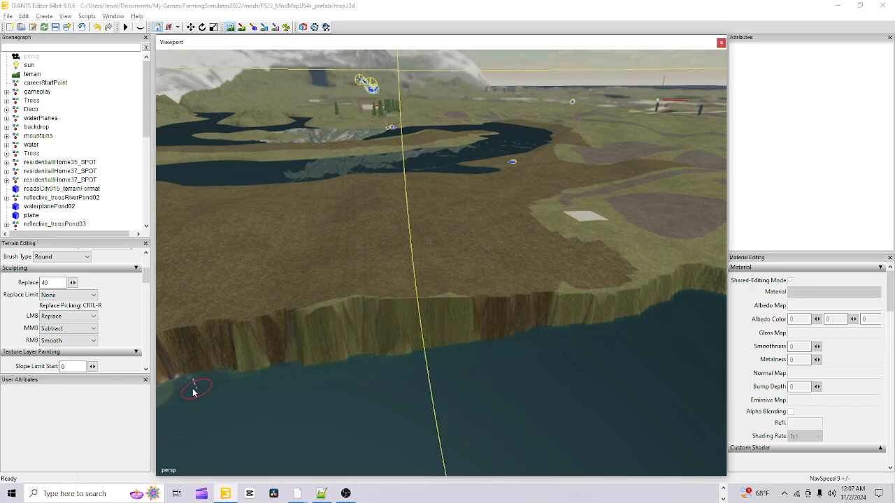
left_click_drag(194, 393, 213, 391)
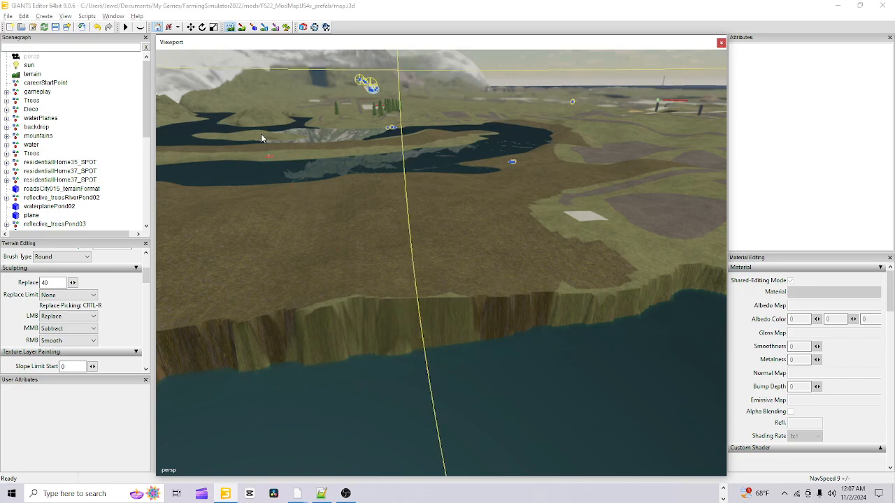
left_click(230, 28)
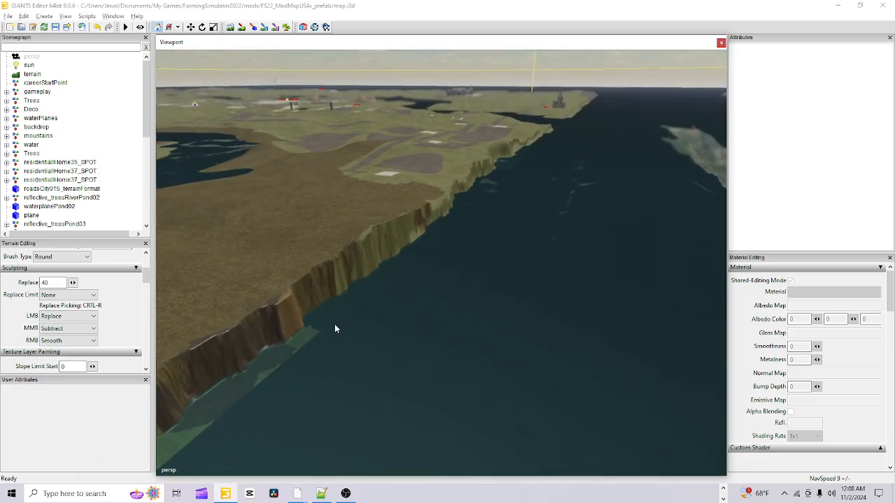
- Lower the shelf past the rocky cliff corner and below the adjoining grass-faced cliff section at replace height 40
scroll(334, 328, "up", 3)
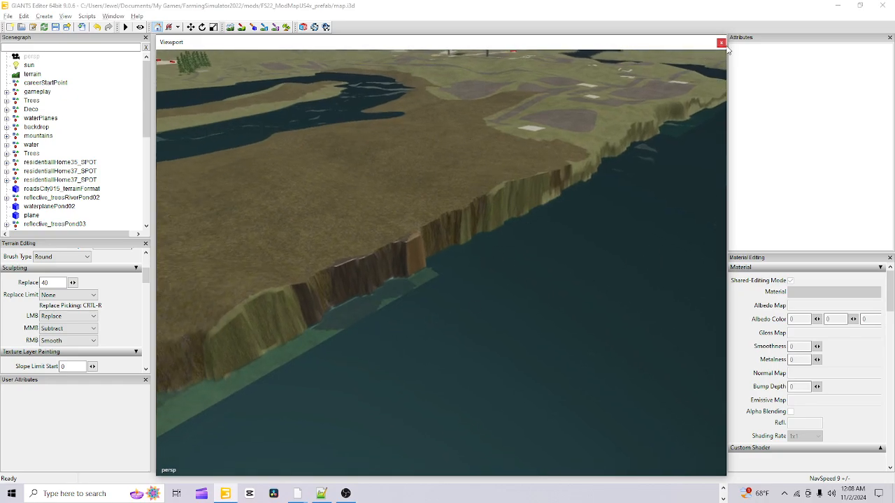
left_click(230, 27)
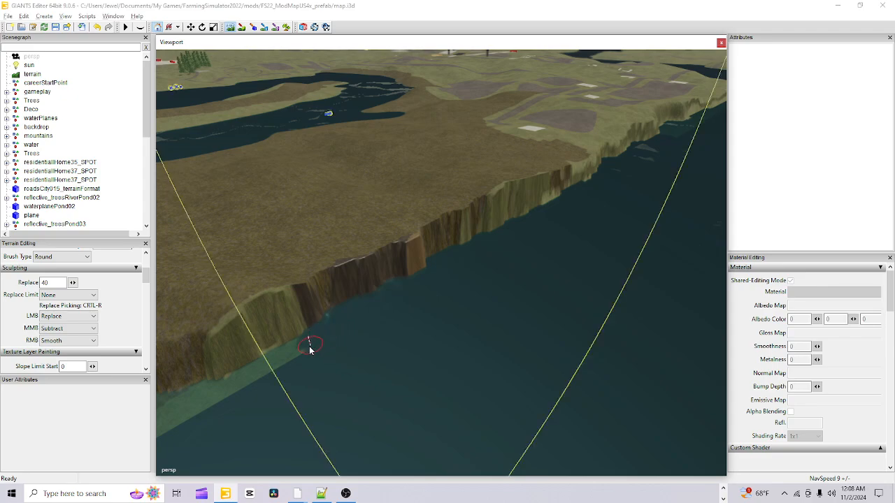
mouse_move(282, 369)
left_mouse_down()
mouse_move(210, 408)
mouse_move(214, 394)
mouse_move(176, 426)
mouse_move(187, 406)
left_mouse_up()
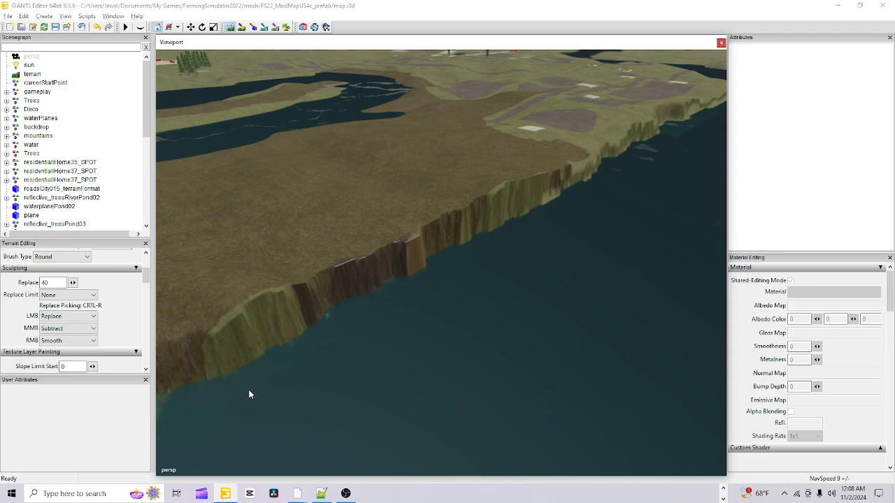
- Extend the seabed cut at replace height 40 along the low, jagged cliff in front of the hilly forest ground
left_click_drag(528, 348, 378, 361, "alt")
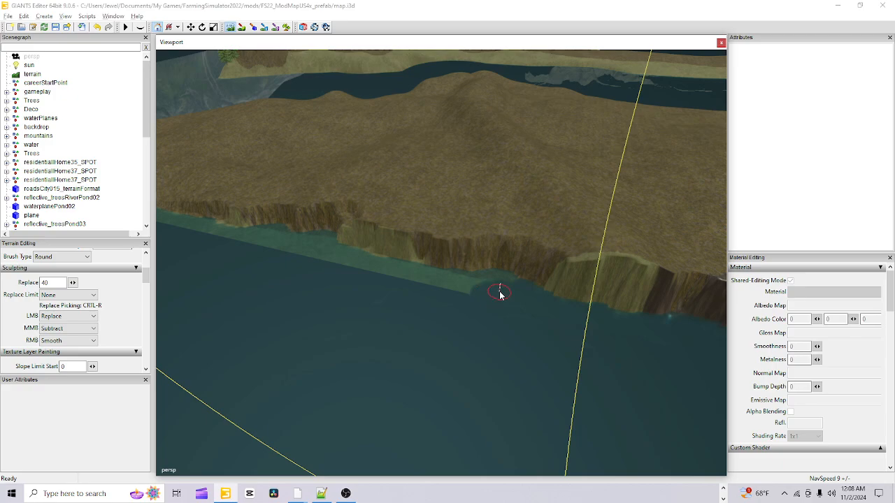
left_click_drag(475, 286, 421, 284)
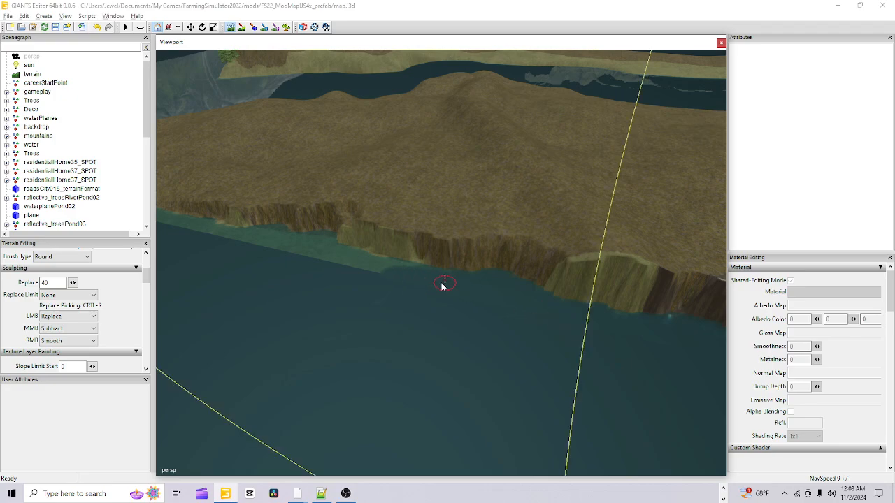
mouse_move(380, 279)
left_mouse_down()
mouse_move(310, 256)
mouse_move(332, 262)
left_mouse_up()
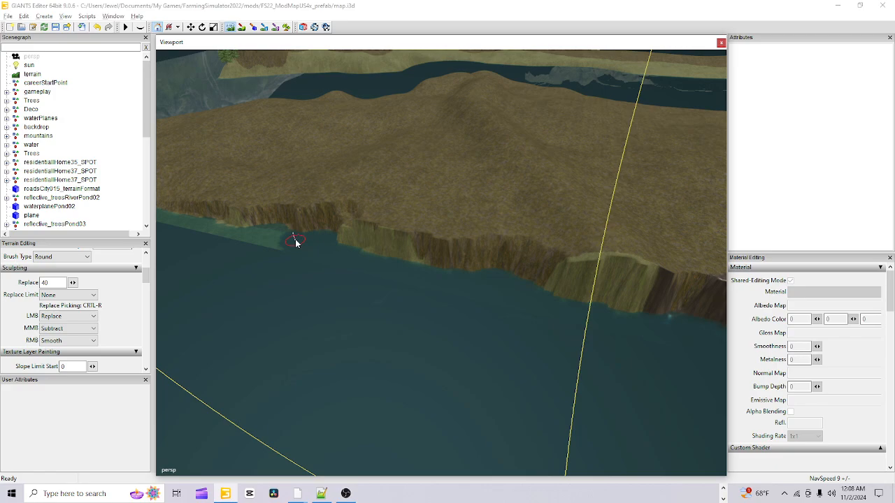
mouse_move(260, 234)
left_mouse_down()
mouse_move(276, 254)
mouse_move(257, 248)
left_mouse_up()
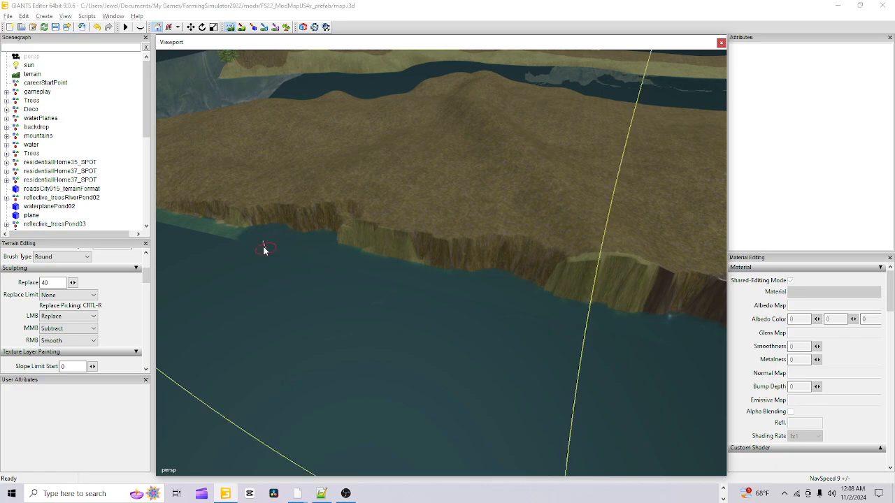
left_click_drag(215, 234, 182, 226)
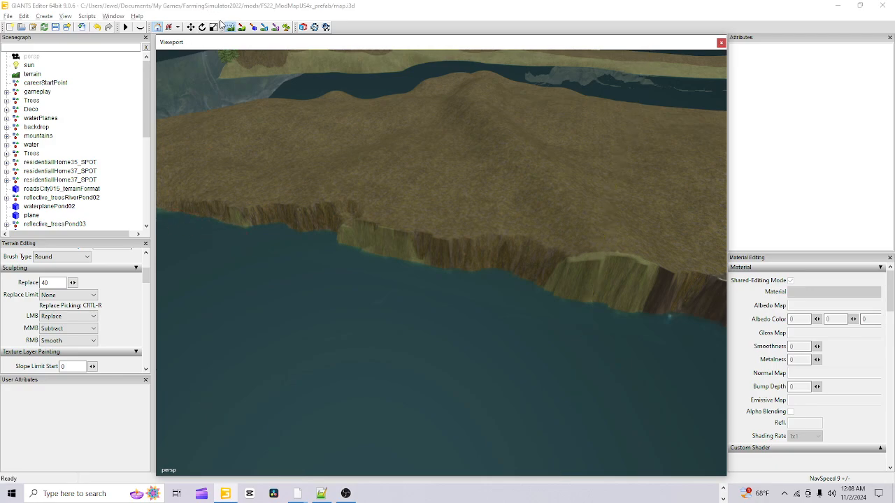
- Lower the shallow strip along the grass-edged shore near the headland at replace height 40, and leave sculpting mode
left_click_drag(294, 210, 366, 298, "alt")
scroll(366, 298, "up", 1)
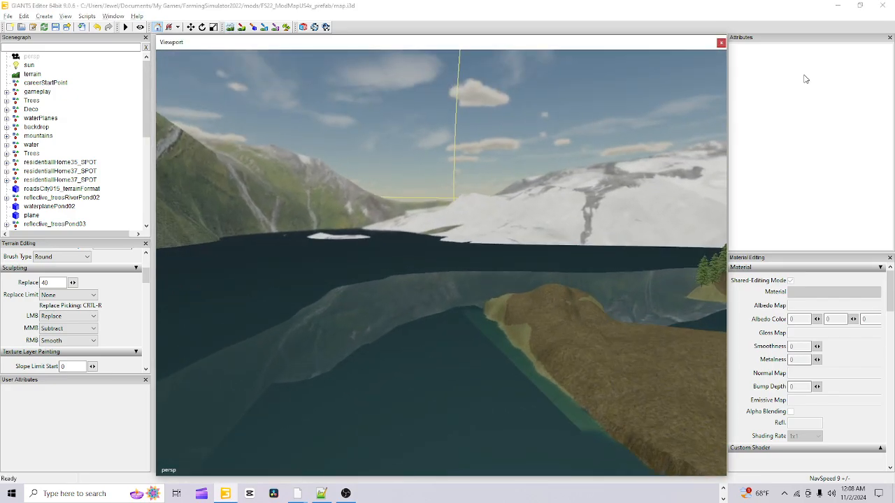
scroll(332, 329, "up", 1)
left_click_drag(467, 226, 380, 233, "alt")
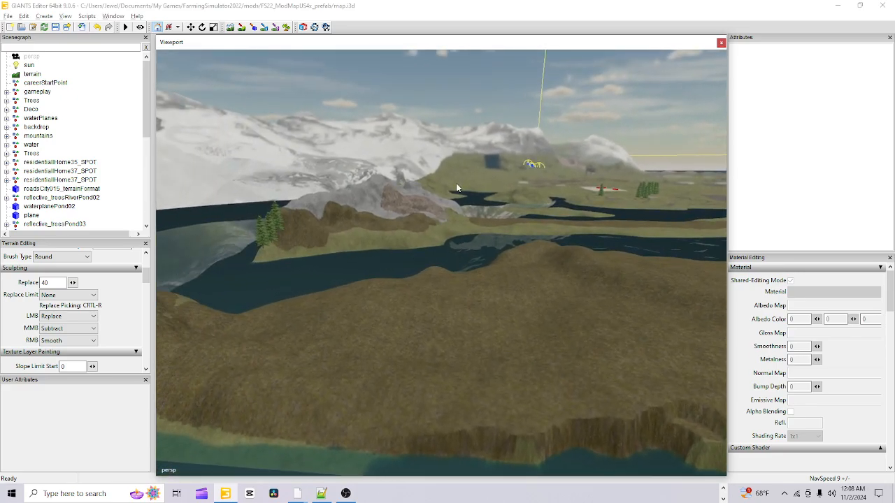
left_click_drag(457, 187, 480, 260, "alt")
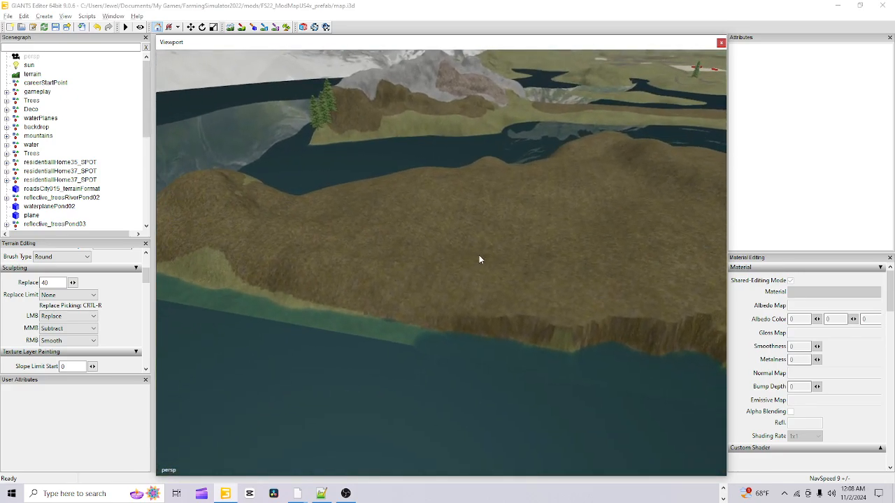
left_click(230, 28)
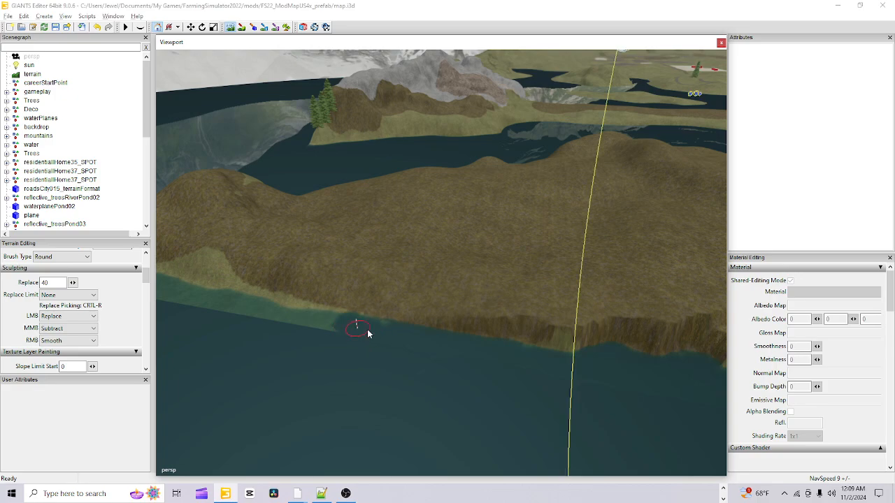
left_click_drag(360, 333, 222, 304)
mouse_move(287, 321)
left_mouse_down()
mouse_move(242, 304)
mouse_move(180, 300)
mouse_move(189, 291)
left_mouse_up()
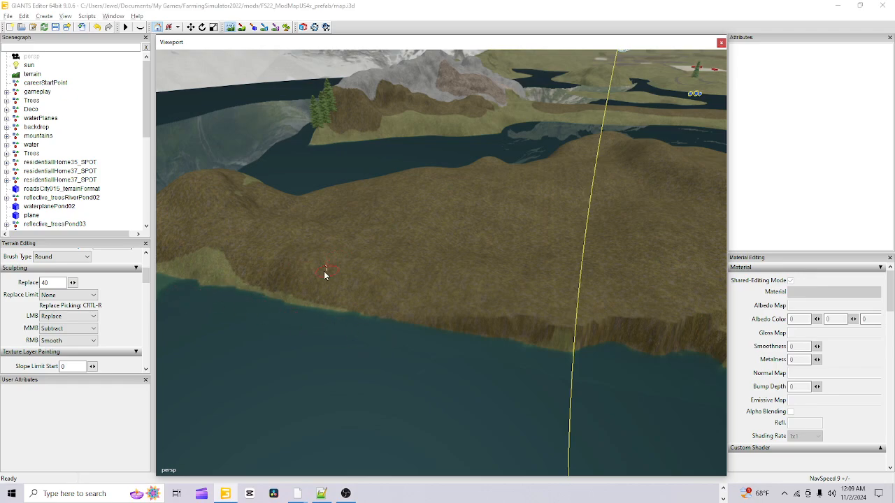
left_click(230, 27)
- Lower the shallow seabed around the front corner of the grassy headland tip at replace height 40
left_click_drag(256, 210, 301, 231, "alt")
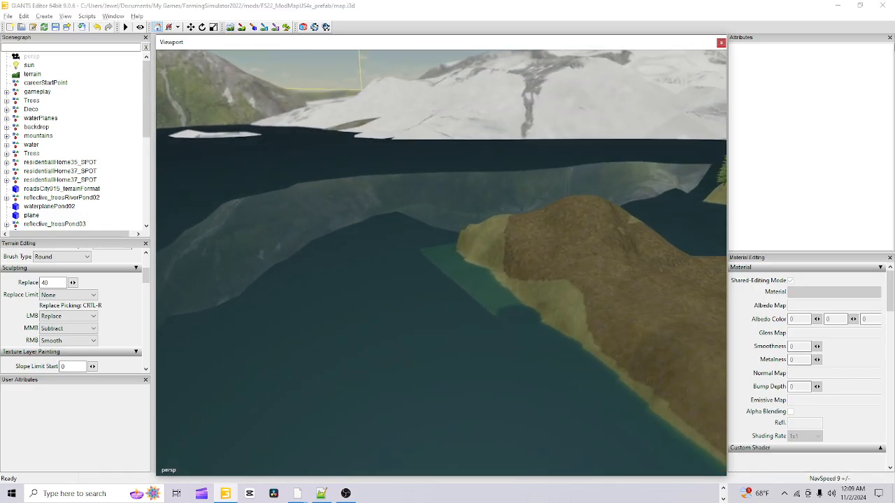
left_click_drag(387, 317, 709, 261, "alt")
left_click_drag(467, 297, 370, 293, "alt")
left_click(239, 25)
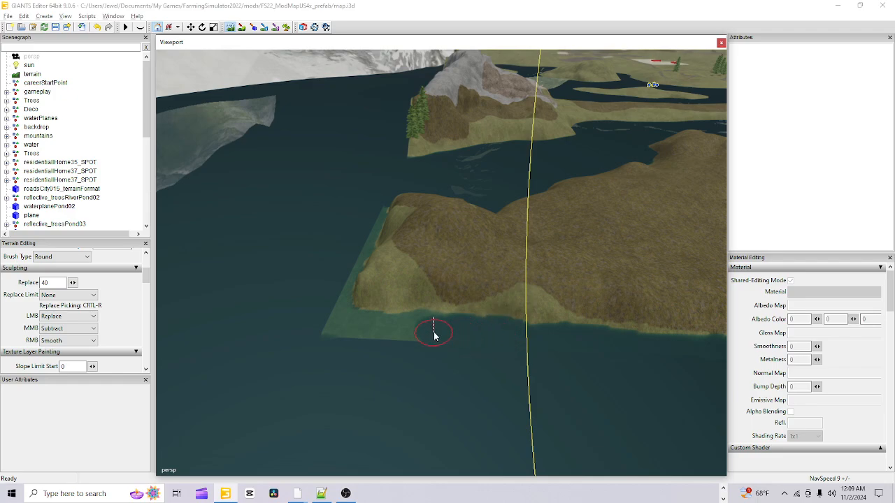
mouse_move(434, 332)
left_mouse_down()
mouse_move(421, 330)
mouse_move(418, 344)
mouse_move(343, 335)
left_mouse_up()
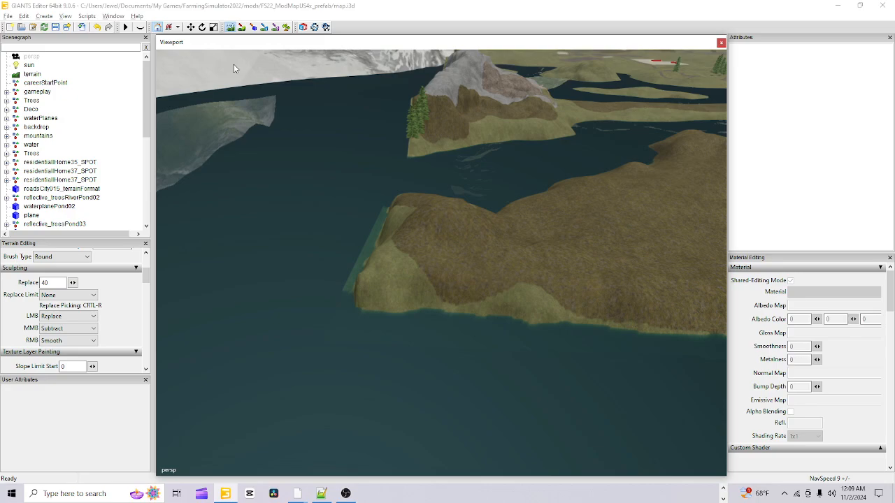
- Leave sculpting mode and inspect the lowered seabed from the headland back along the coastline
left_click_drag(347, 202, 350, 274, "alt")
right_click_drag(350, 274, 675, 71, "alt")
left_click_drag(467, 169, 741, 173, "alt")
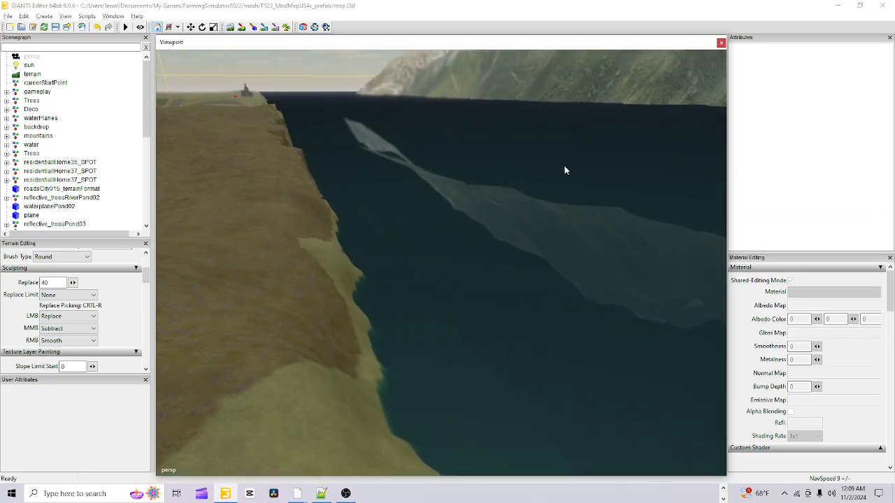
- Lower the shallow strip along the straight front edge of the grassy headland tip at replace height 40, and leave sculpting mode
right_click_drag(564, 166, 140, 392, "alt")
left_click_drag(448, 280, 344, 139, "alt")
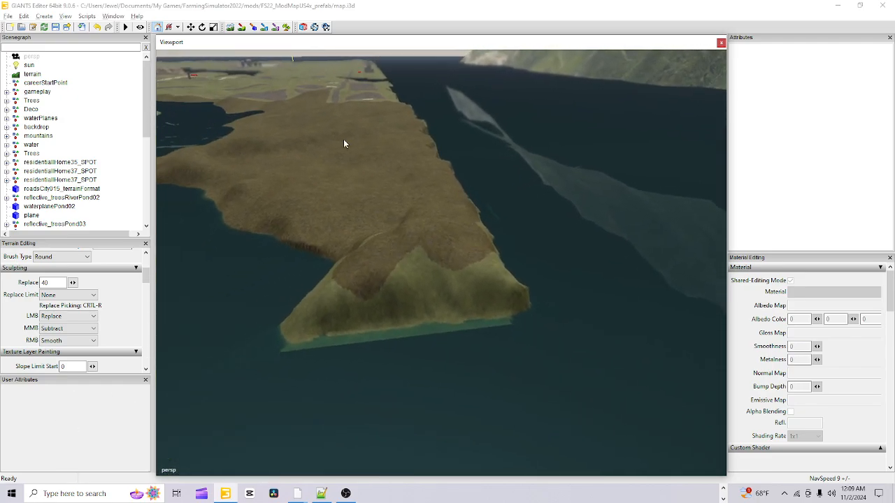
left_click(235, 28)
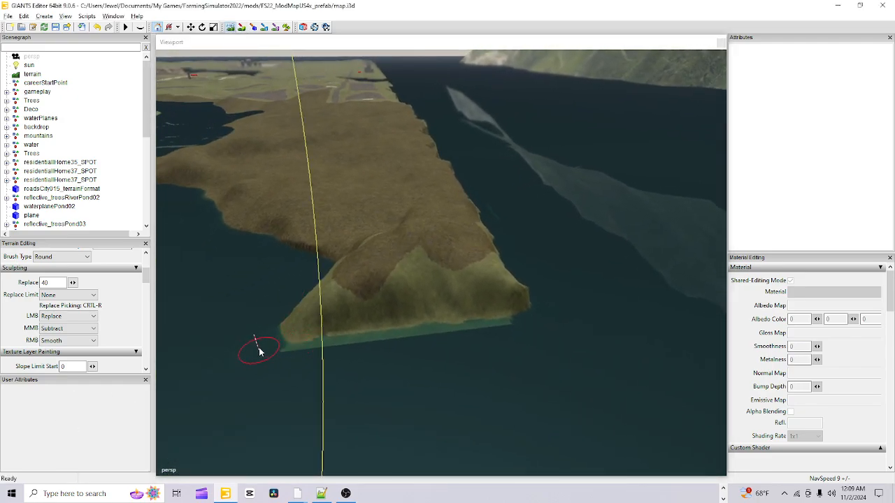
mouse_move(262, 328)
left_mouse_down()
mouse_move(273, 350)
mouse_move(337, 359)
mouse_move(309, 343)
mouse_move(399, 348)
mouse_move(405, 340)
mouse_move(444, 343)
mouse_move(448, 334)
mouse_move(500, 319)
mouse_move(521, 326)
left_mouse_up()
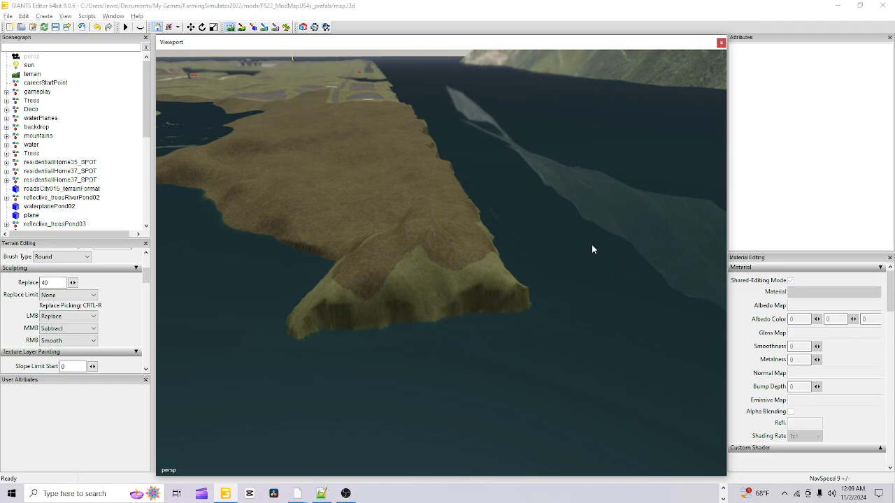
left_click(229, 26)
- Inspect the inlet shoreline from the headland past the grassy banks to the gravel ridge facing the snowy mountains
mouse_move(523, 184)
left_mouse_down("alt")
mouse_move(397, 196)
mouse_move(417, 195)
mouse_move(456, 113)
mouse_move(407, 194)
mouse_move(432, 80)
mouse_move(423, 154)
mouse_move(296, 251)
mouse_move(588, 71)
mouse_move(308, 272)
mouse_move(434, 208)
mouse_move(295, 354)
mouse_move(506, 300)
mouse_move(425, 370)
mouse_move(505, 392)
mouse_move(496, 364)
mouse_move(708, 153)
mouse_move(443, 265)
mouse_move(630, 126)
mouse_move(439, 343)
mouse_move(484, 362)
left_mouse_up("alt")
right_click_drag(484, 361, 699, 175, "alt")
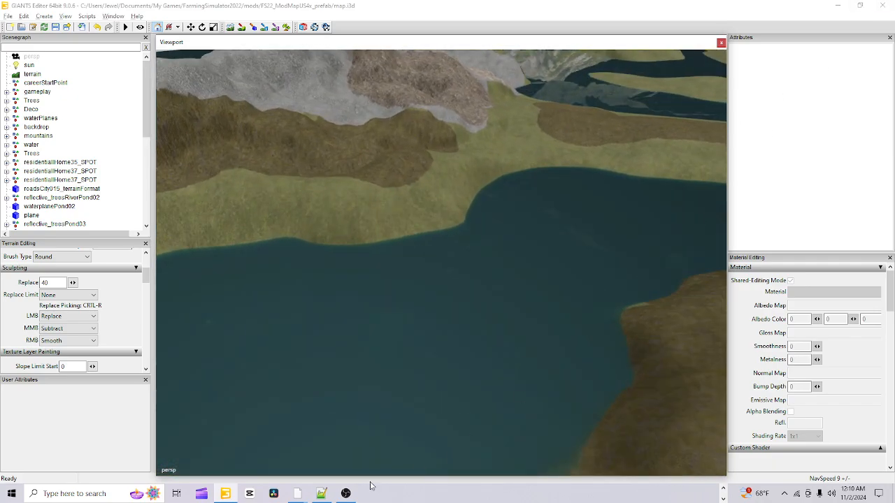
right_click_drag(512, 280, 869, 8, "alt")
left_click_drag(671, 90, 544, 137, "alt")
right_click_drag(545, 136, 327, 239, "alt")
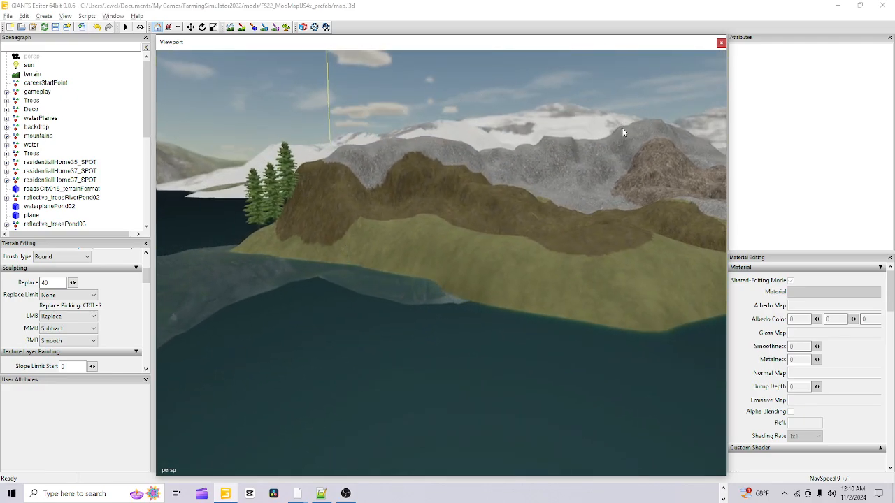
left_click_drag(502, 271, 476, 321, "alt")
right_click_drag(476, 321, 826, 39, "alt")
left_click_drag(692, 210, 460, 269, "alt")
right_click_drag(460, 265, 489, 239, "alt")
left_click_drag(489, 238, 478, 270, "alt")
right_click_drag(479, 270, 477, 249, "alt")
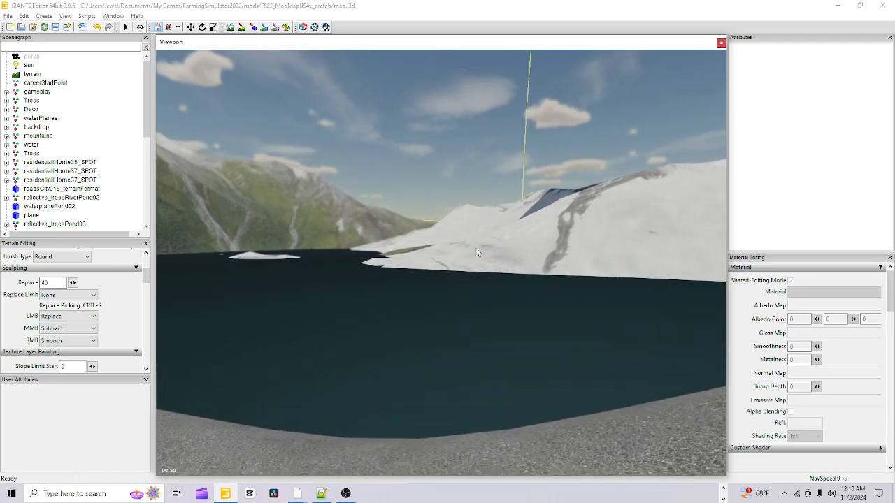
- Examine the water around the gravel ridge and the lone spruce, looking across to the headland for shallow areas
left_click_drag(477, 250, 533, 244, "alt")
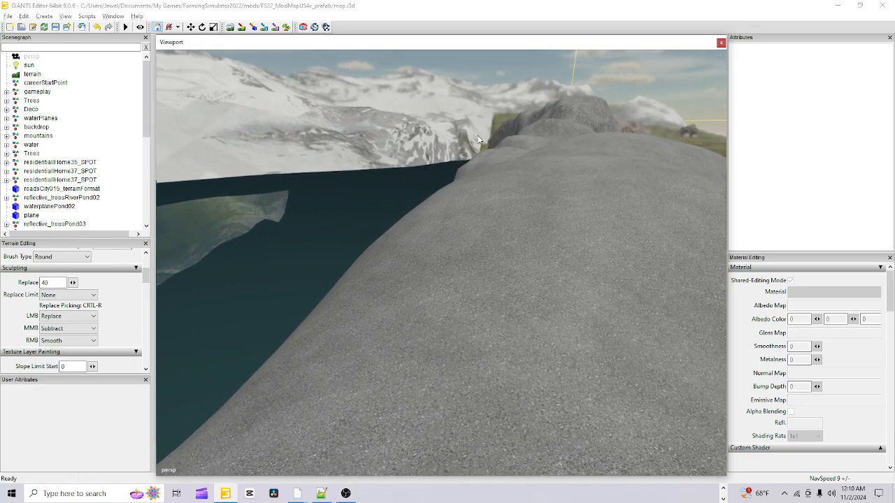
left_click_drag(325, 209, 353, 242, "alt")
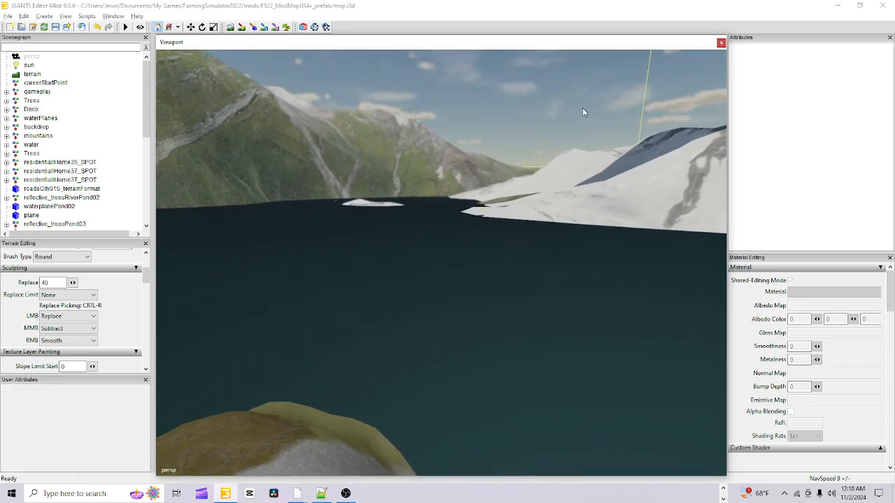
left_click_drag(594, 239, 562, 218, "alt")
left_click_drag(595, 307, 715, 314, "alt")
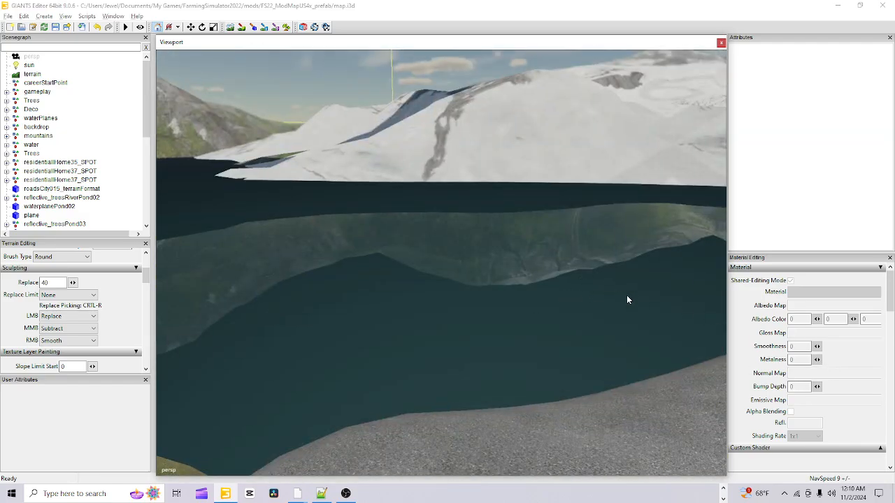
left_click_drag(530, 277, 384, 286, "alt")
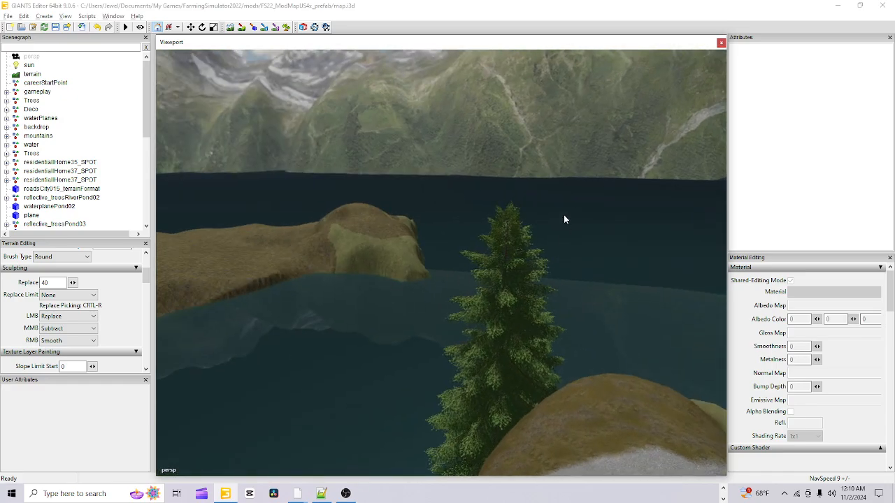
left_click_drag(566, 217, 520, 269, "alt")
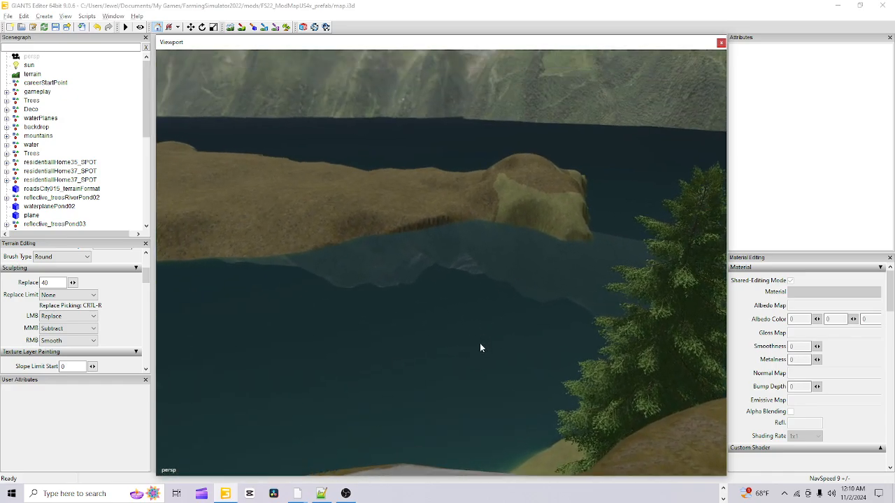
left_click_drag(480, 345, 526, 382, "alt")
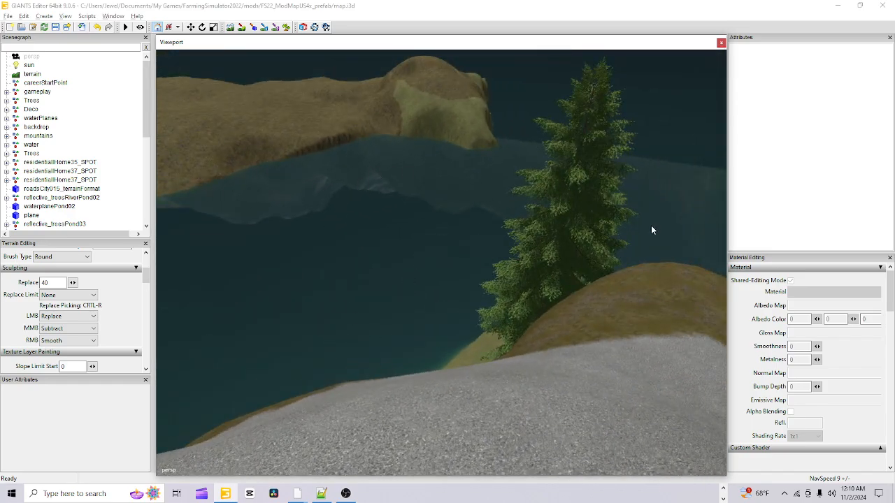
left_click_drag(622, 391, 417, 371, "alt")
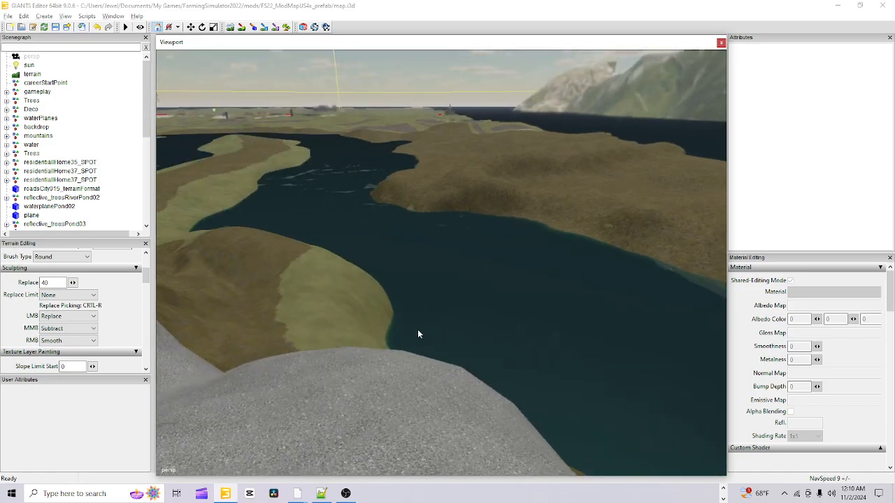
left_click_drag(439, 445, 548, 418, "alt")
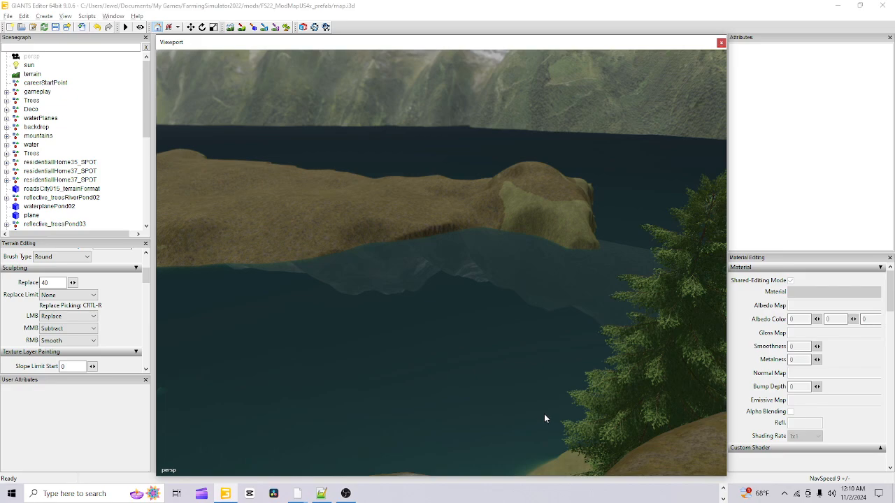
- Lower the shallow shelf at the foot of the grassy slope near the spruce at replace height 40, and smooth its bank
left_click_drag(520, 363, 593, 347, "alt")
left_click_drag(481, 431, 535, 292, "alt")
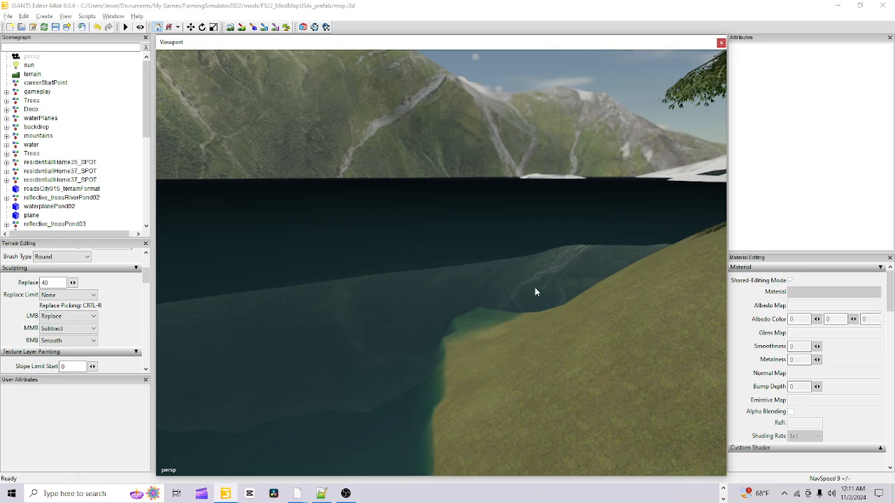
left_click(482, 312)
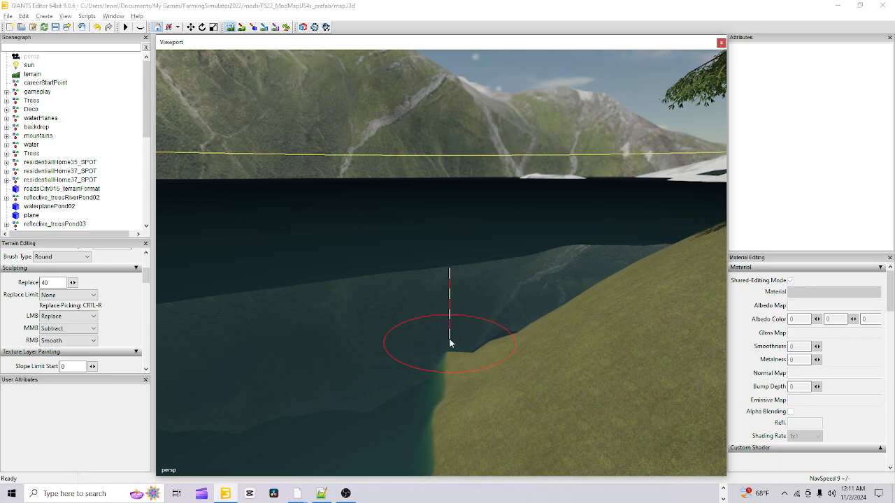
left_click_drag(443, 359, 390, 436)
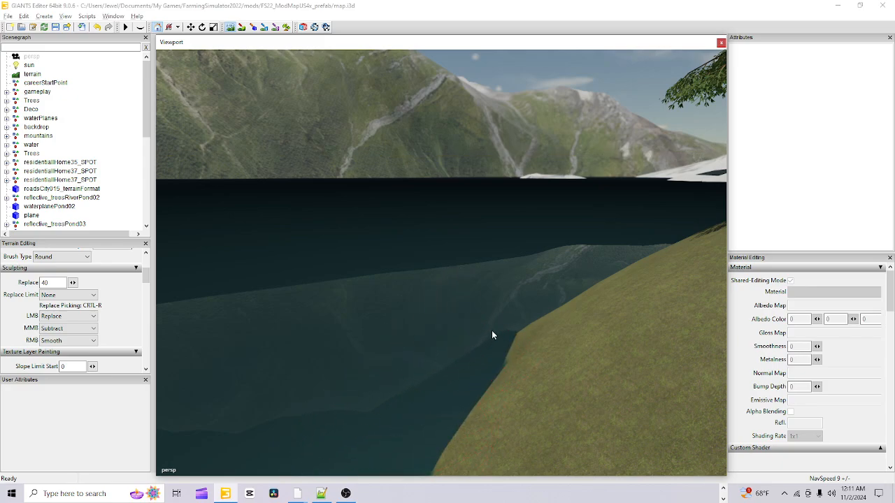
left_click_drag(557, 329, 556, 311)
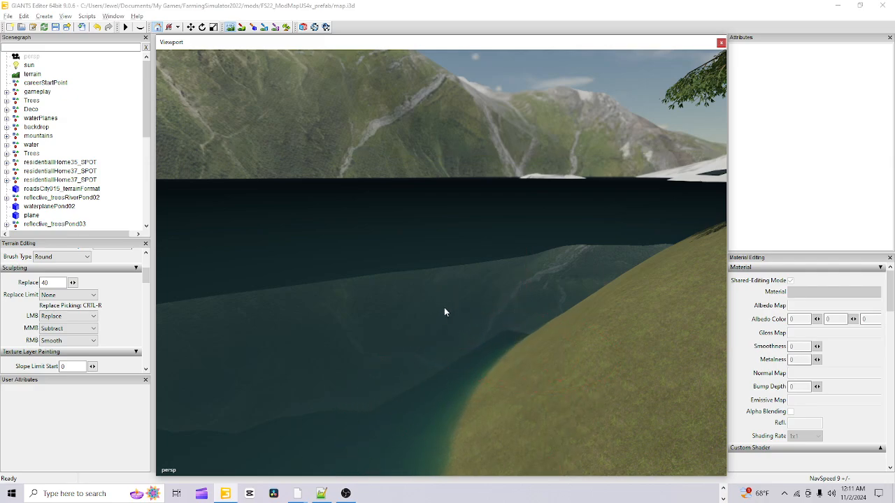
right_click_drag(512, 342, 449, 308)
- Inspect the coast from the headland across to the airfield and farmland for shallow seabed still uncut
right_click_drag(535, 258, 342, 277)
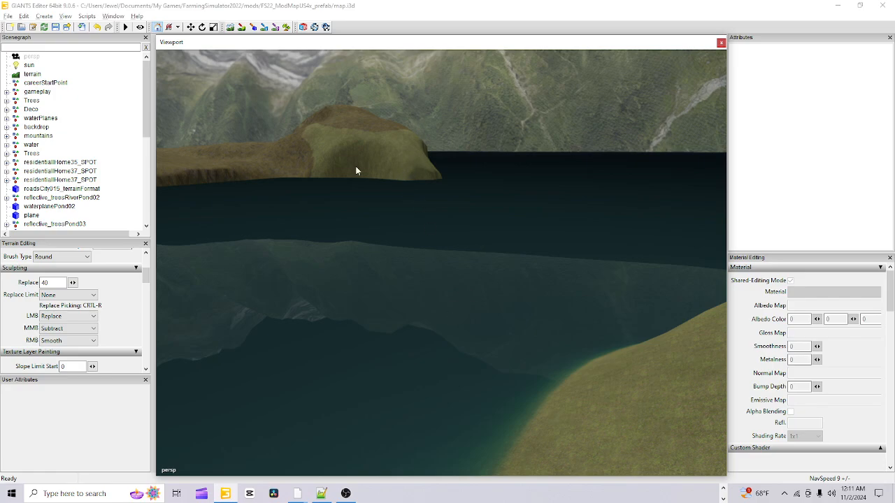
right_click_drag(438, 184, 763, 5)
right_click_drag(494, 265, 426, 401)
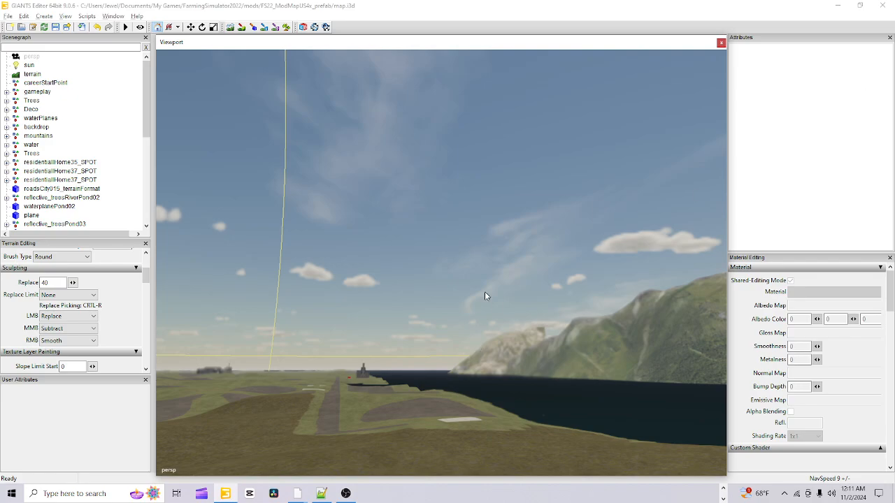
scroll(340, 435, "up", 2)
scroll(380, 378, "up", 1)
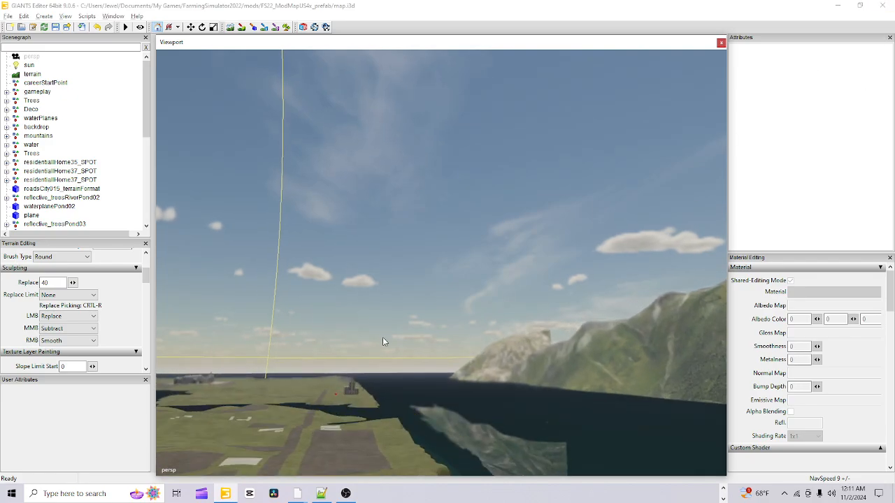
left_click_drag(382, 337, 344, 439, "alt")
scroll(364, 372, "up", 4)
left_click_drag(688, 149, 882, 4, "alt")
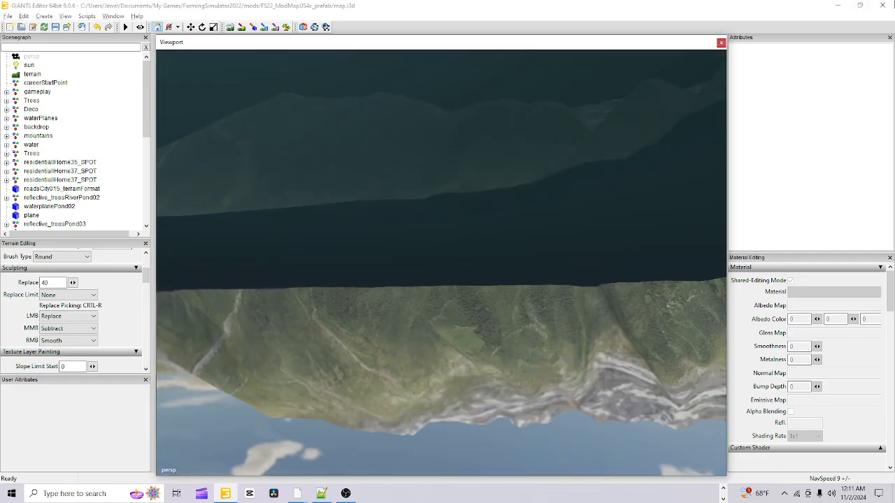
left_click_drag(679, 157, 540, 343, "alt")
scroll(526, 242, "down", 4)
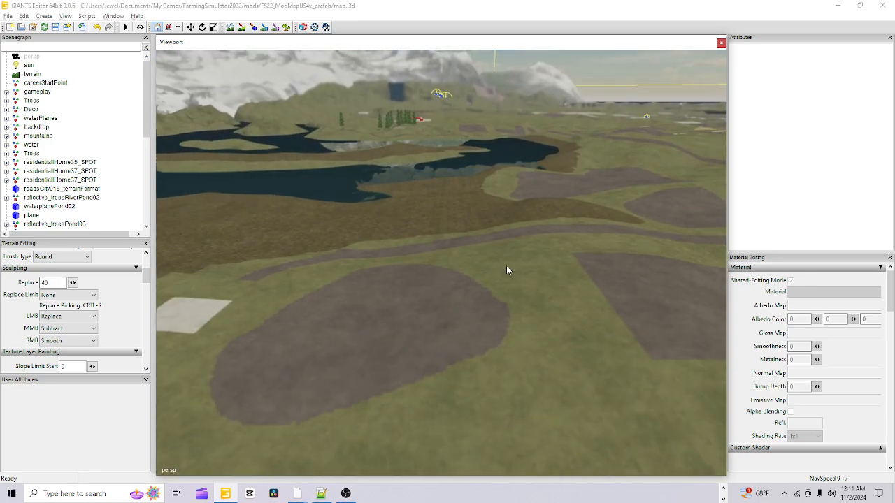
- Lower the shallow green shelf below the farmland cliff at replace height 40, following the shoreline up to the far point
left_click_drag(450, 293, 574, 317, "alt")
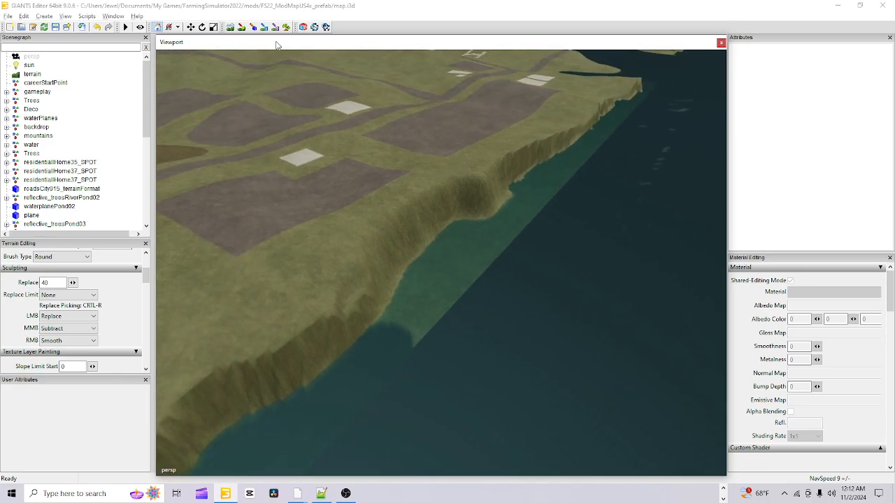
left_click(231, 28)
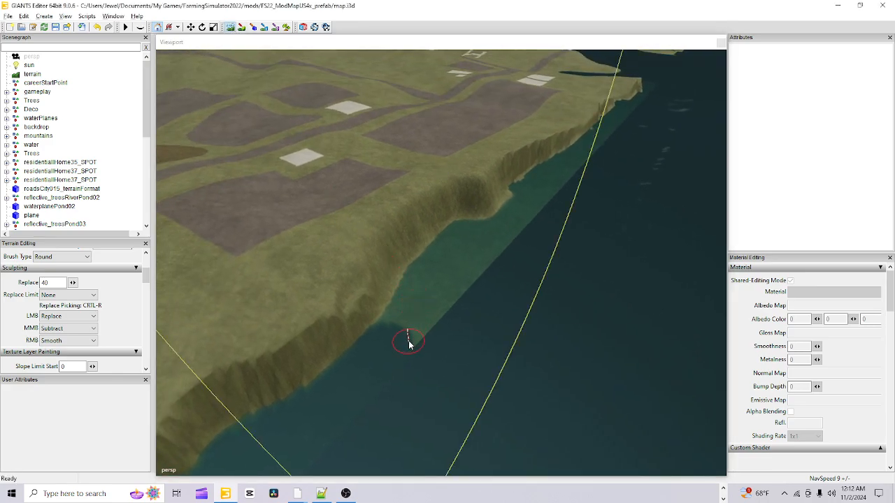
scroll(408, 342, "up", 2)
mouse_move(408, 342)
left_mouse_down()
mouse_move(410, 318)
mouse_move(401, 335)
mouse_move(452, 272)
mouse_move(463, 301)
mouse_move(502, 252)
mouse_move(437, 319)
mouse_move(385, 270)
mouse_move(418, 292)
mouse_move(405, 320)
left_mouse_up()
mouse_move(445, 272)
left_mouse_down()
mouse_move(475, 228)
mouse_move(453, 253)
left_mouse_up()
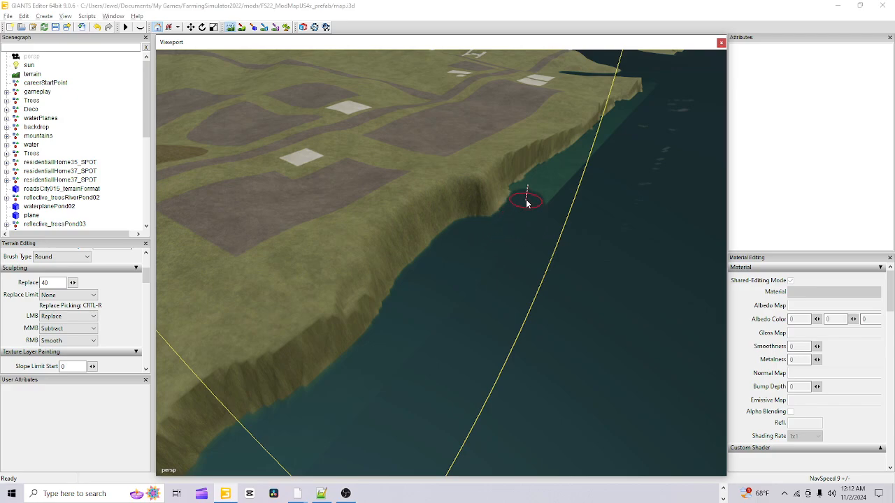
left_click_drag(525, 200, 557, 173)
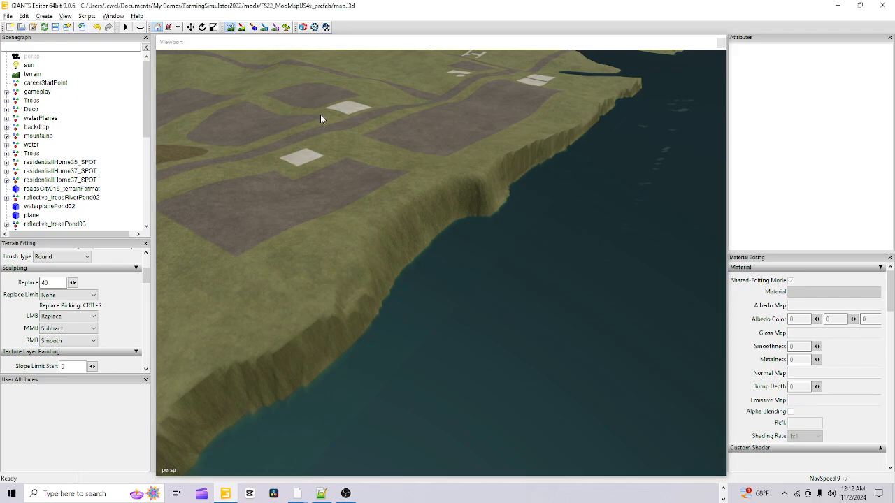
- Lower the remaining shallow patches along the cliff beyond the two white plots at replace height 40, and leave sculpting mode
scroll(389, 315, "up", 4)
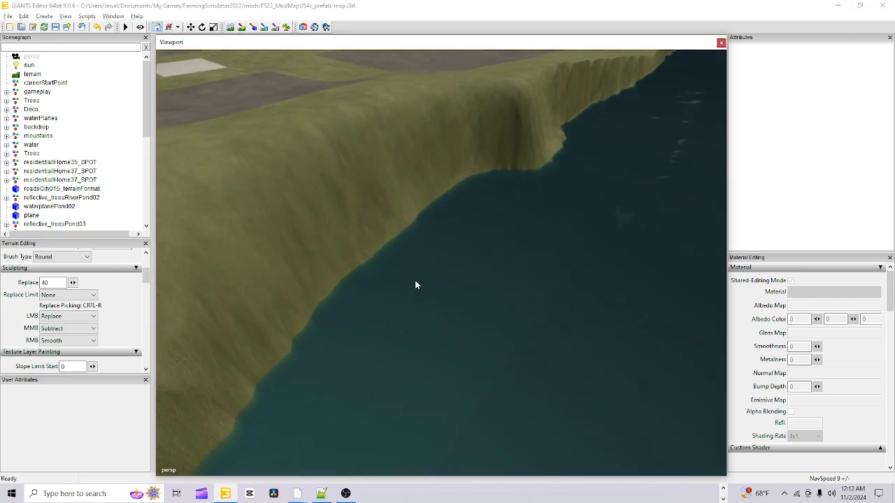
left_click_drag(415, 279, 143, 209, "alt")
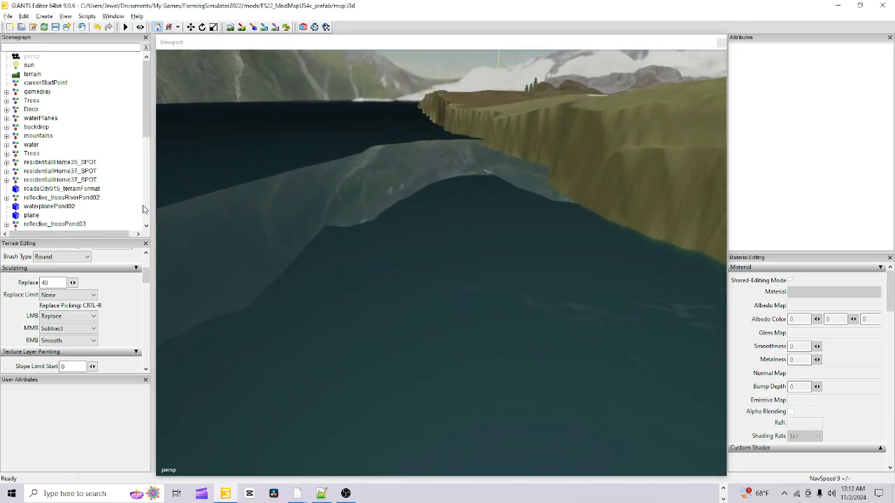
left_click_drag(329, 162, 473, 381, "alt")
left_click(230, 27)
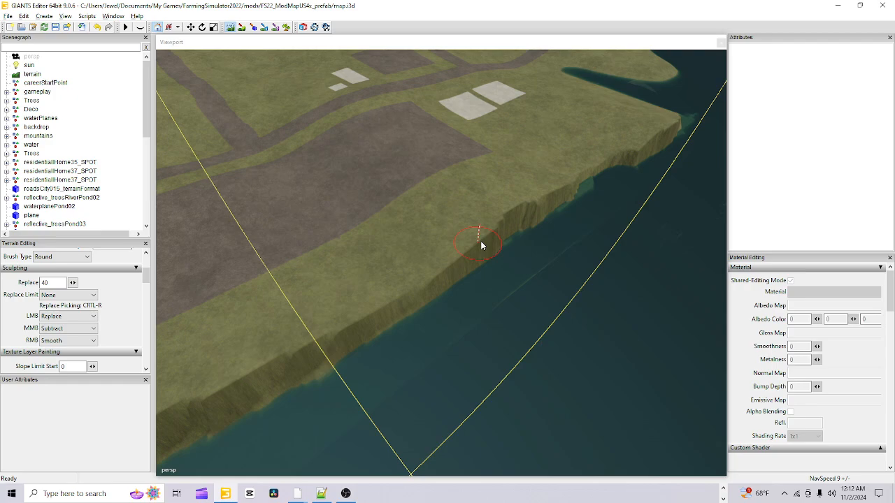
left_click_drag(550, 265, 542, 273)
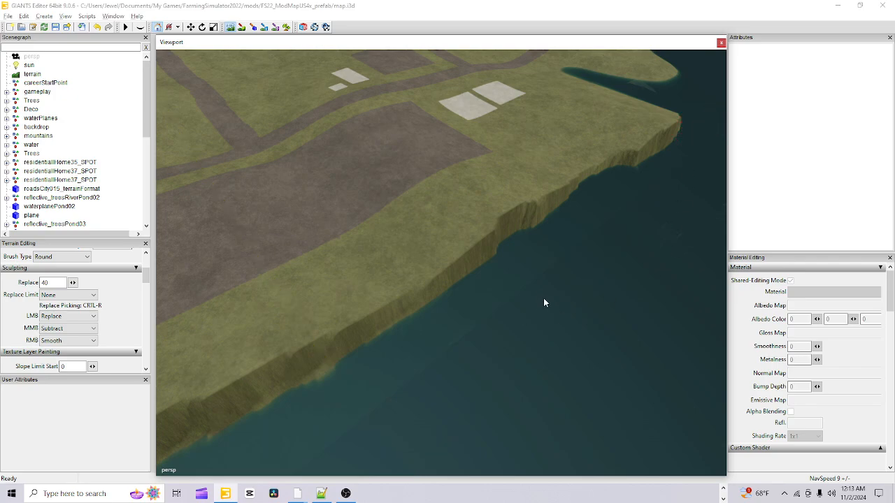
left_click(231, 28)
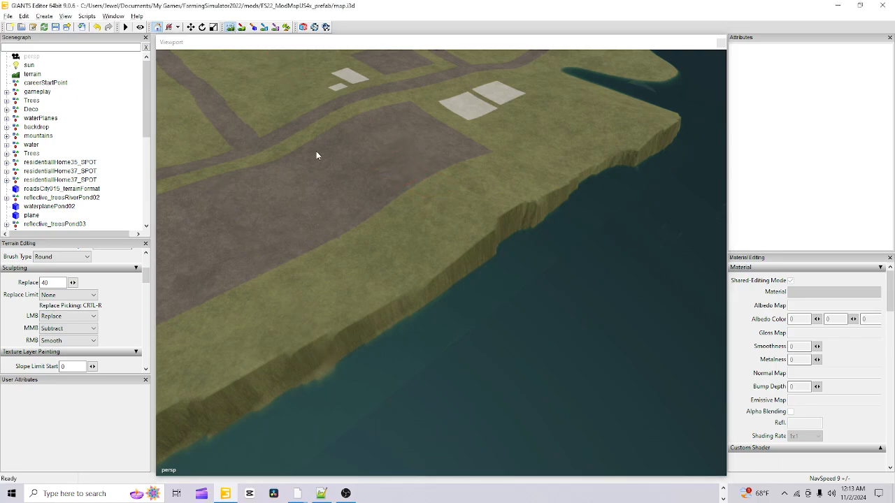
- Lower the faint shallow patch offshore from the grassy cliff at replace height 40, and leave sculpting mode
mouse_move(316, 151)
left_mouse_down("alt")
mouse_move(416, 318)
mouse_move(645, 90)
mouse_move(813, 4)
mouse_move(353, 384)
left_mouse_up("alt")
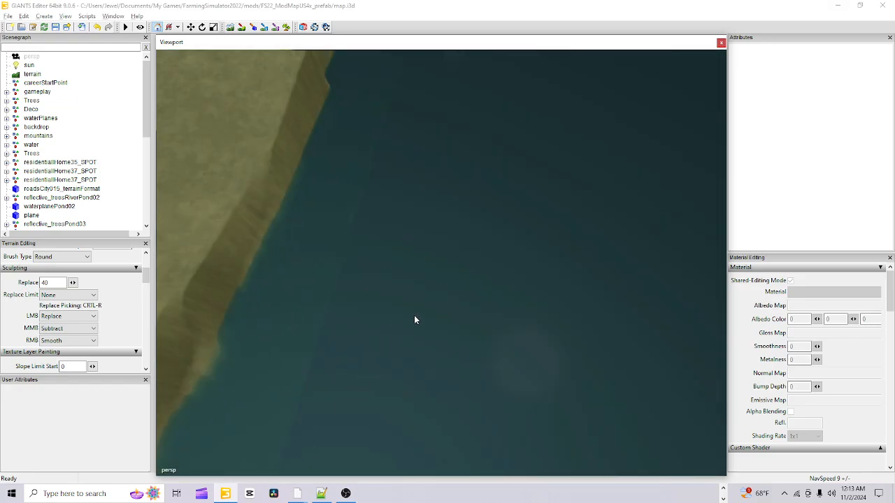
left_click_drag(414, 319, 423, 367, "alt")
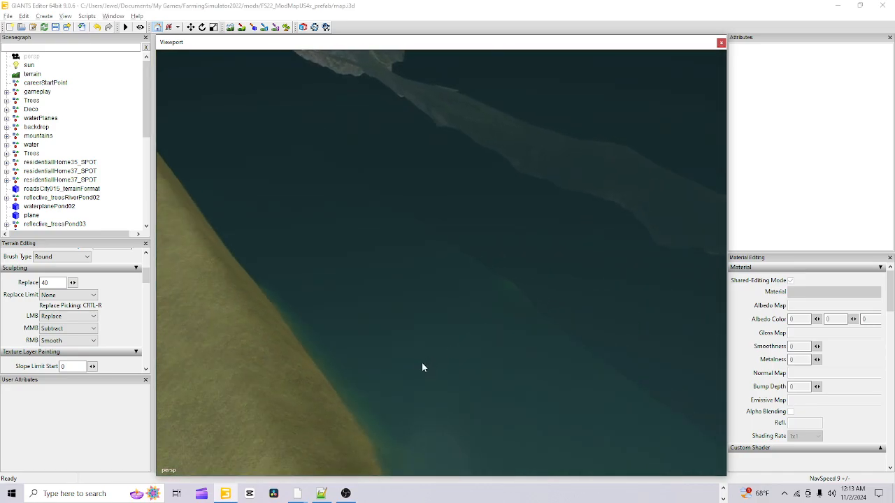
left_click(231, 27)
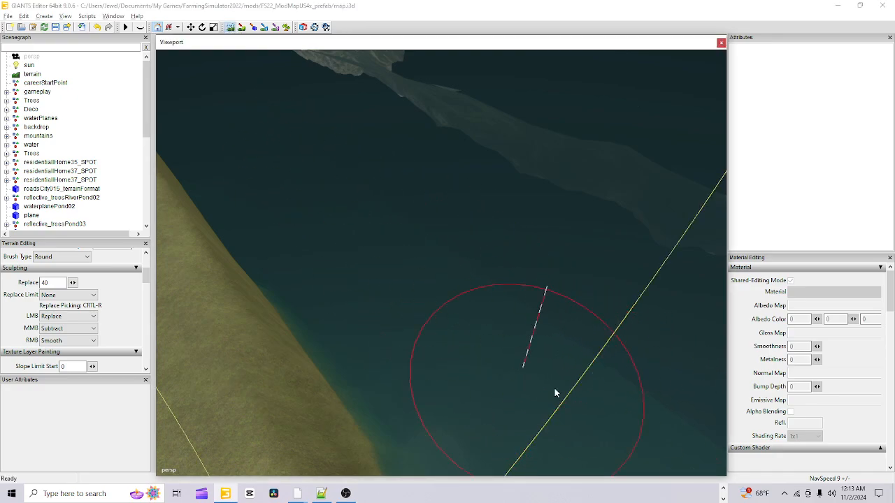
left_click(230, 29)
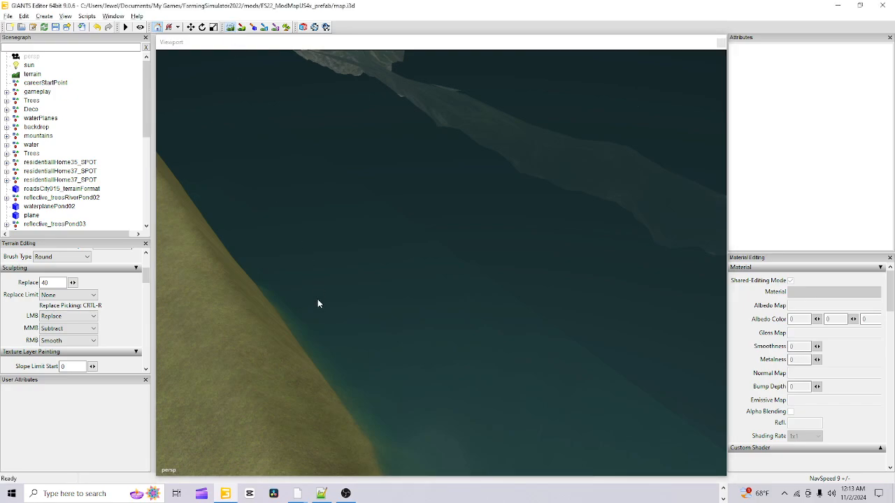
- Inspect the finished coastal cliff, the painted fields, dirt roads and white plots across the farmland from several angles
mouse_move(317, 299)
left_mouse_down("alt")
mouse_move(464, 173)
mouse_move(470, 270)
mouse_move(386, 286)
mouse_move(401, 326)
mouse_move(471, 246)
mouse_move(436, 272)
mouse_move(619, 104)
mouse_move(503, 212)
mouse_move(494, 181)
mouse_move(446, 183)
mouse_move(515, 219)
mouse_move(570, 216)
mouse_move(590, 209)
mouse_move(394, 214)
mouse_move(283, 189)
mouse_move(387, 179)
mouse_move(528, 128)
mouse_move(455, 230)
mouse_move(368, 239)
mouse_move(452, 180)
mouse_move(236, 266)
mouse_move(370, 314)
left_mouse_up("alt")
left_click_drag(437, 278, 579, 267, "alt")
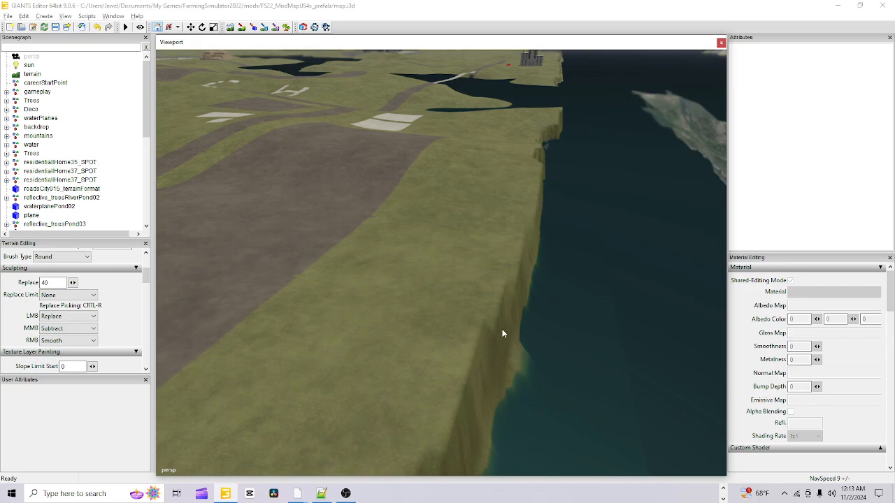
left_click_drag(503, 333, 329, 302, "alt")
left_click_drag(278, 342, 494, 205, "alt")
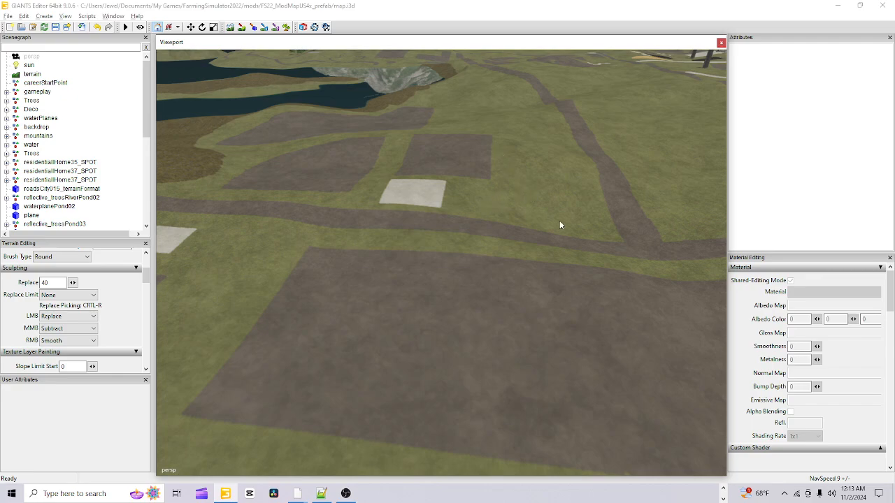
left_click_drag(465, 295, 350, 149, "alt")
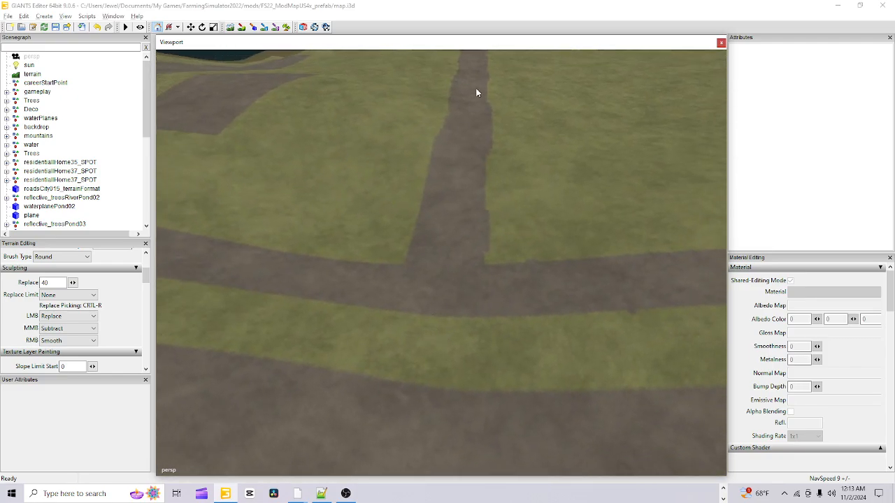
left_click_drag(406, 260, 475, 343, "alt")
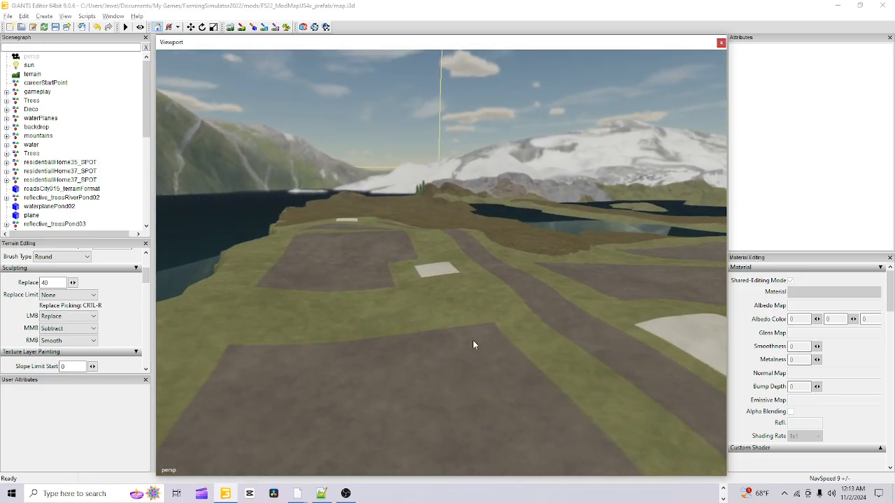
key("w")
left_click_drag(437, 272, 357, 357, "alt")
left_click_drag(486, 239, 333, 323, "alt")
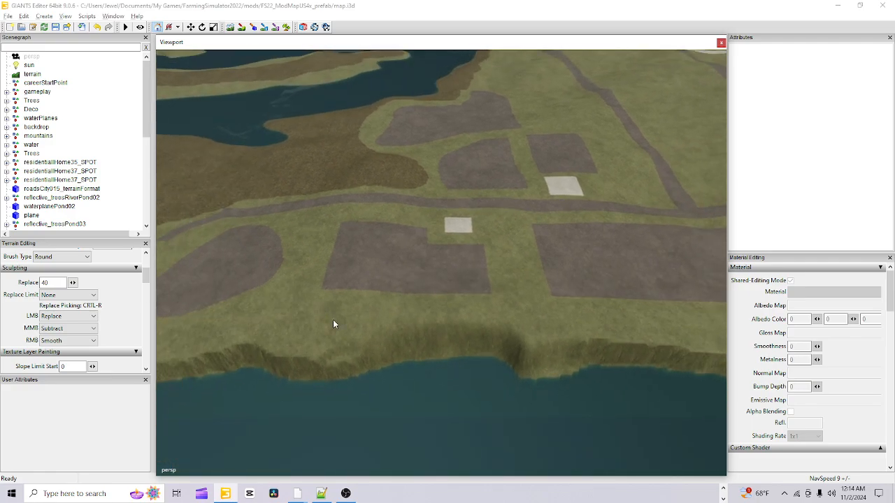
left_click_drag(534, 274, 485, 328, "alt")
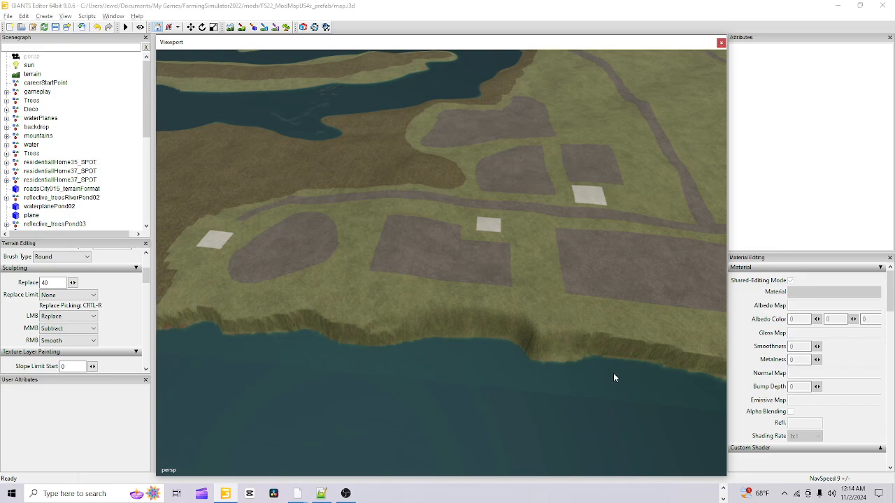
left_click_drag(435, 359, 506, 232, "alt")
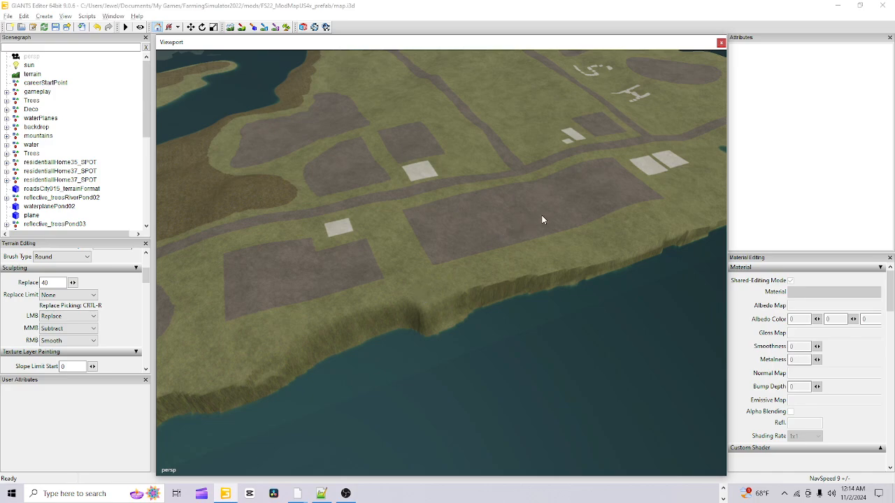
left_click_drag(520, 263, 429, 305, "alt")
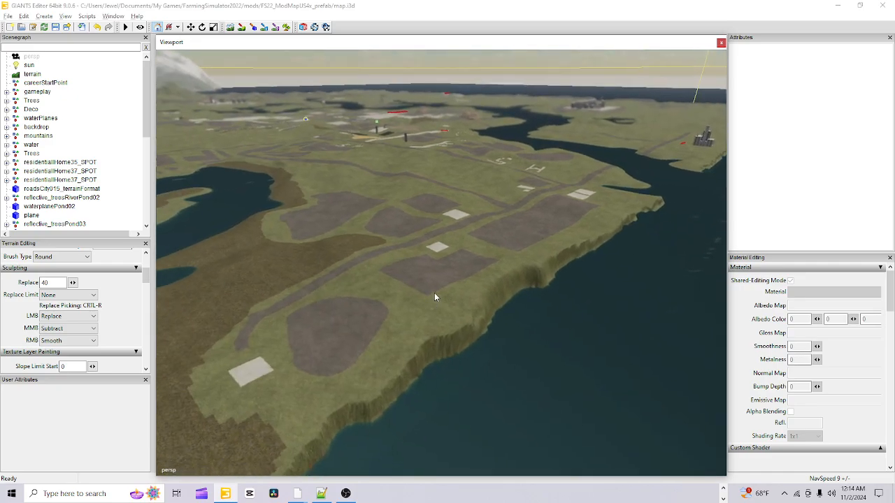